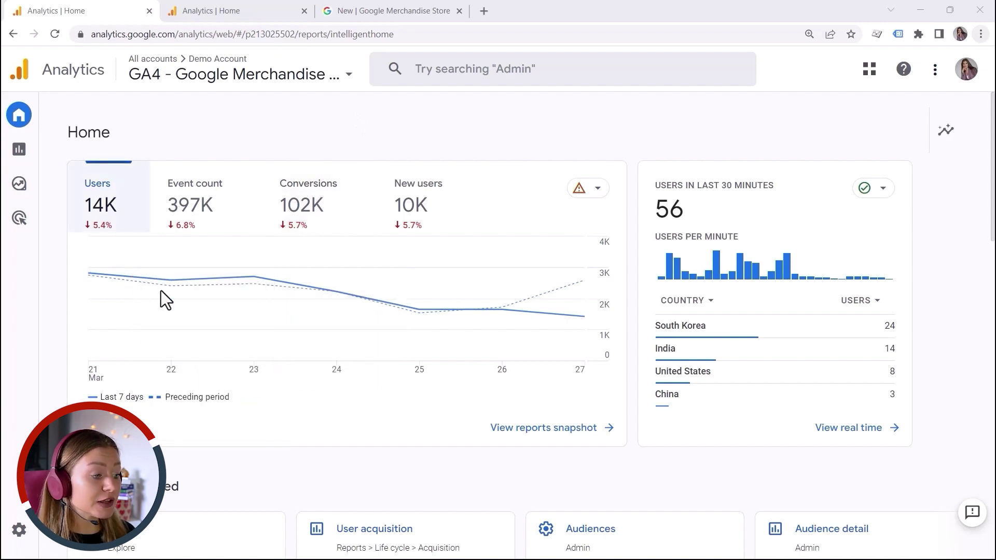
Step: Open the audiences of the GA4 - measure.school property, view the options for building a new audience, and close the builder
left_click(184, 14)
left_click(22, 530)
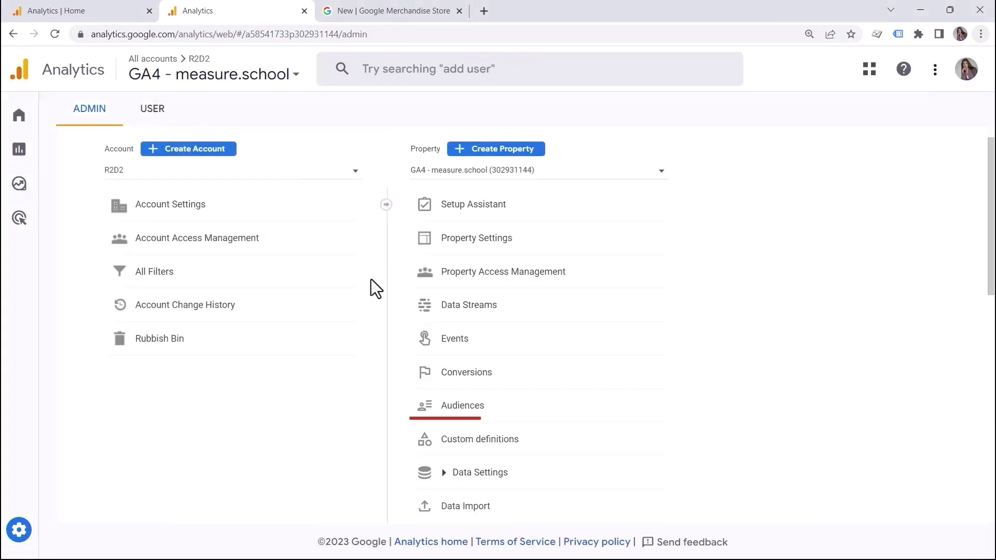
left_click(483, 406)
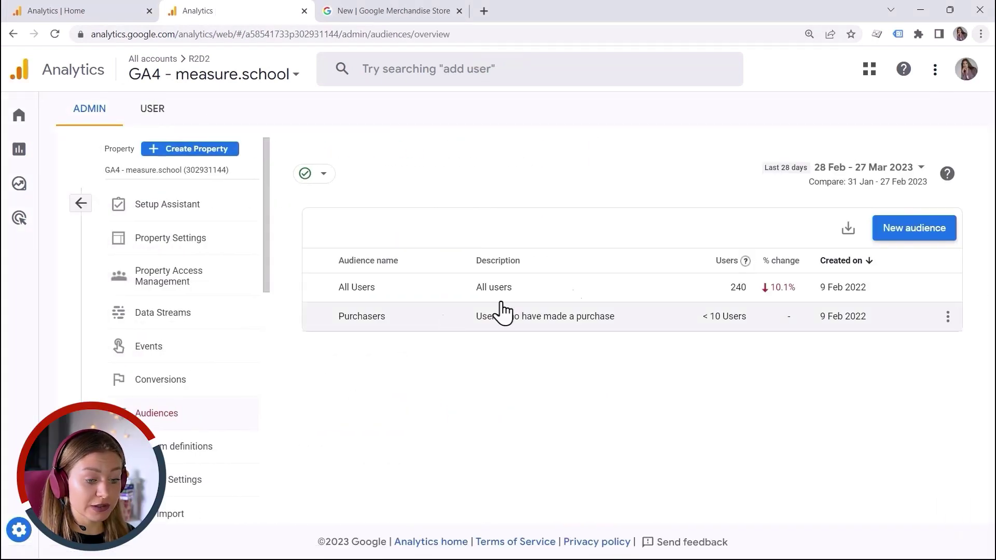
left_click(913, 236)
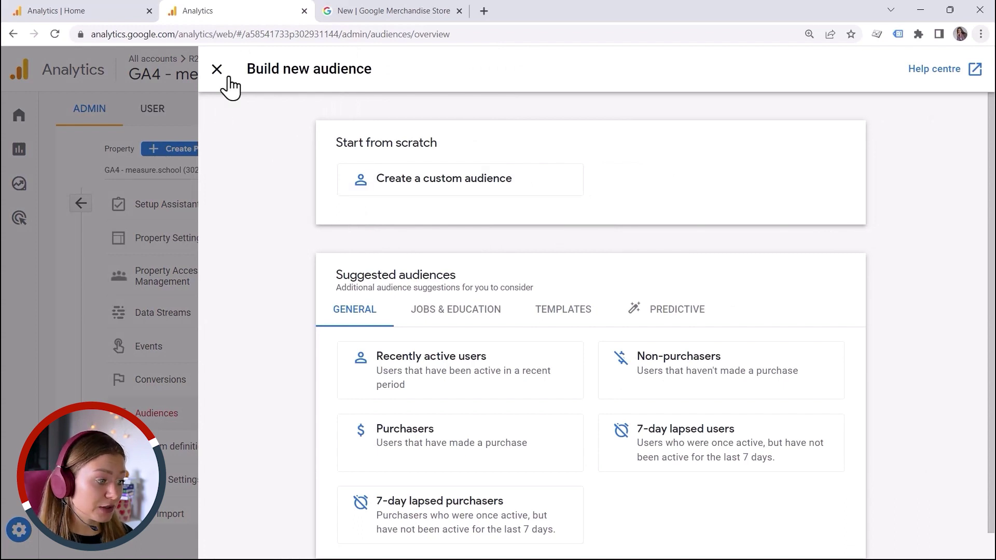
left_click(217, 69)
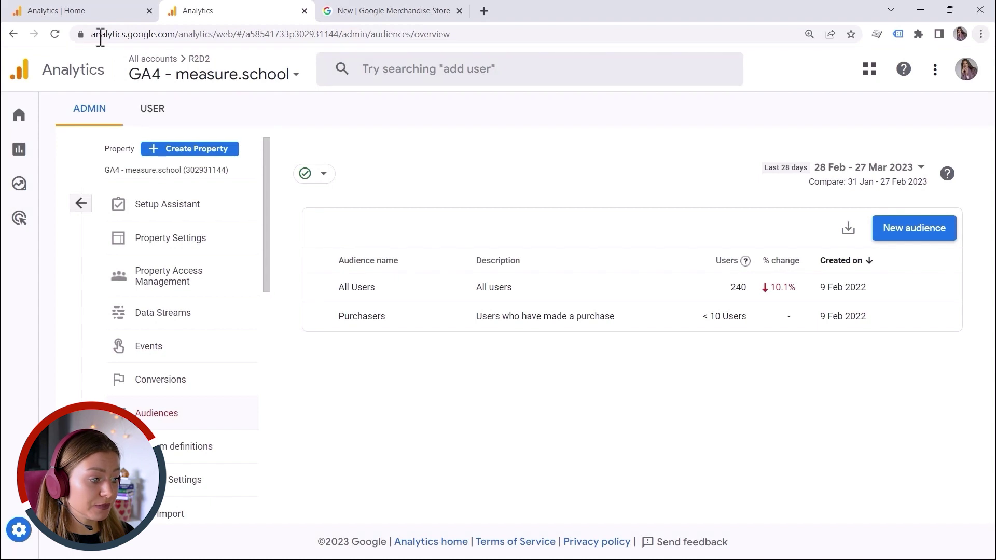
Step: Open the audience list in the admin settings of the GA4 - Google Merchandise Store property
left_click(88, 12)
left_click(18, 529)
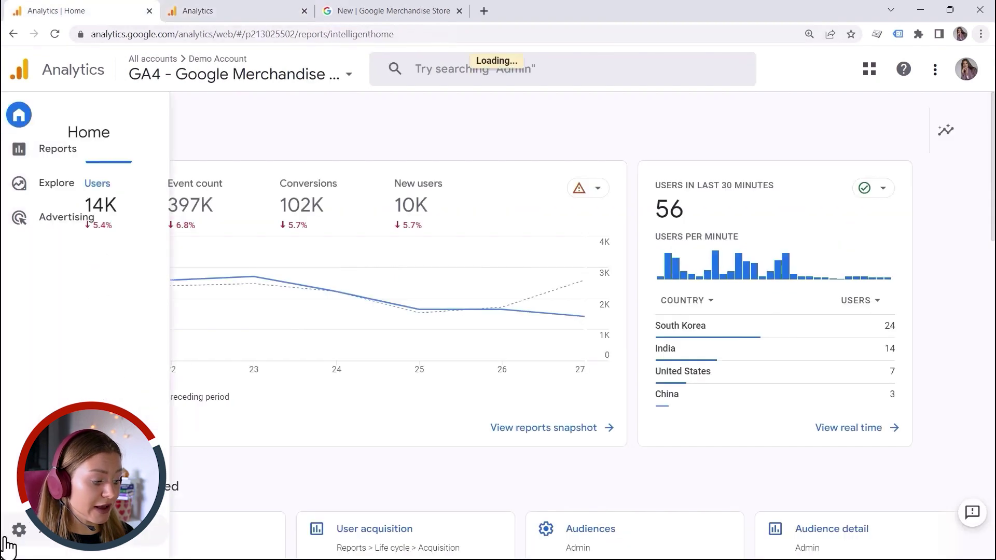
left_click(493, 369)
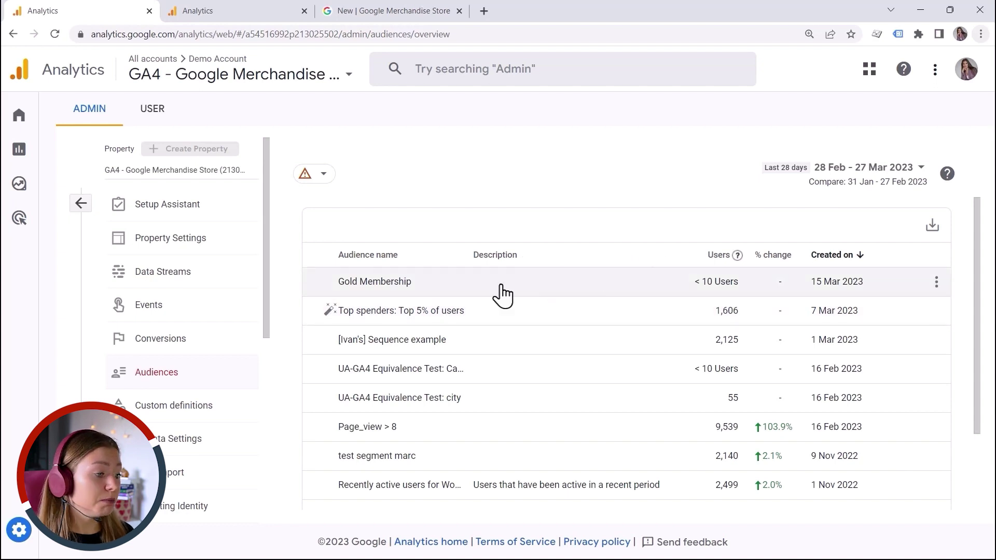
Step: View the New products page of the Google Merchandise Store website and return to the store property's audience list
left_click(417, 11)
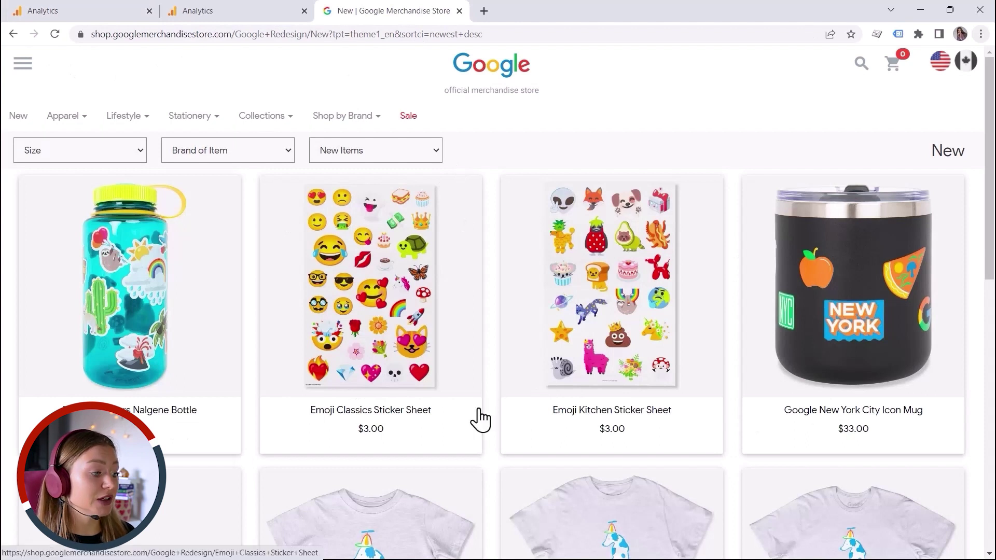
mouse_move(150, 119)
left_click(89, 13)
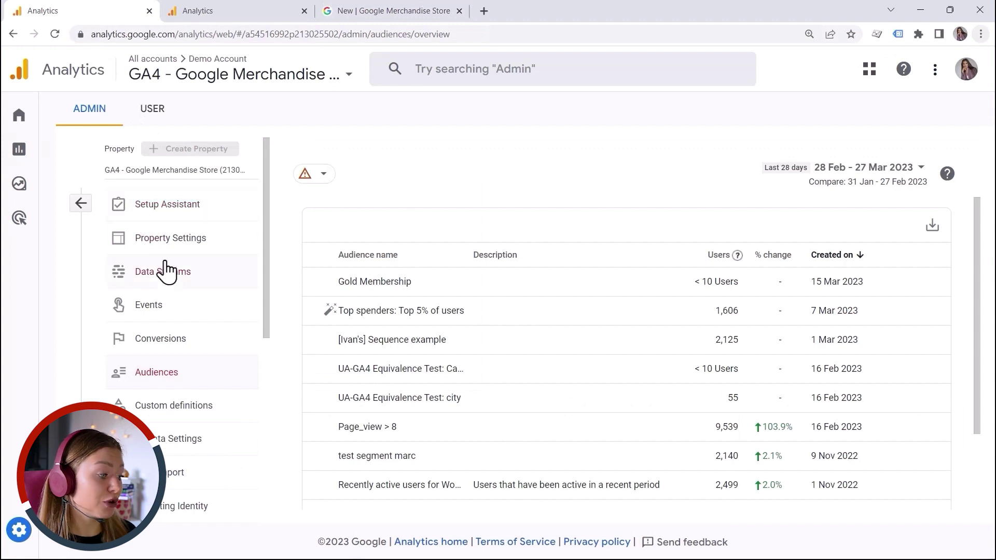
Step: Close the measure.school Analytics page and create a Free-form exploration in the Google Merchandise Store property
left_click(303, 11)
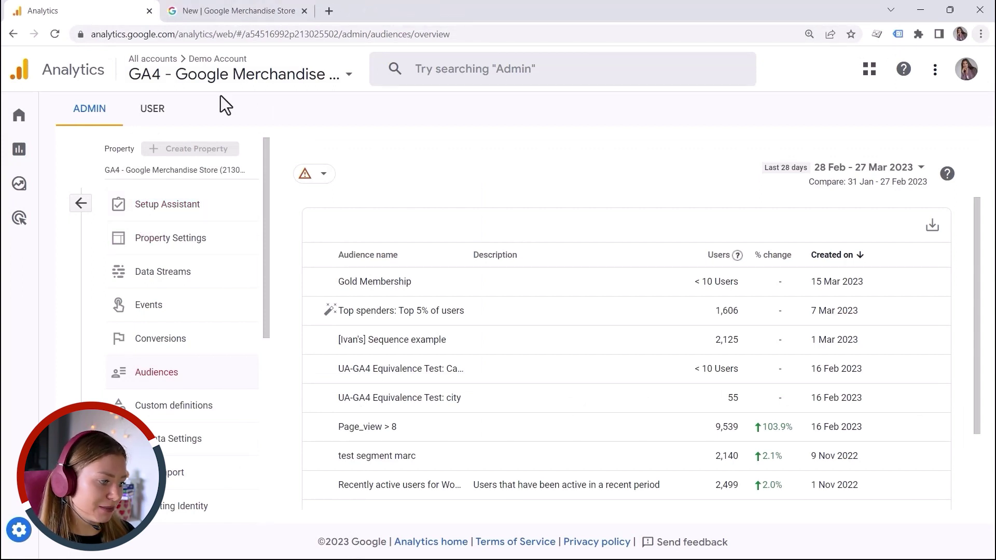
mouse_move(21, 155)
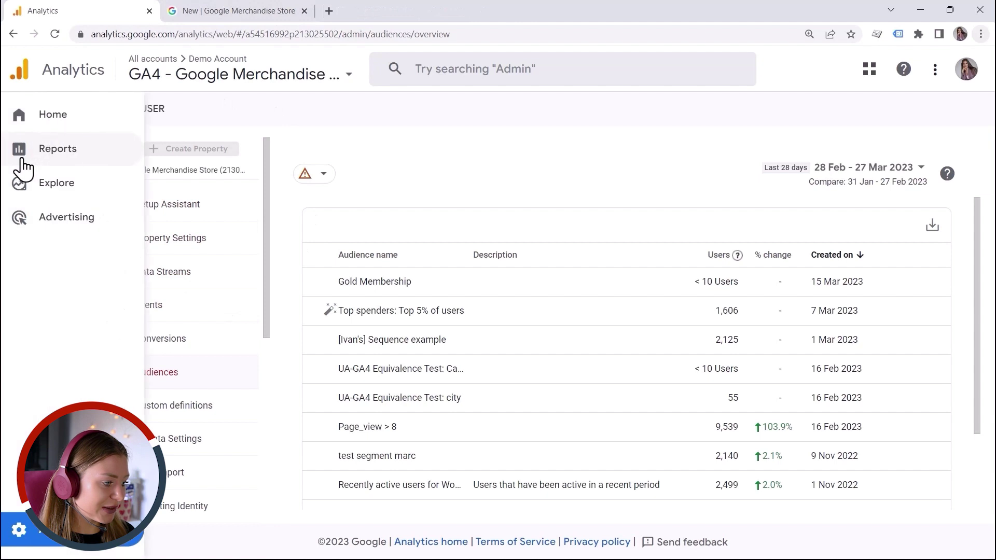
left_click(18, 190)
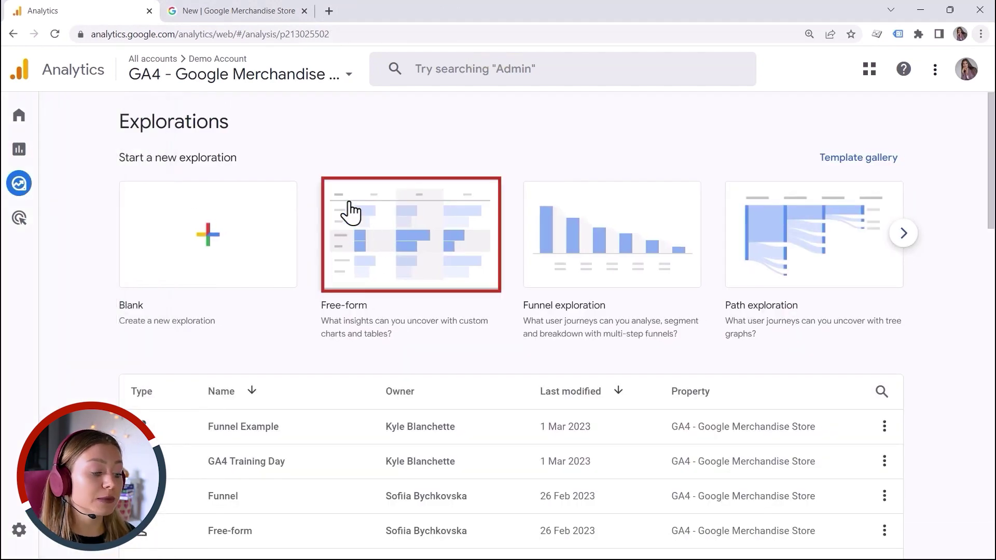
left_click(430, 253)
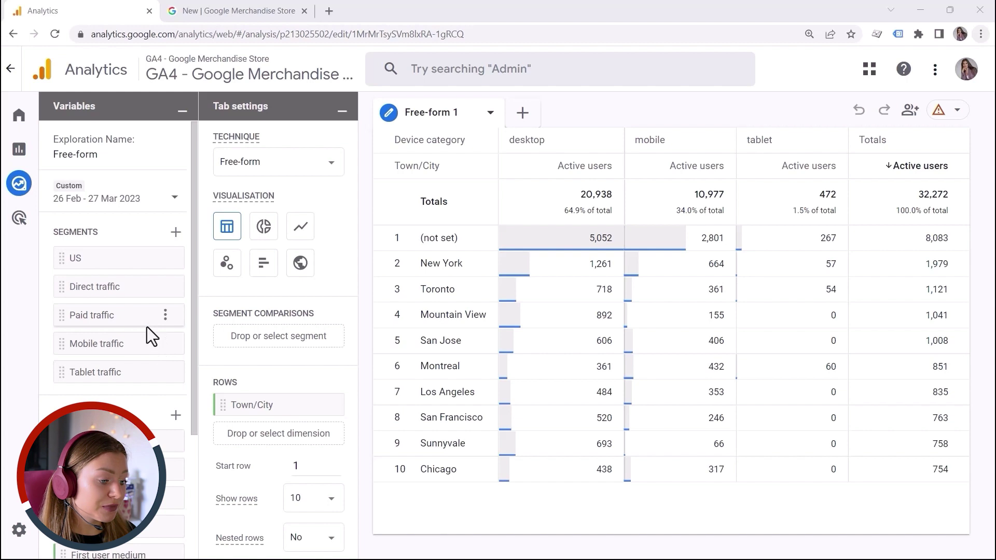
Step: Start a custom user segment in the exploration and look over its Build an audience, name and description options
left_click(175, 232)
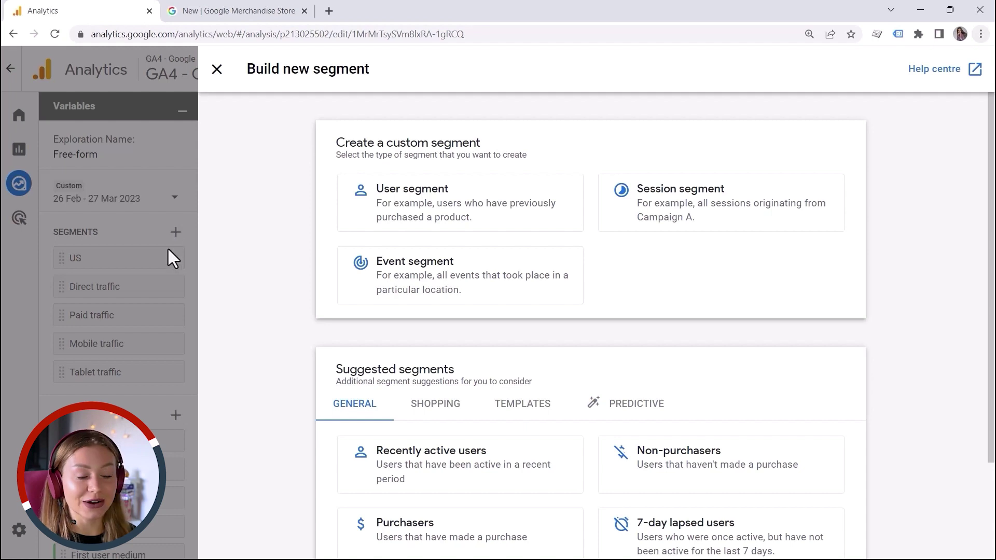
left_click(407, 222)
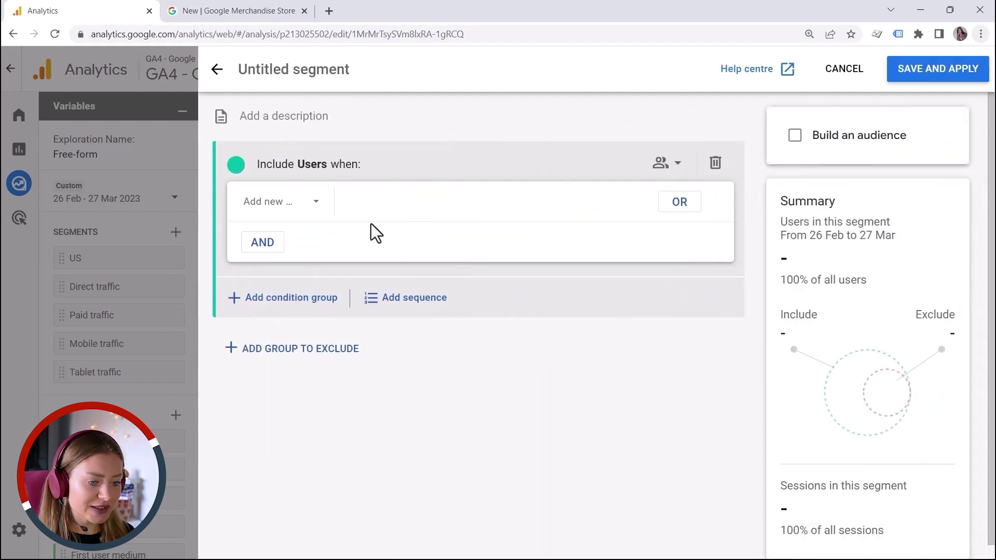
left_click(808, 145)
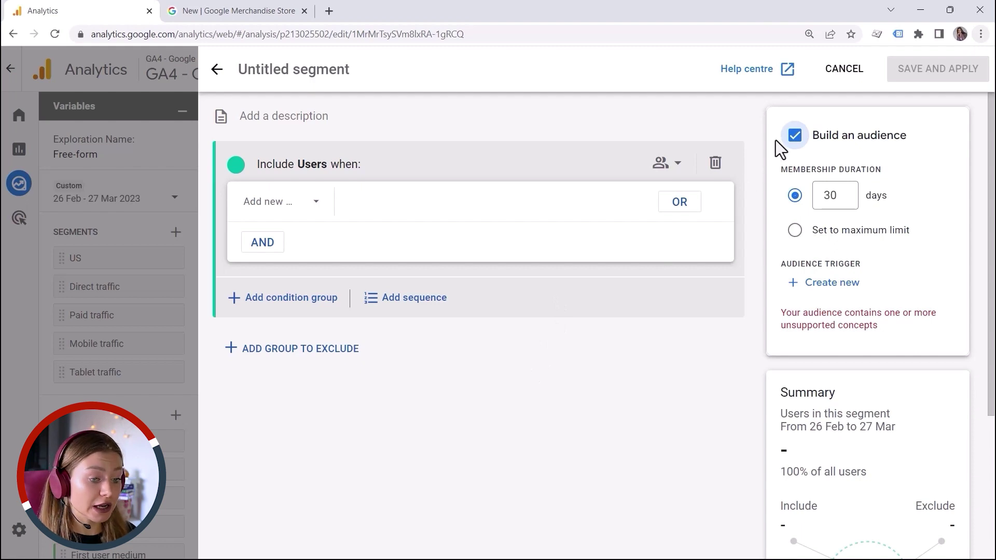
left_click(794, 138)
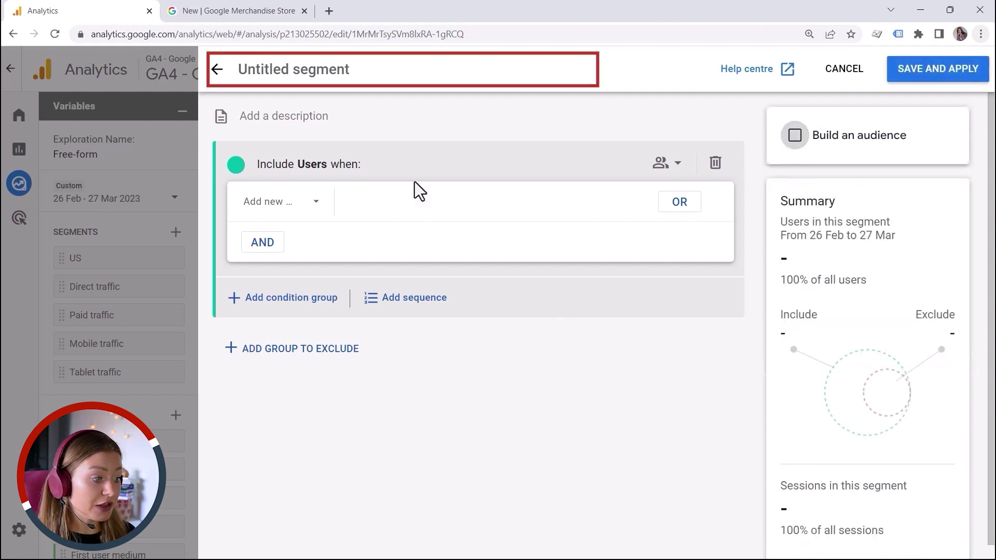
left_click(285, 72)
left_click(272, 120)
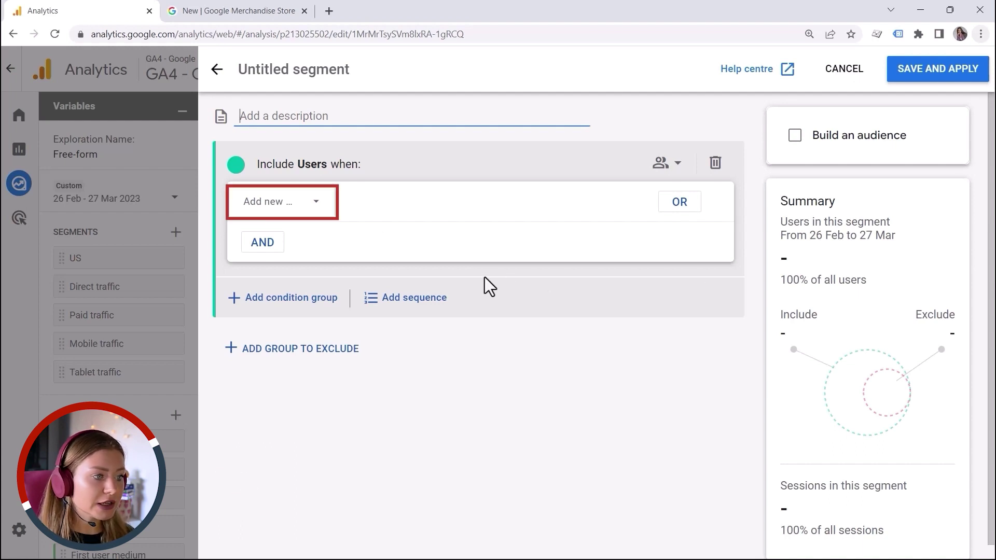
Step: Add a segment condition that includes users whose Gender is one of Female
left_click(293, 205)
left_click(293, 205)
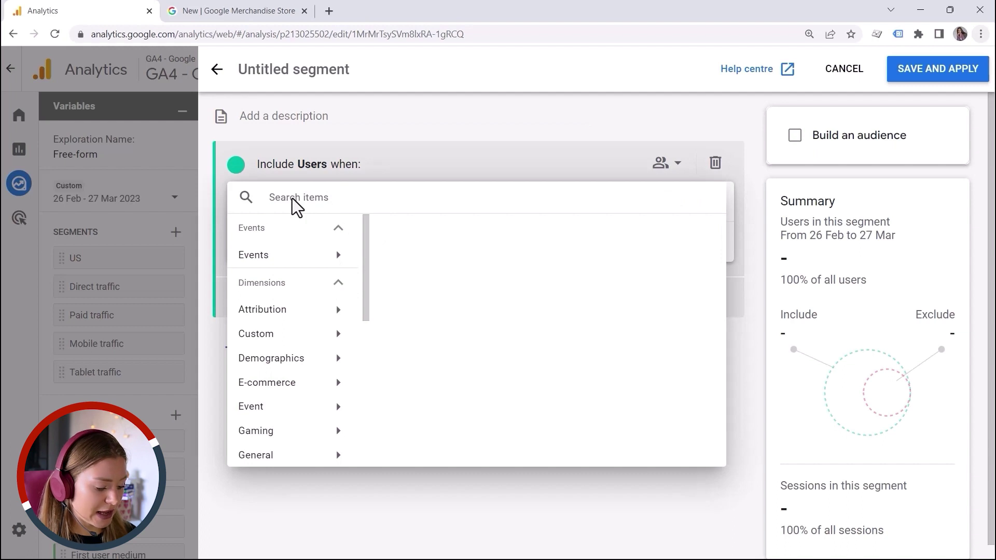
type("gen")
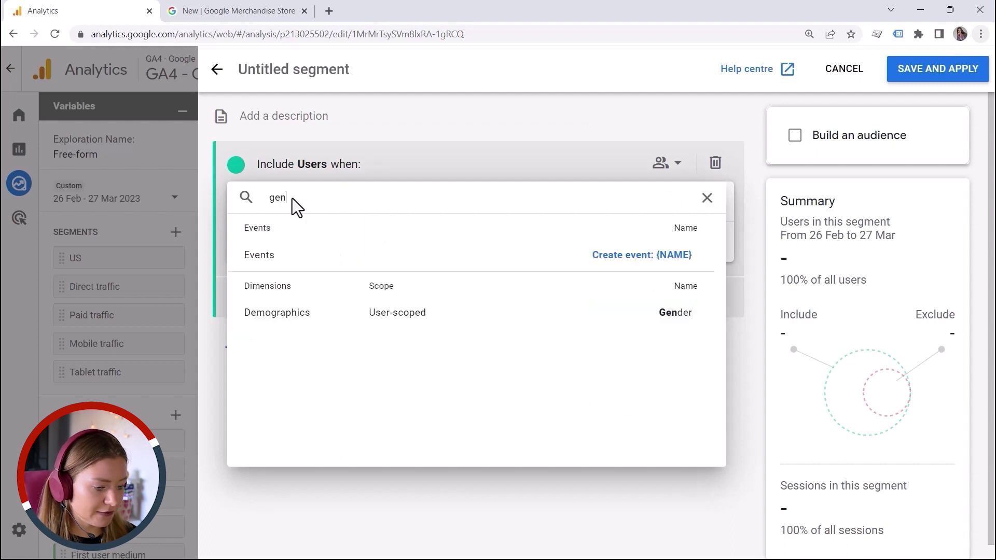
left_click(568, 318)
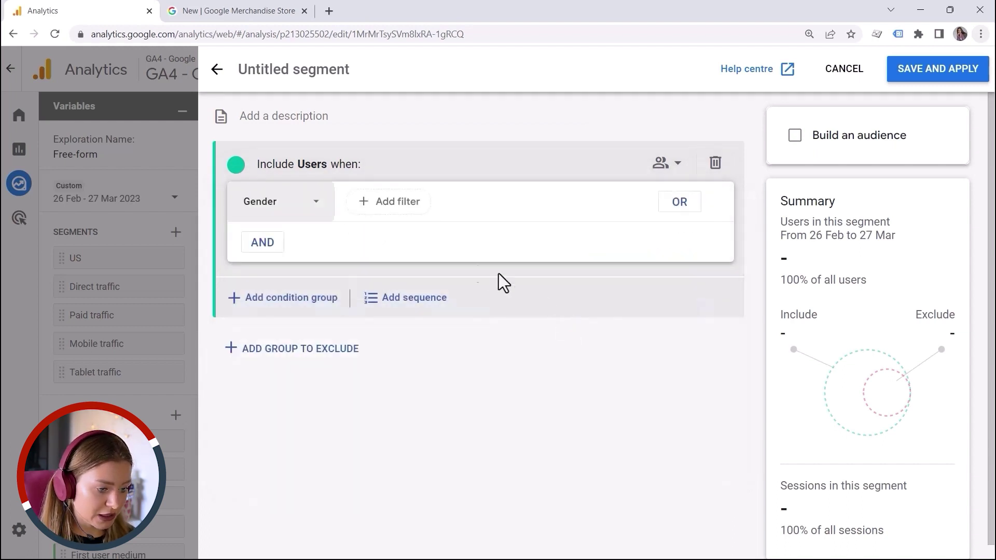
left_click(376, 204)
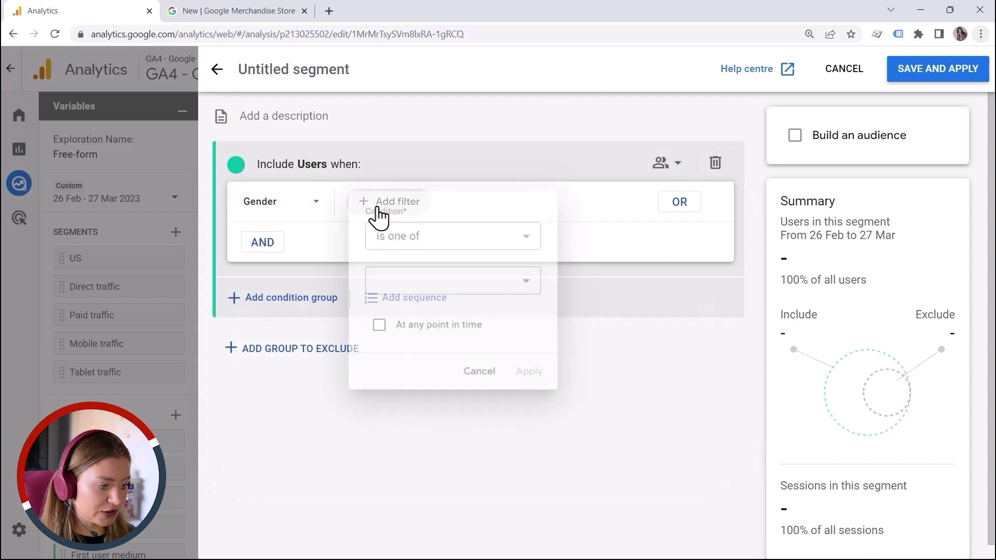
left_click(424, 278)
left_click(383, 319)
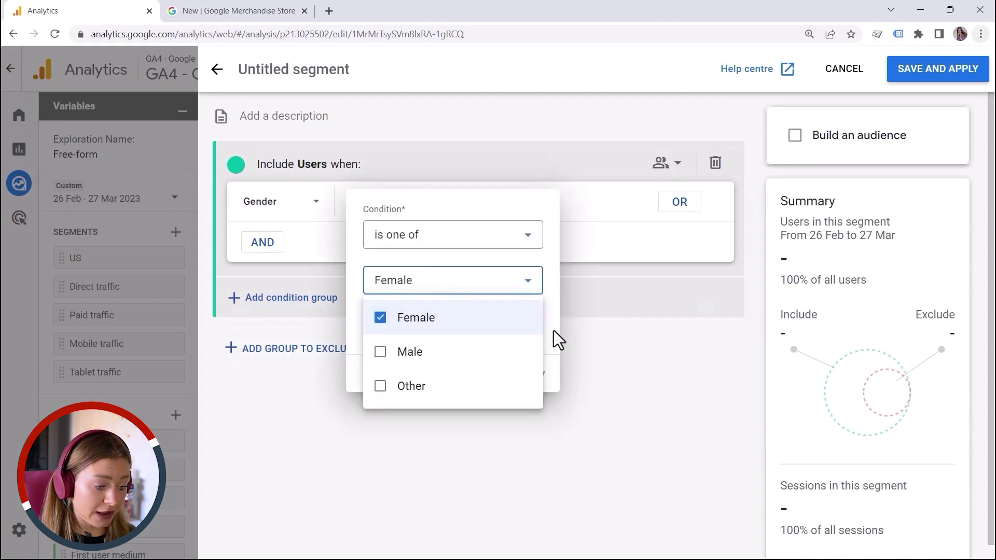
left_click(554, 332)
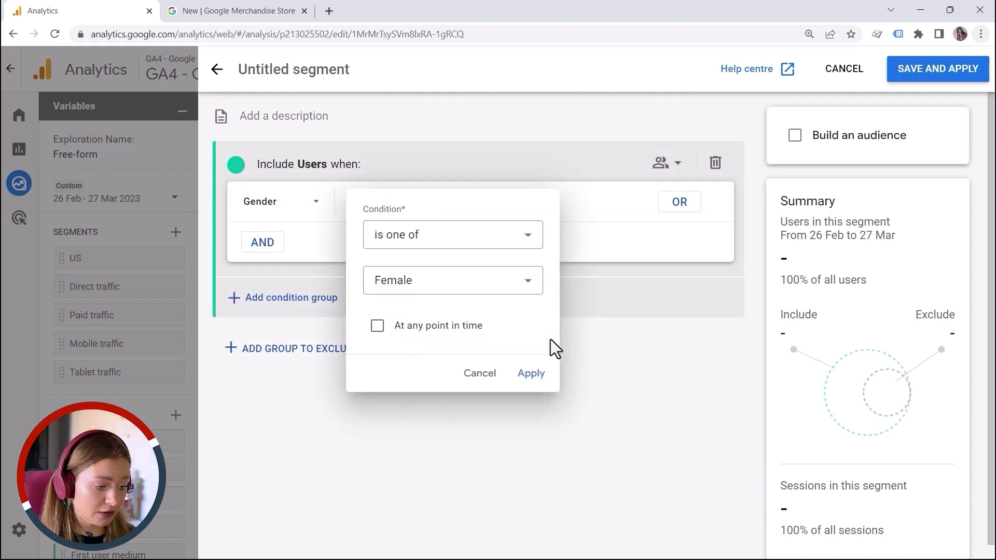
left_click(535, 378)
Step: Add an AND condition that limits the segment to users whose Age is one of 25-34 and 35-44
left_click(265, 250)
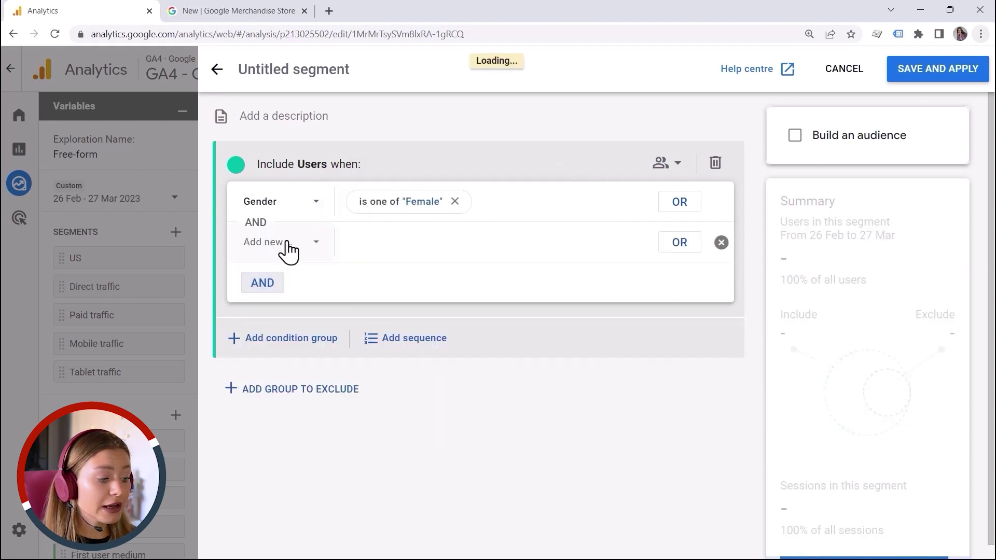
left_click(288, 250)
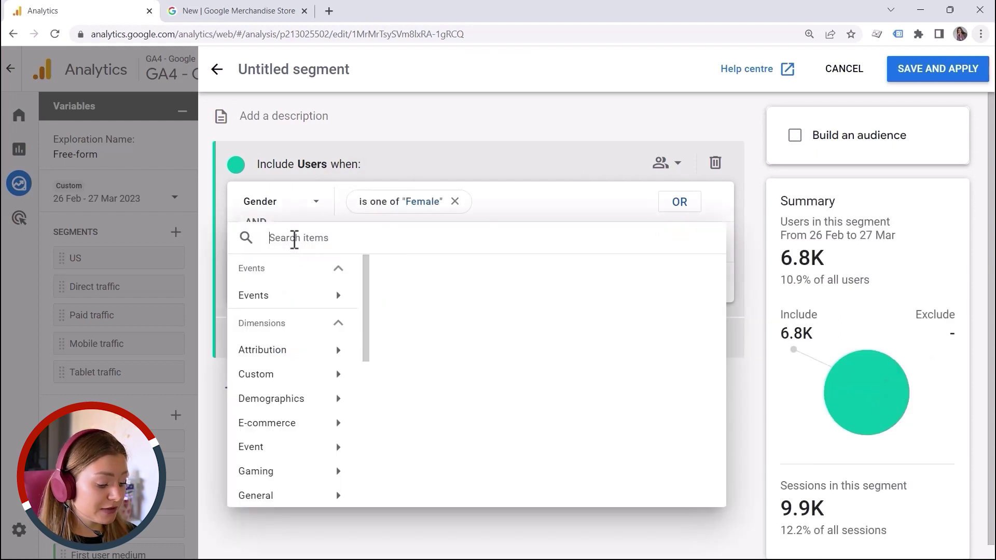
type("age")
scroll(530, 366, "down", 3)
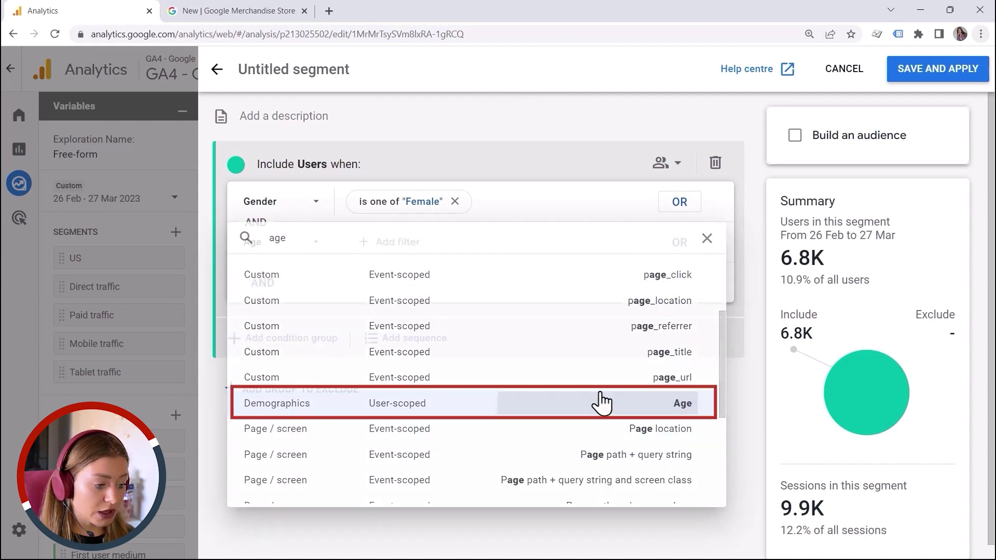
left_click(609, 413)
left_click(399, 242)
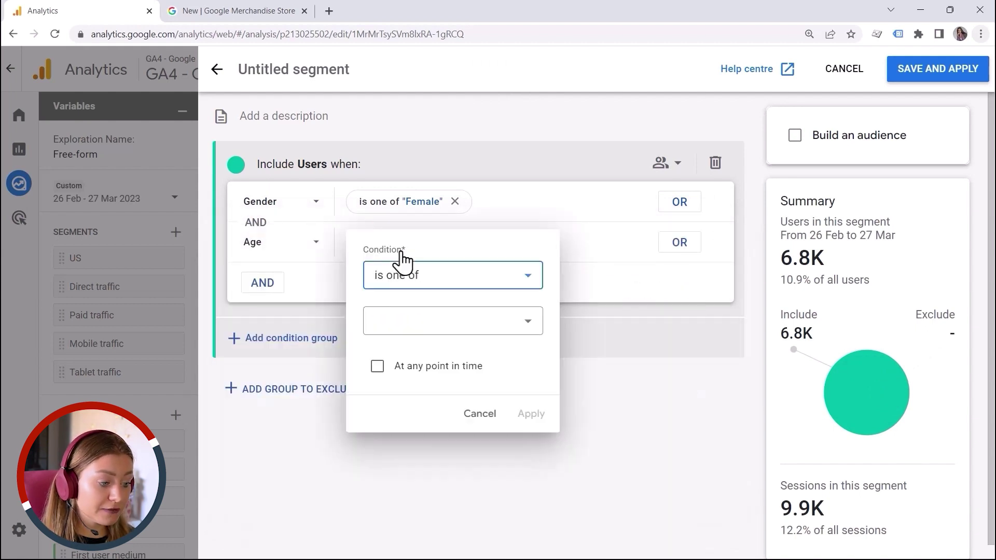
left_click(428, 318)
left_click(383, 398)
left_click(380, 440)
left_click(557, 378)
left_click(532, 413)
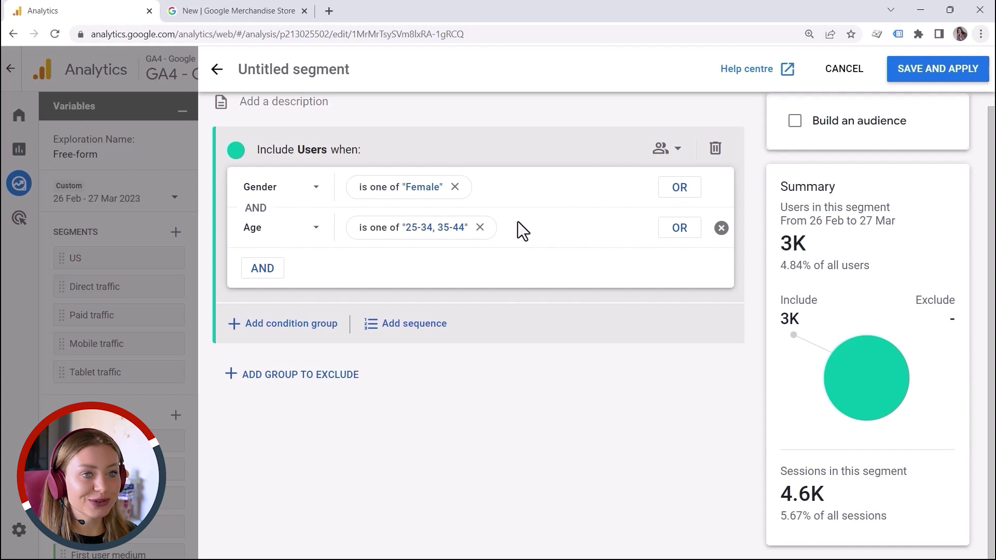
Step: Add an AND condition that limits the segment to users whose Country ID contains CA, with At any point in time left off
left_click(279, 274)
left_click(284, 276)
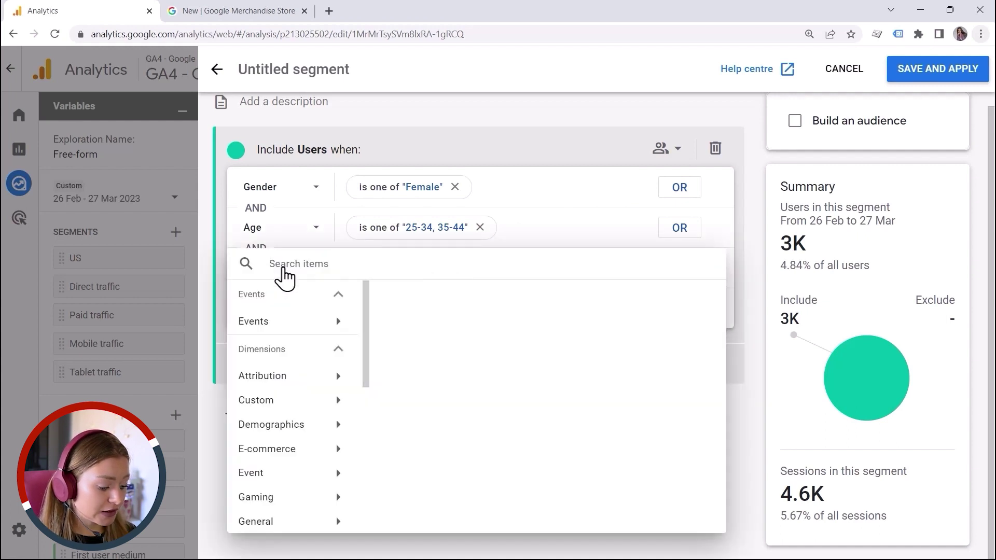
type("count")
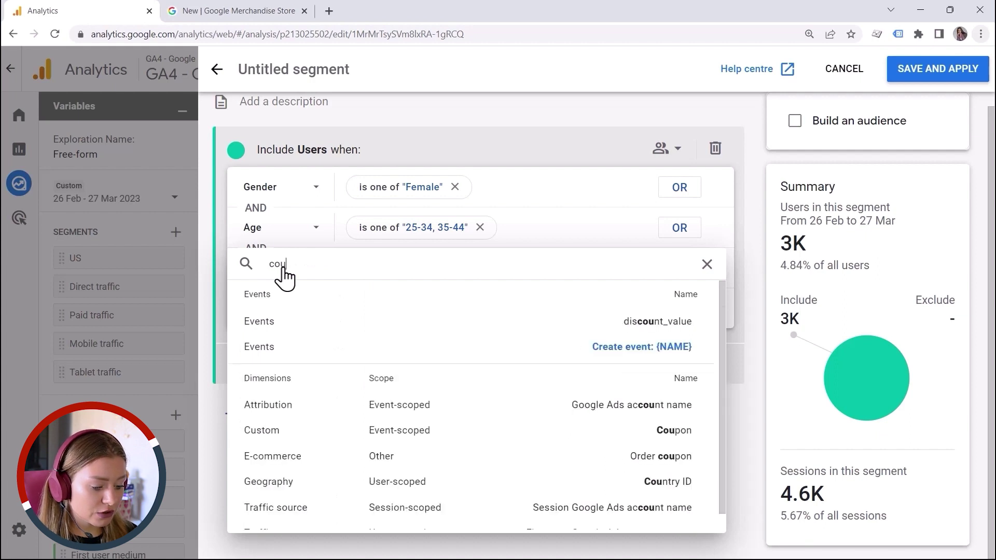
left_click(546, 426)
left_click(407, 269)
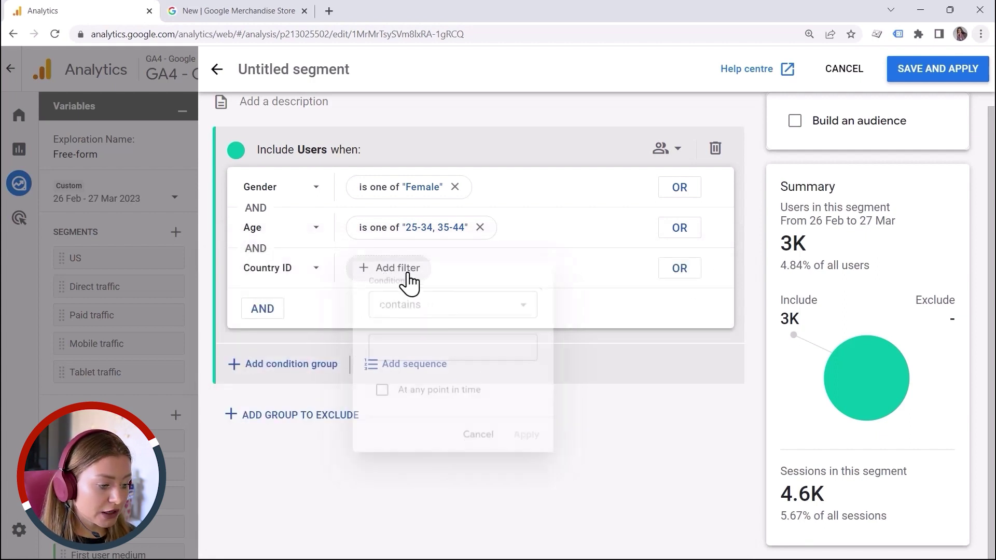
left_click(406, 347)
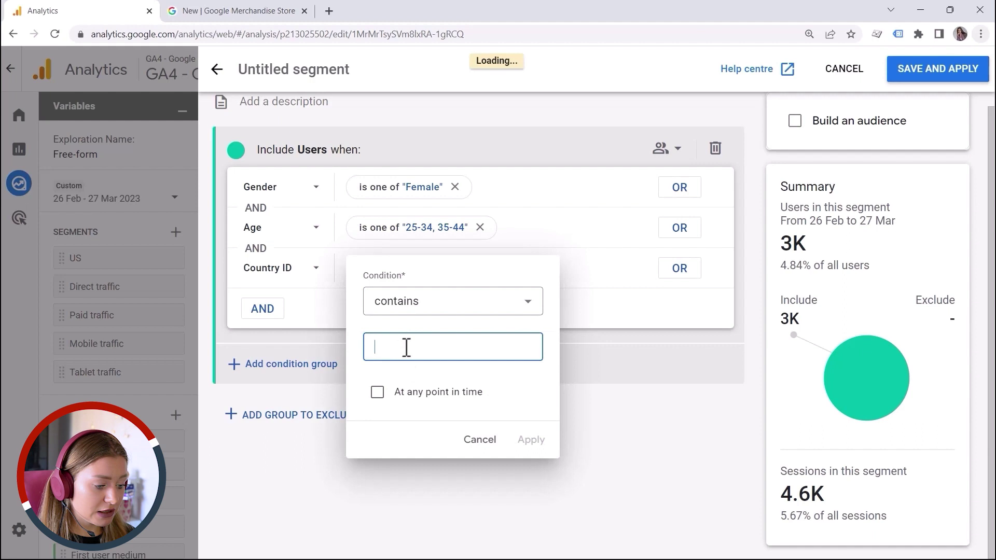
type("c")
left_click(413, 450)
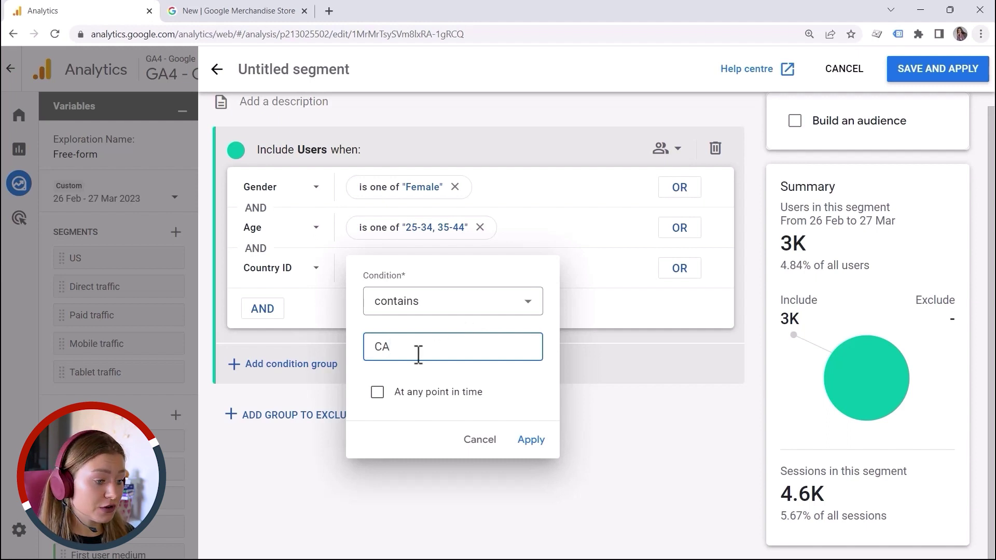
left_click(376, 395)
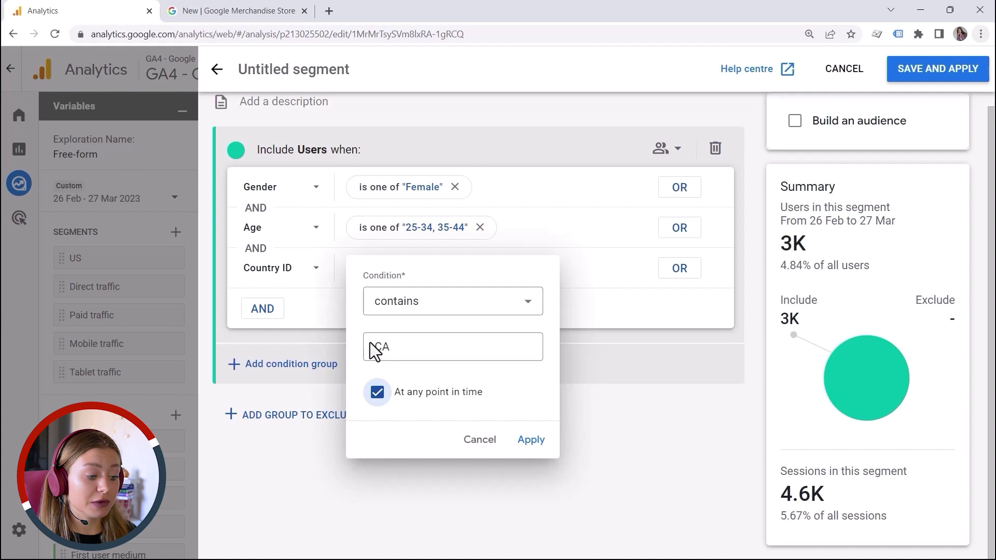
left_click(379, 396)
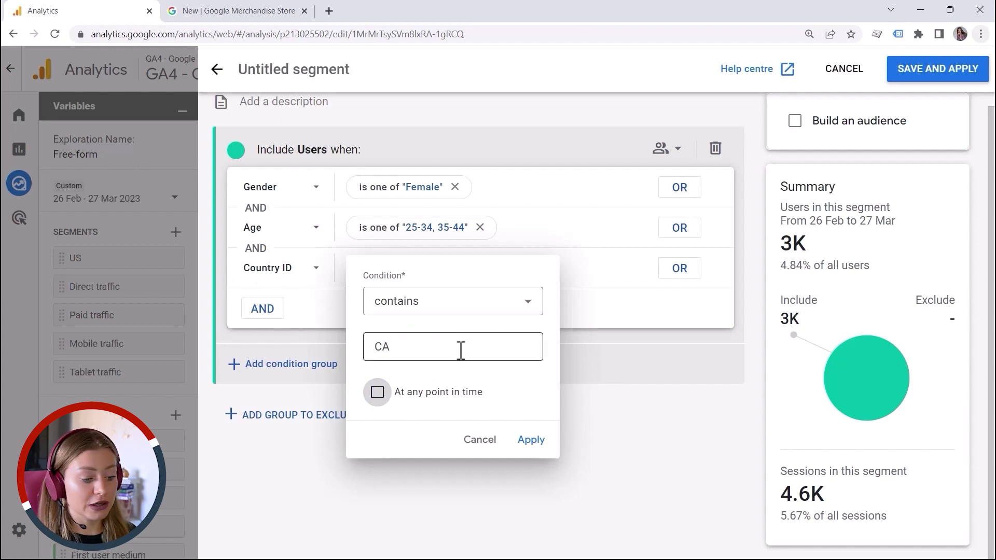
left_click(530, 440)
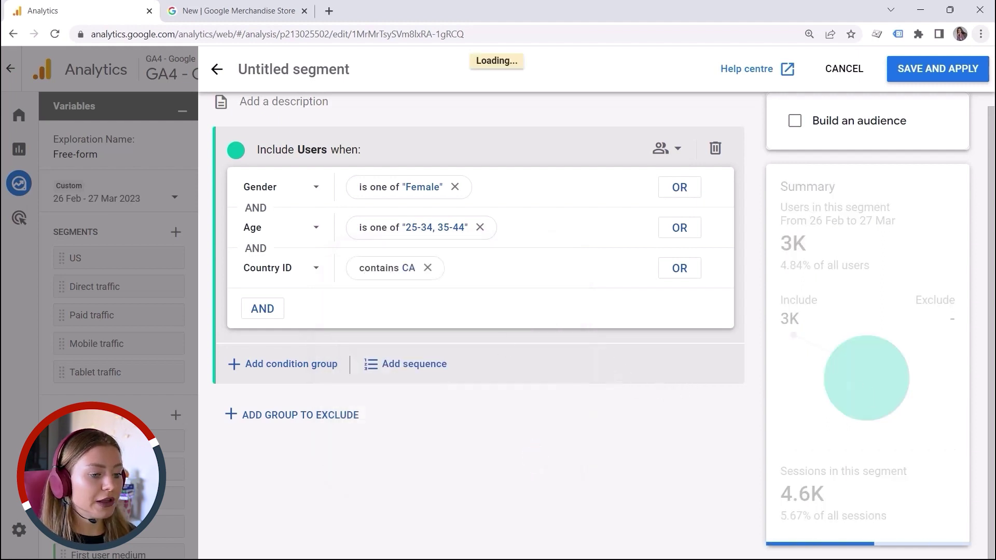
Step: Delete the condition group with the Gender, Age and Country ID conditions from the segment
scroll(705, 383, "up", 1)
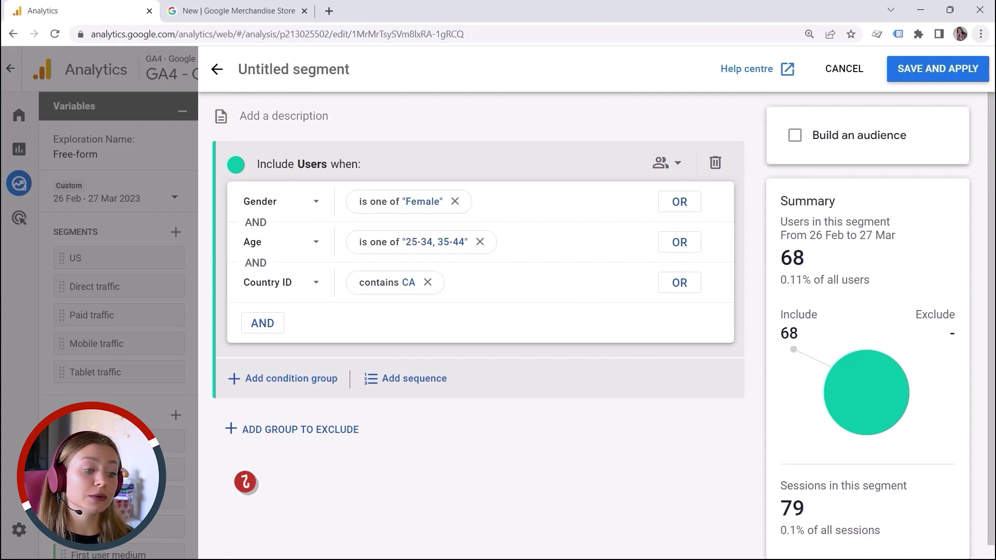
left_click(715, 163)
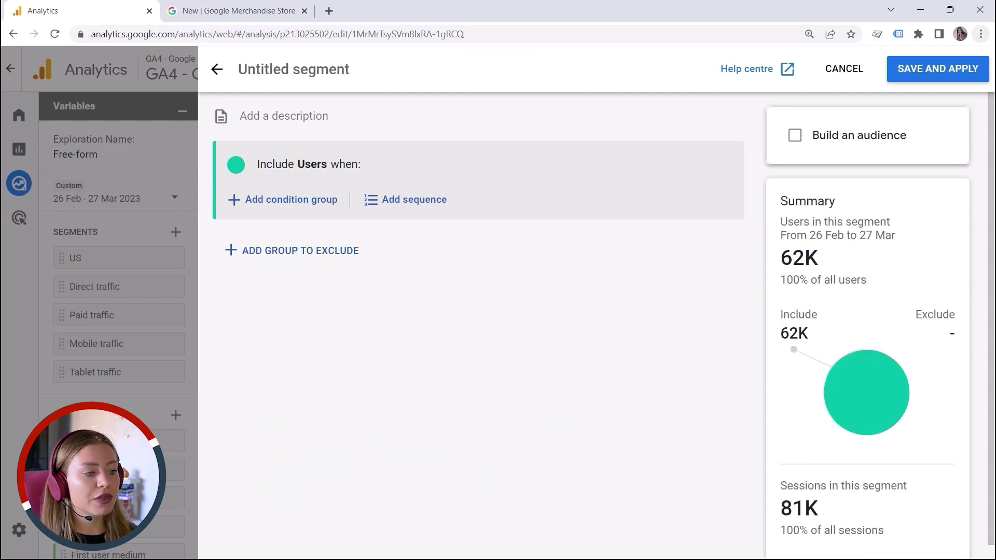
Step: Switch to the Google Merchandise Store site, look over its New page, Collections and Stationery categories, and return to the segment builder
left_click(244, 11)
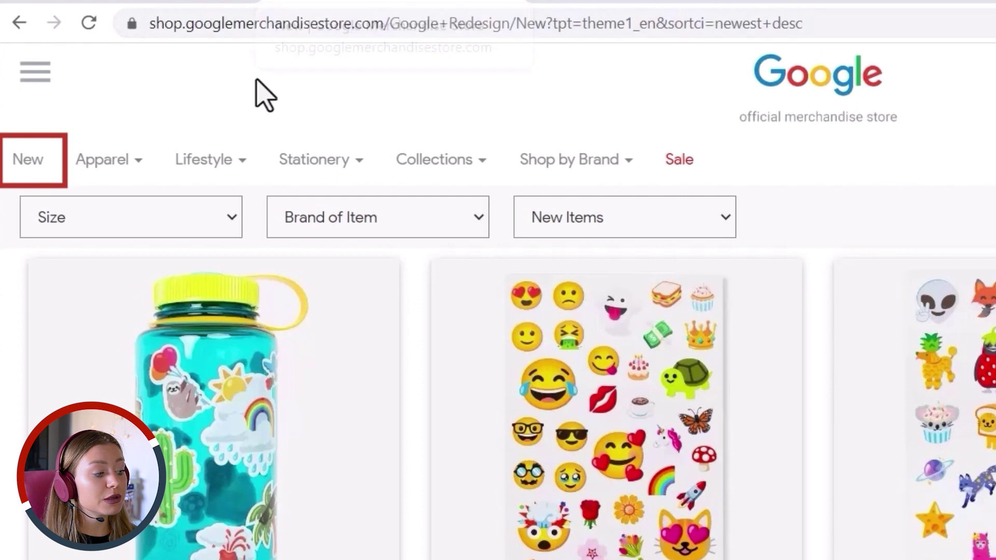
left_click(20, 165)
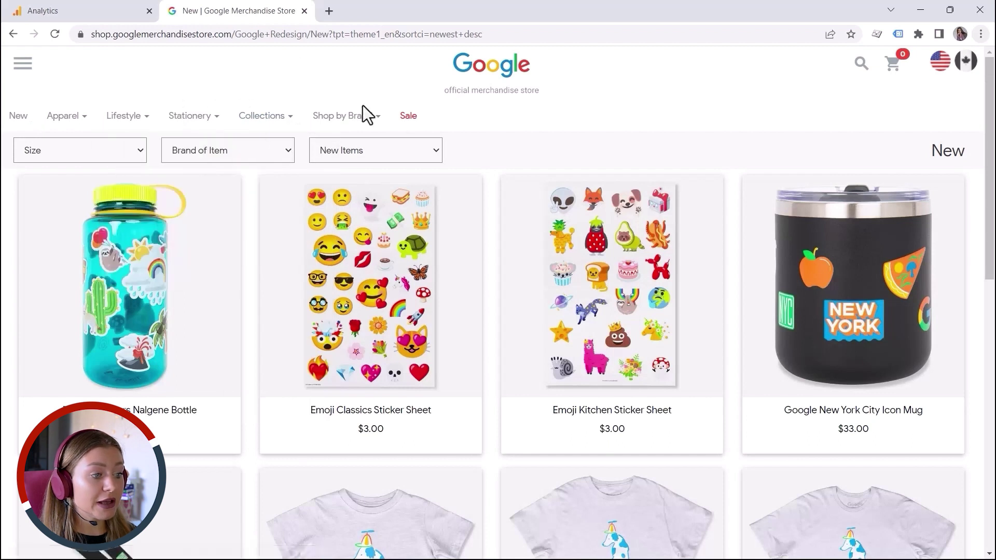
mouse_move(282, 122)
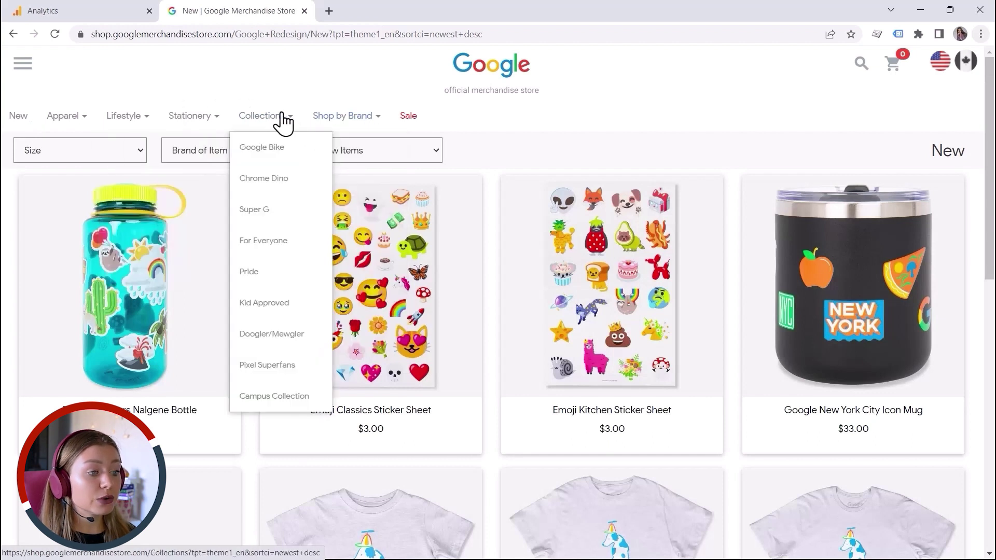
mouse_move(200, 122)
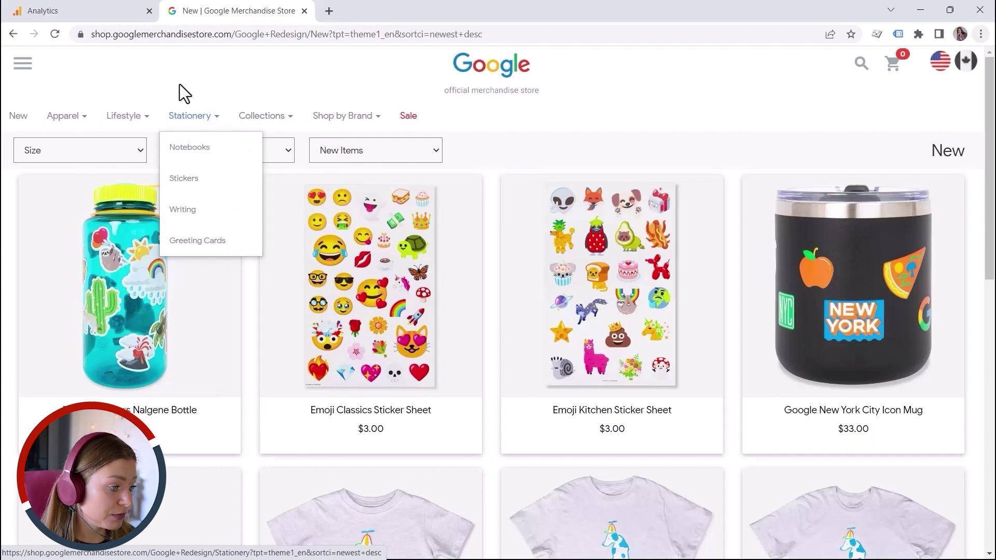
left_click(95, 21)
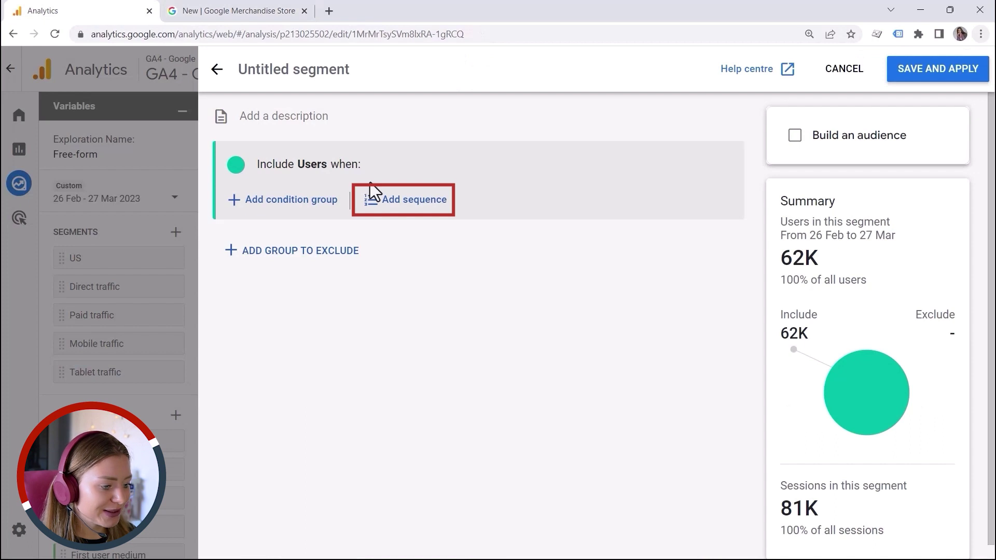
Step: Add a sequence to the user segment with Step 1 set to Page location contains /New
left_click(385, 209)
left_click(292, 270)
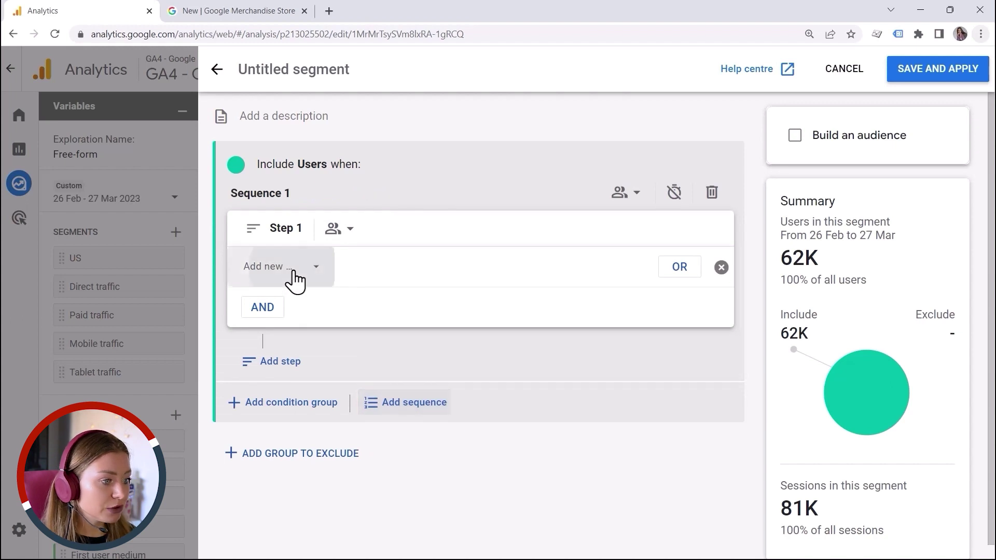
type("page")
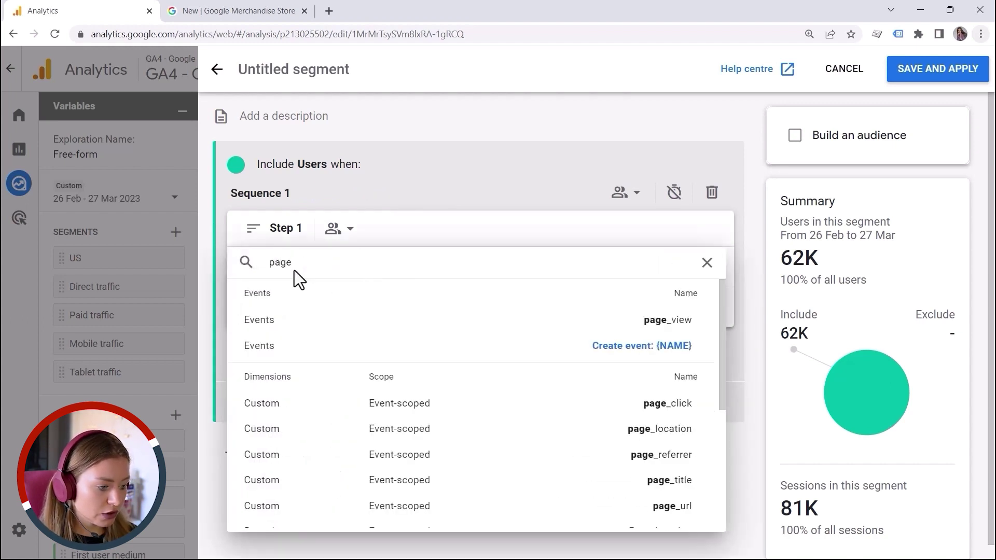
type(" loc")
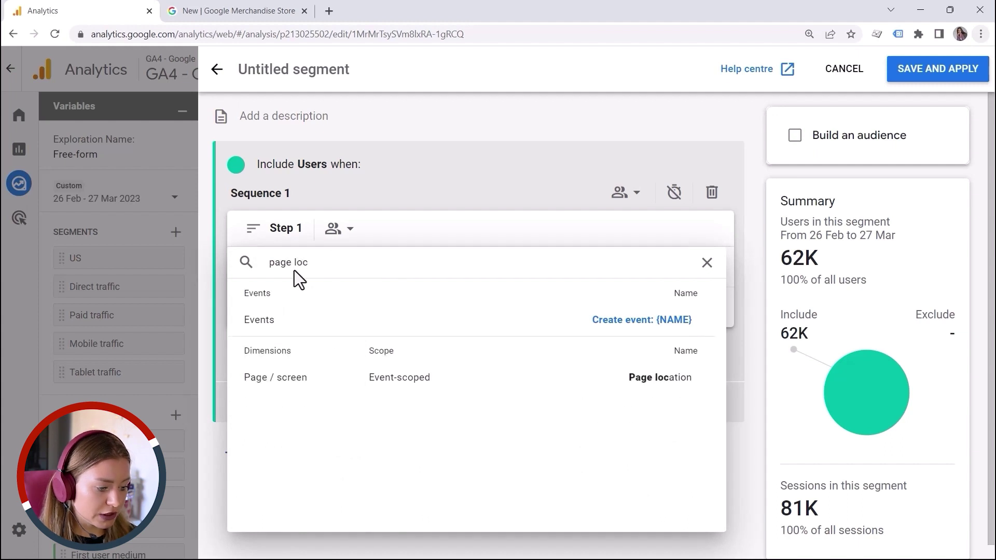
left_click(430, 381)
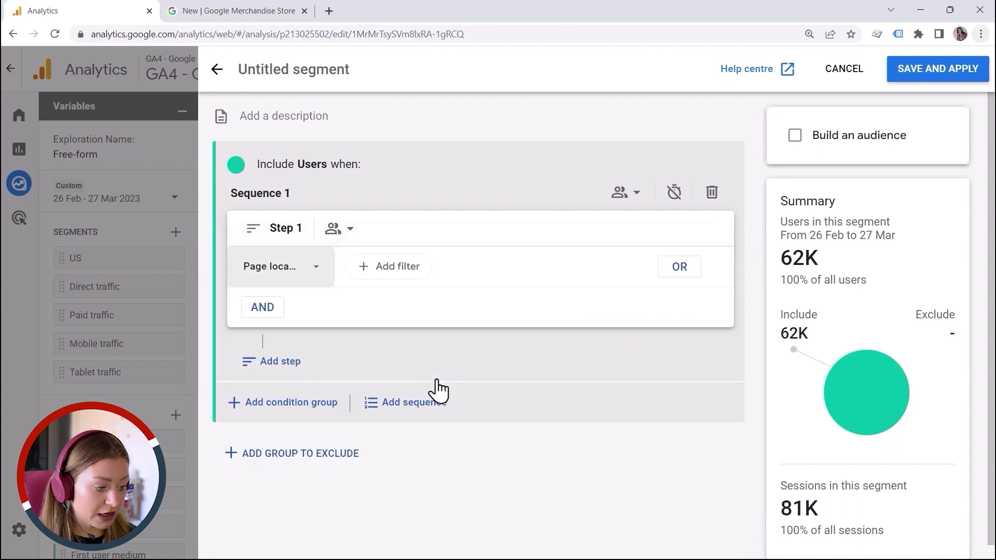
left_click(413, 267)
left_click(394, 346)
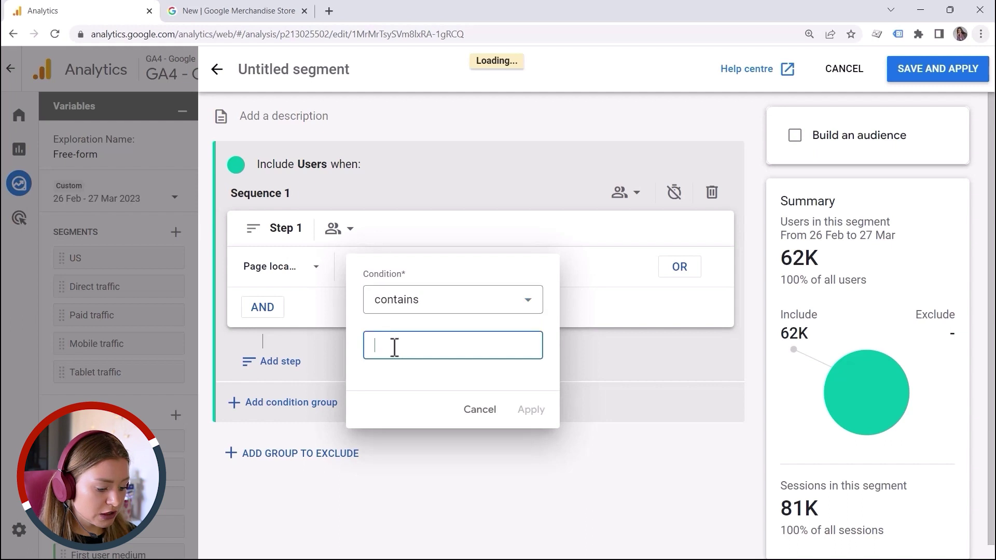
type("/New")
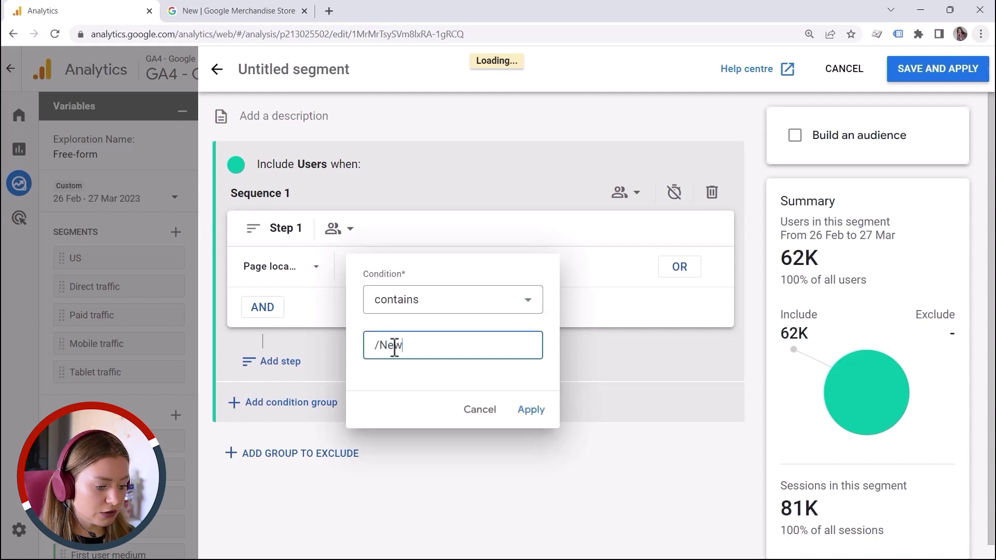
left_click(527, 409)
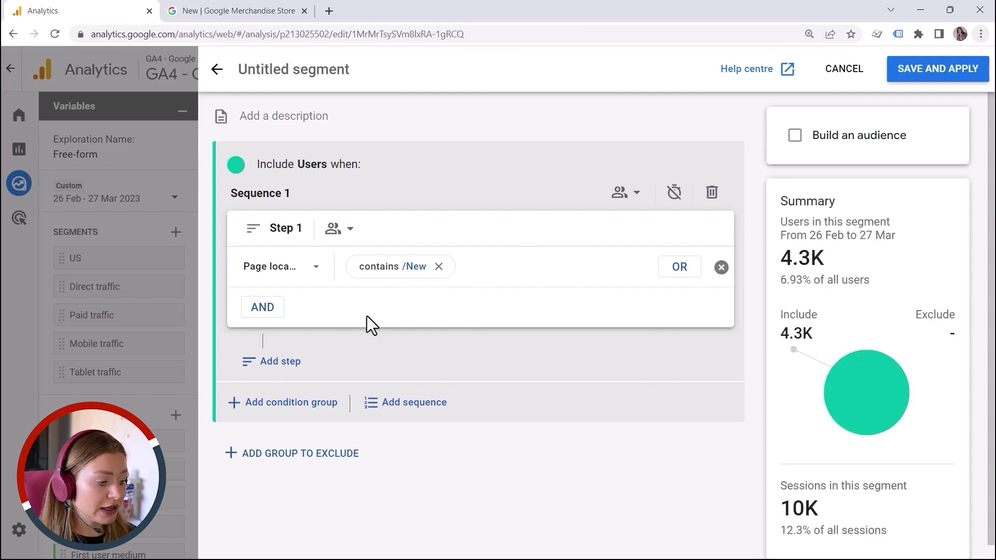
Step: Add an indirectly following Step 2 with Page location containing Frequently-asked-questions, and require it within 5 minutes
left_click(280, 363)
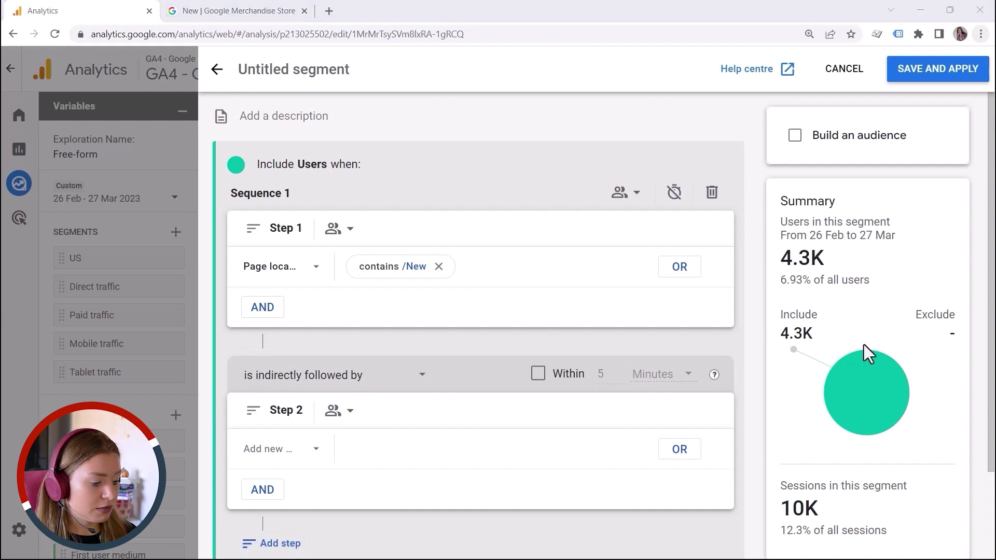
left_click(309, 450)
type("p")
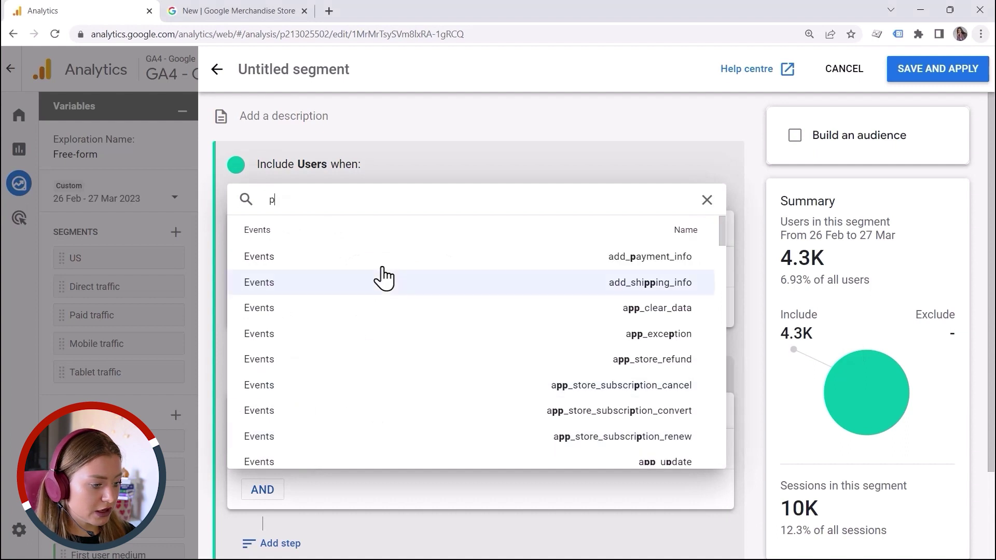
type("age lo")
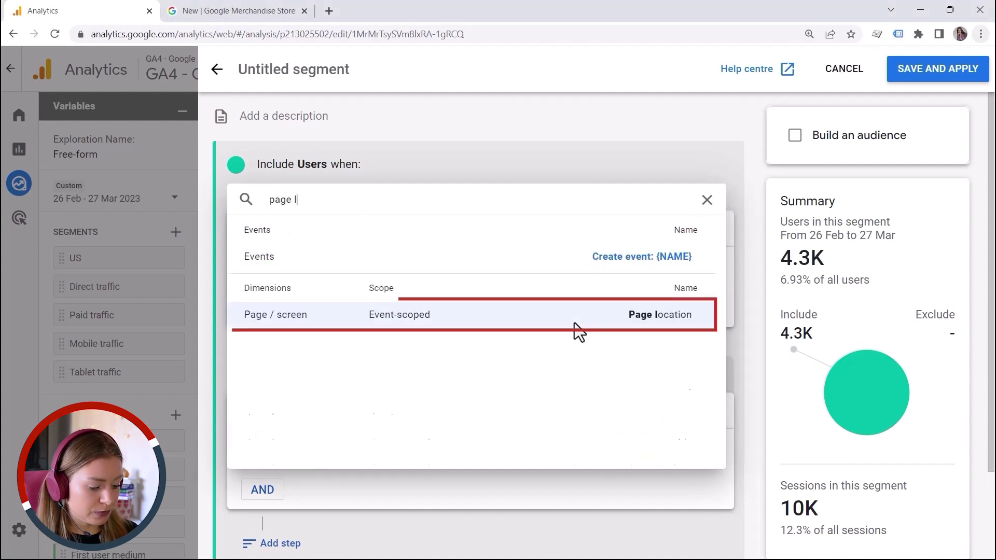
left_click(591, 316)
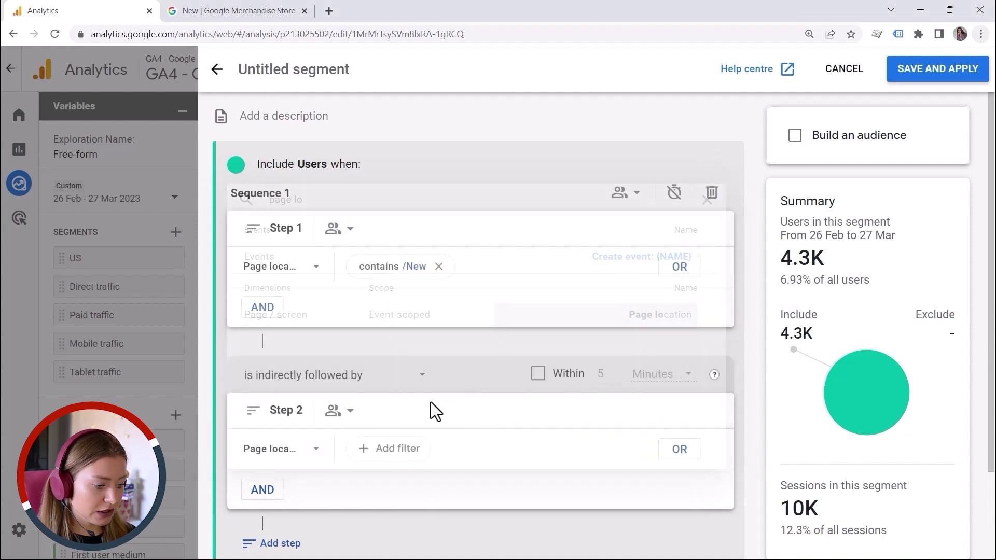
left_click(384, 449)
left_click(396, 379)
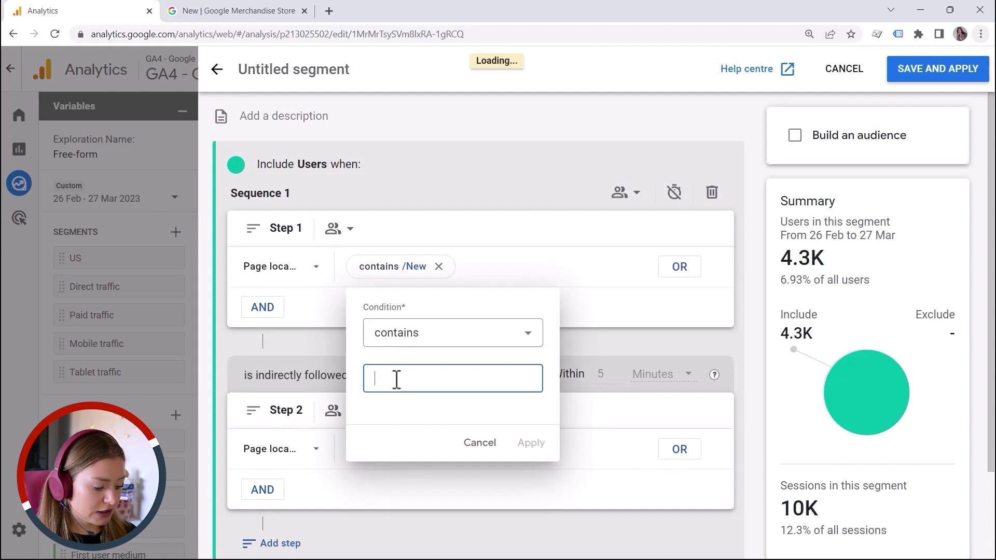
type("Frequently-asked-questions")
left_click(534, 444)
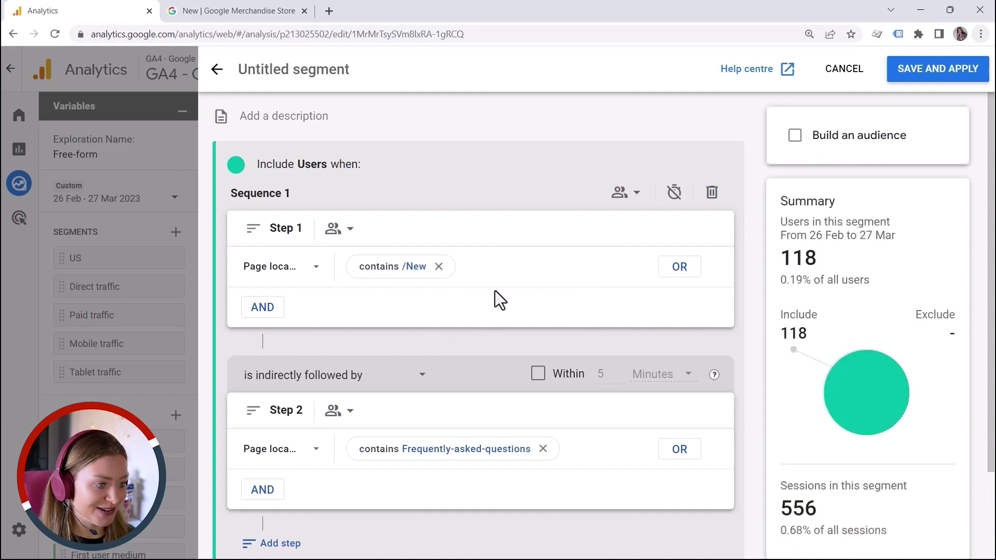
left_click(538, 373)
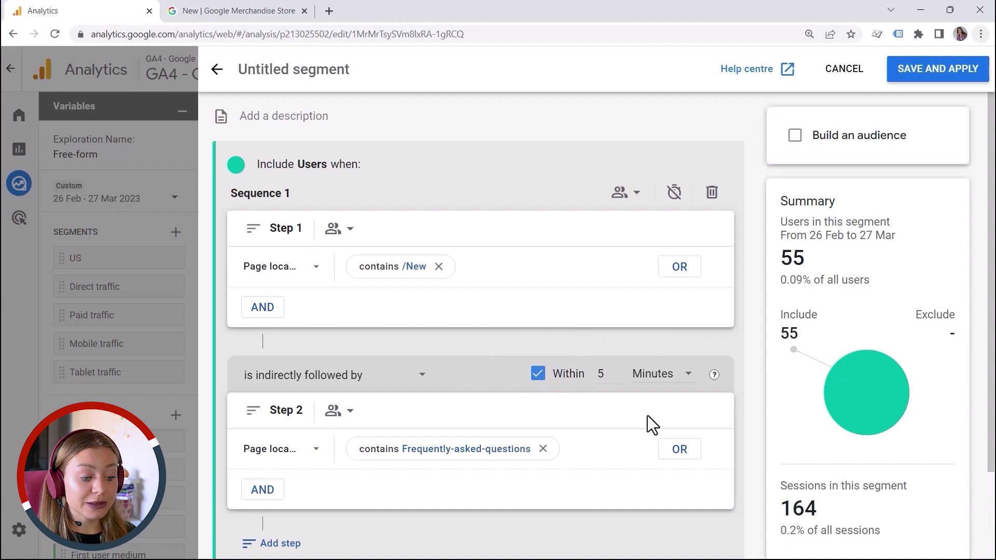
Step: Delete Sequence 1 from the segment
scroll(552, 302, "down", 2)
scroll(552, 302, "up", 1)
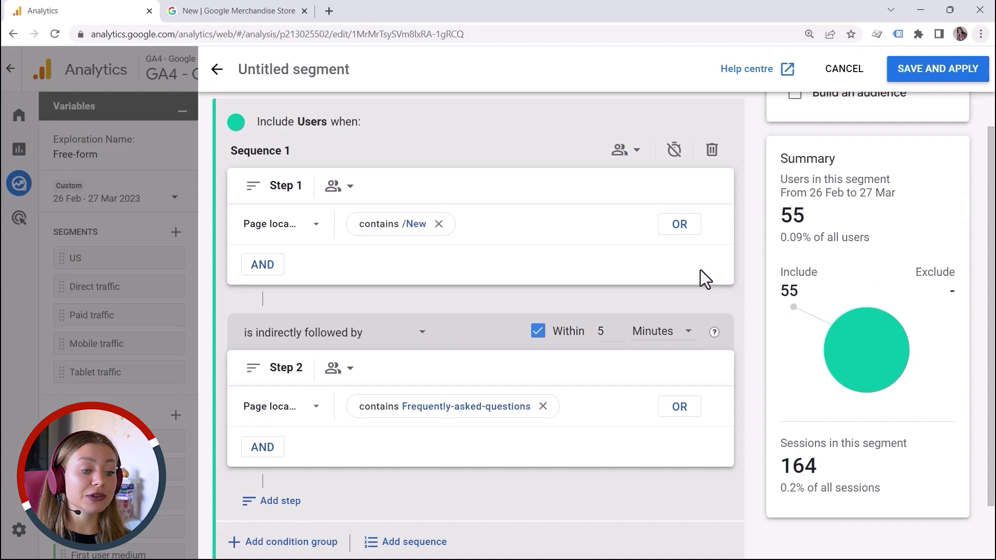
left_click(712, 151)
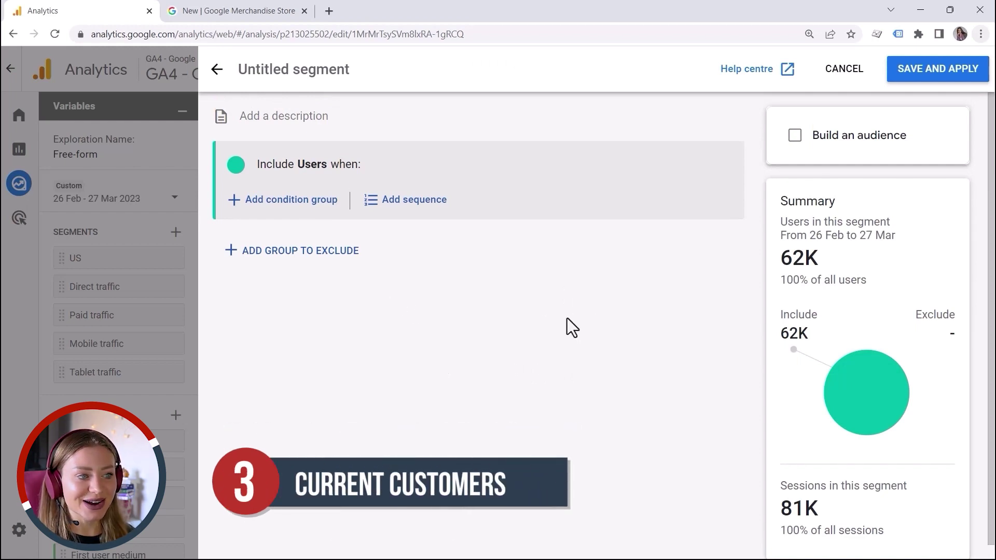
Step: Add a condition group including users whose purchase event has an Event count greater than 0
left_click(288, 202)
left_click(287, 204)
type("purch")
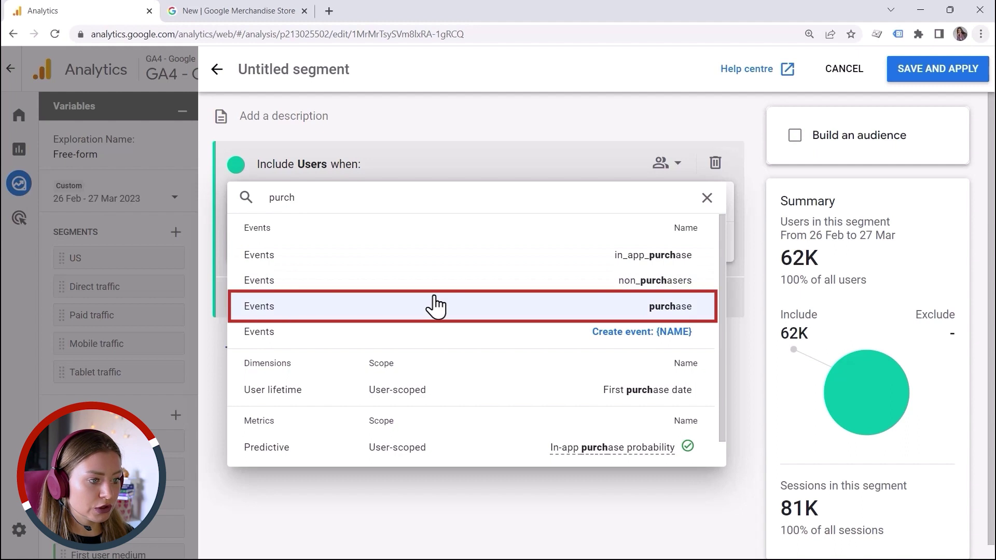
left_click(434, 306)
left_click(405, 204)
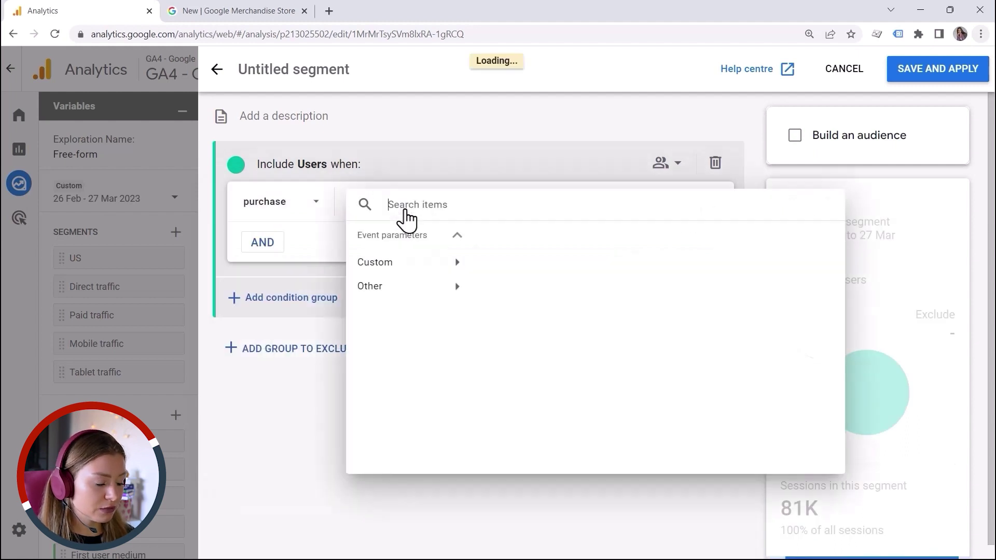
type("eve")
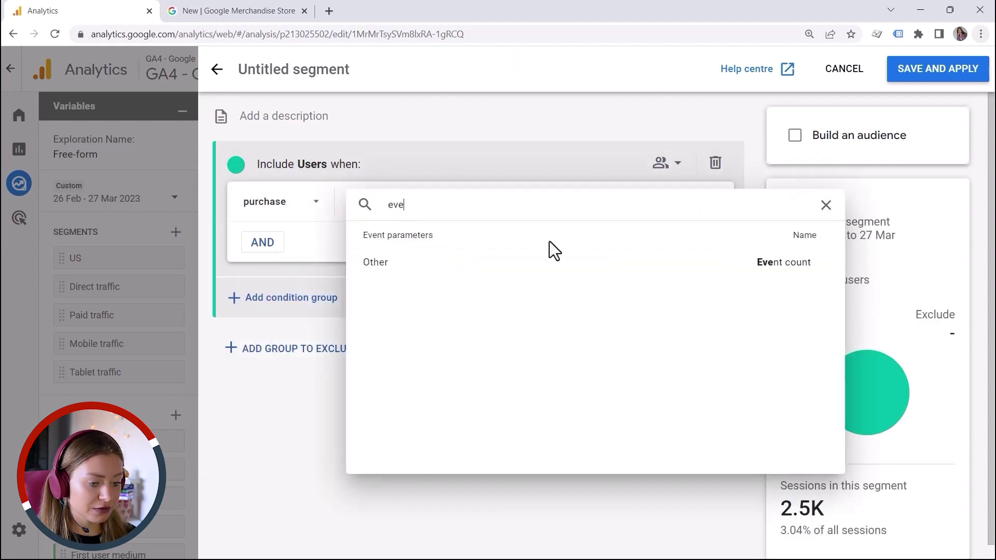
left_click(546, 262)
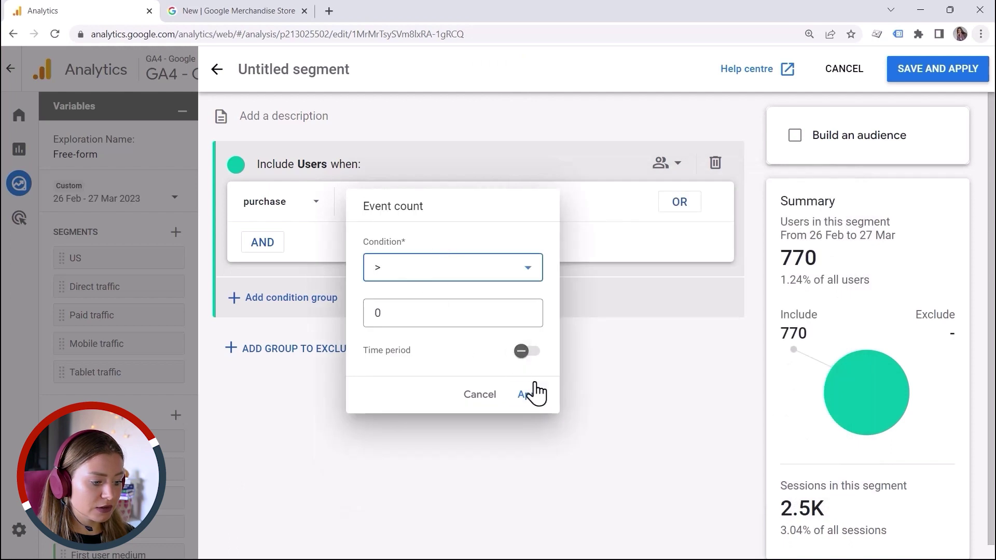
left_click(537, 397)
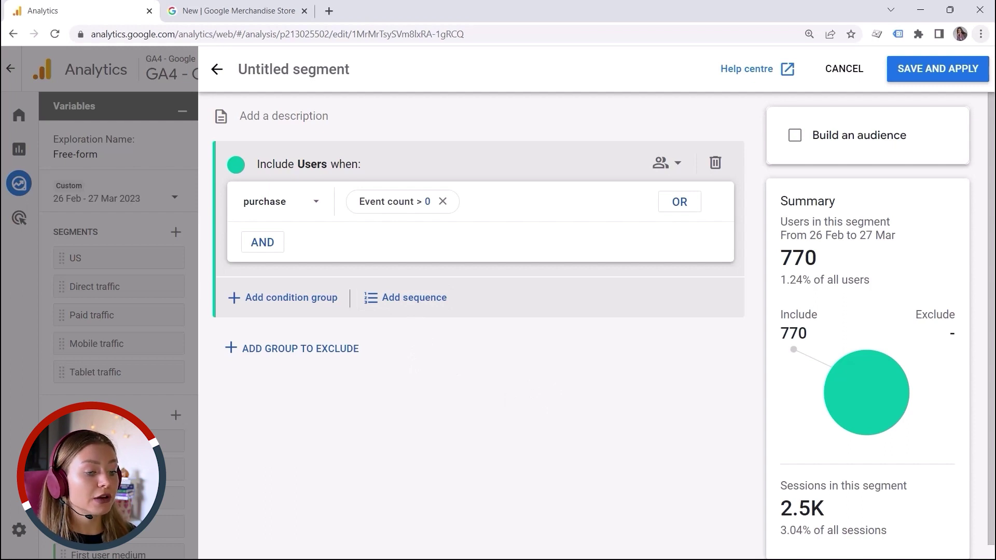
Step: Replace the purchase condition group with a new condition group based on the view_item event
left_click(715, 163)
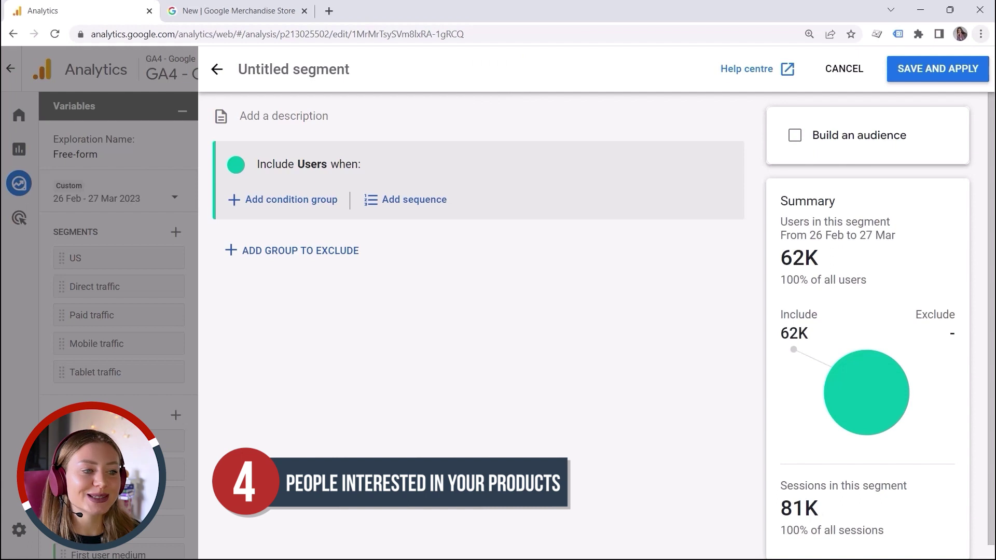
left_click(262, 207)
left_click(280, 210)
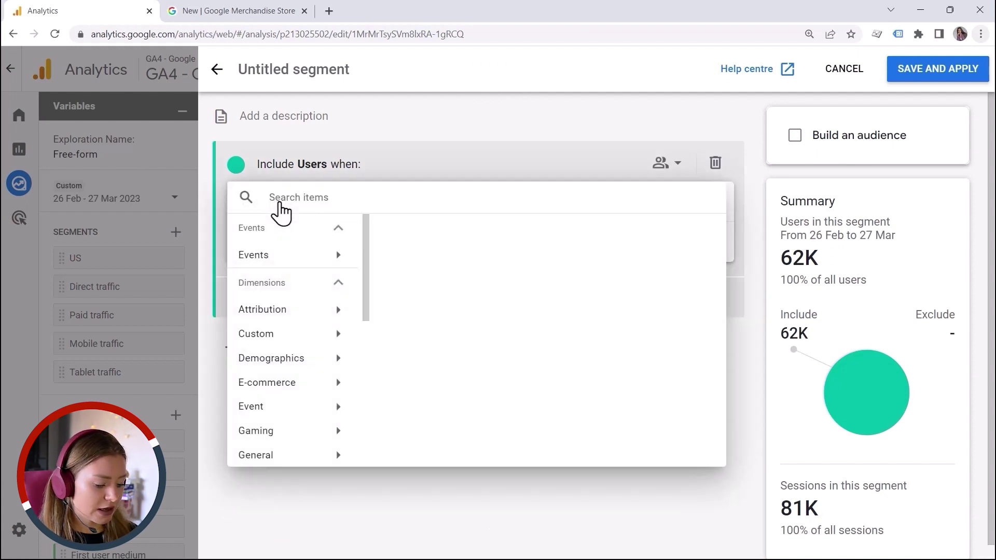
type("view")
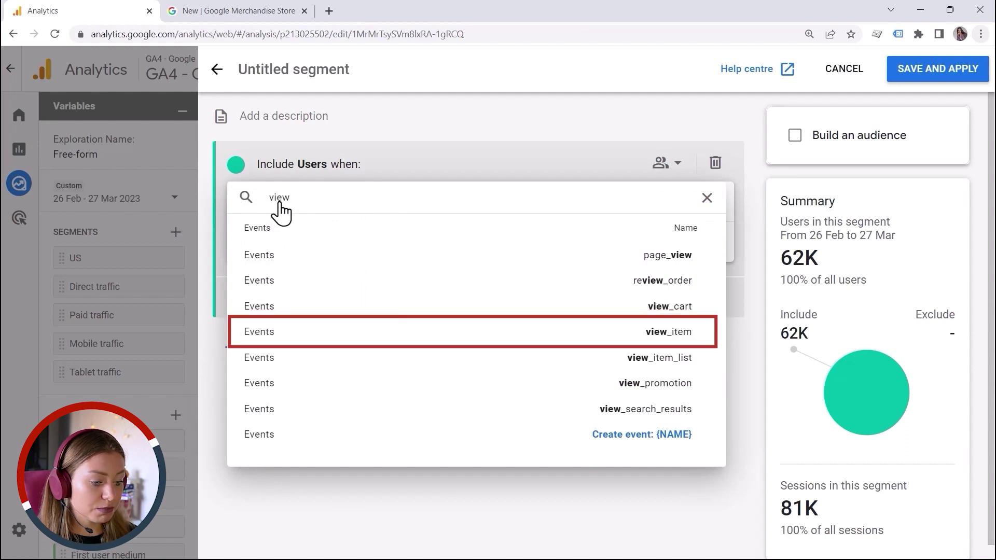
left_click(550, 337)
Step: Add an Event count parameter to the view_item condition and set it to greater than 3
left_click(407, 212)
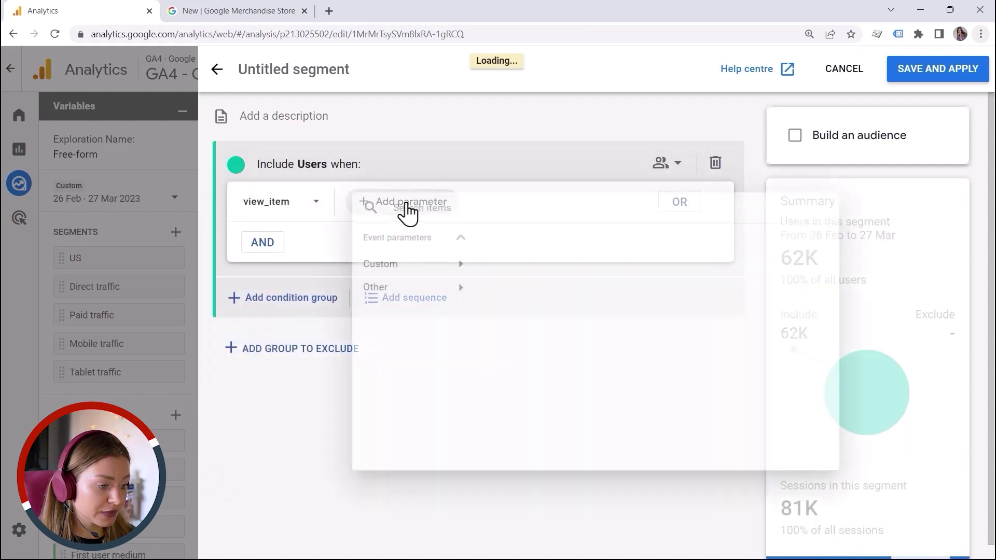
type("eve")
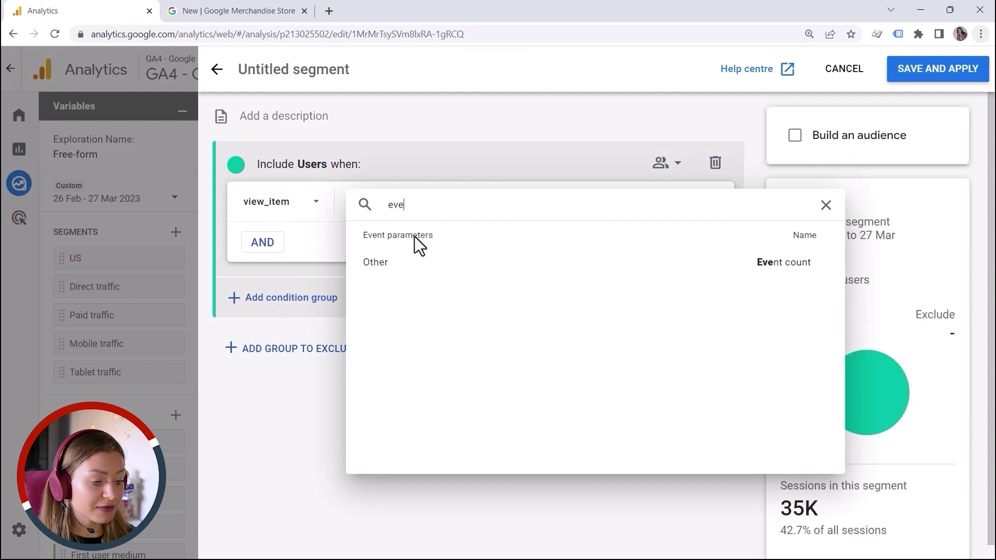
left_click(430, 263)
left_click(416, 313)
key("BackSpace")
type("3")
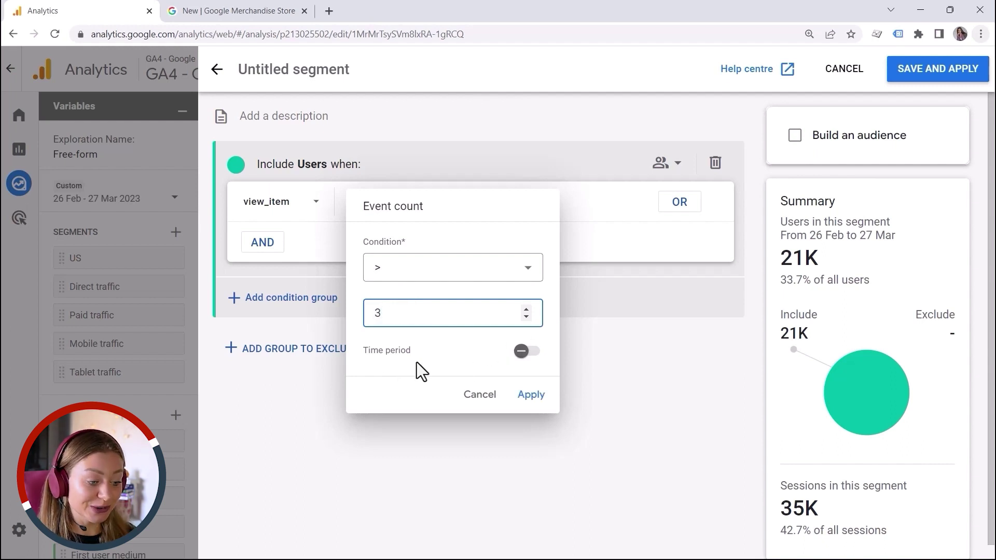
Step: Limit the view_item event count to the most recent time period of 7 days and apply the parameter
left_click(521, 358)
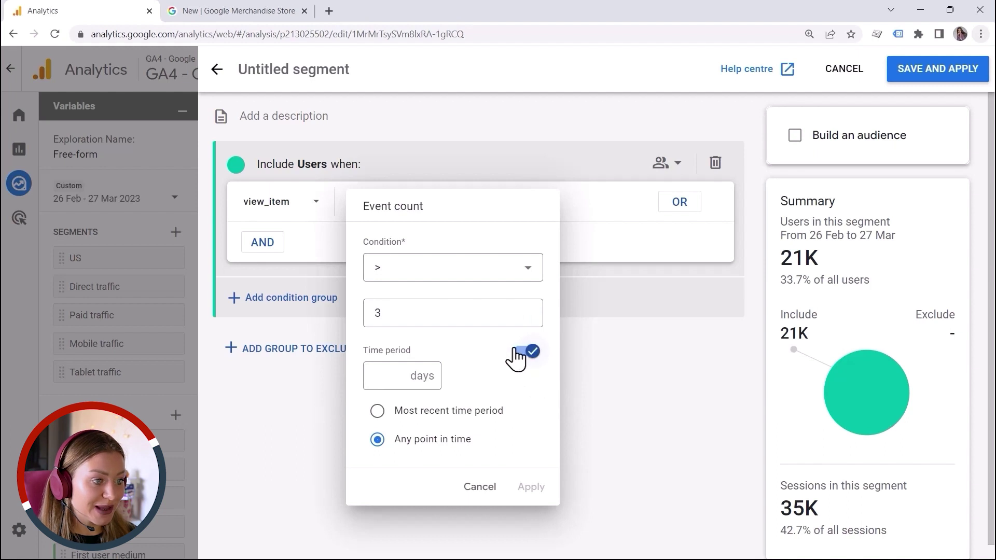
left_click(382, 412)
left_click(397, 386)
type("1")
key("BackSpace")
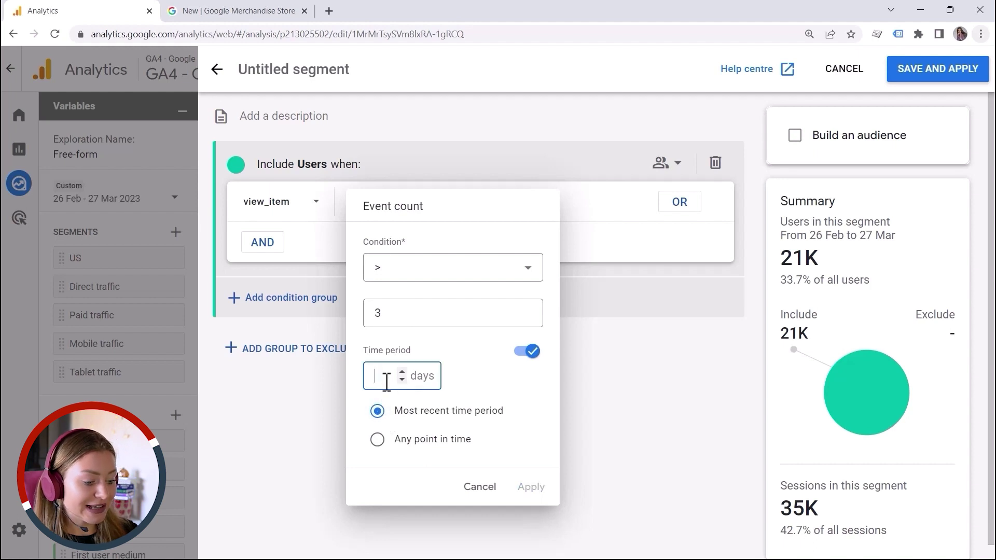
type("7")
left_click(541, 488)
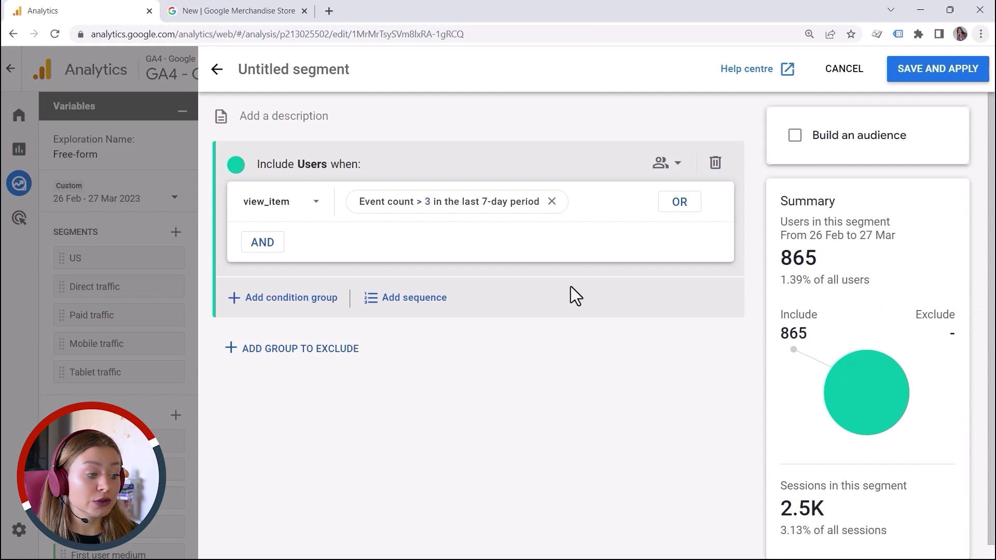
Step: Replace the view_item condition group with a new condition group based on the add_to_cart event
left_click(714, 164)
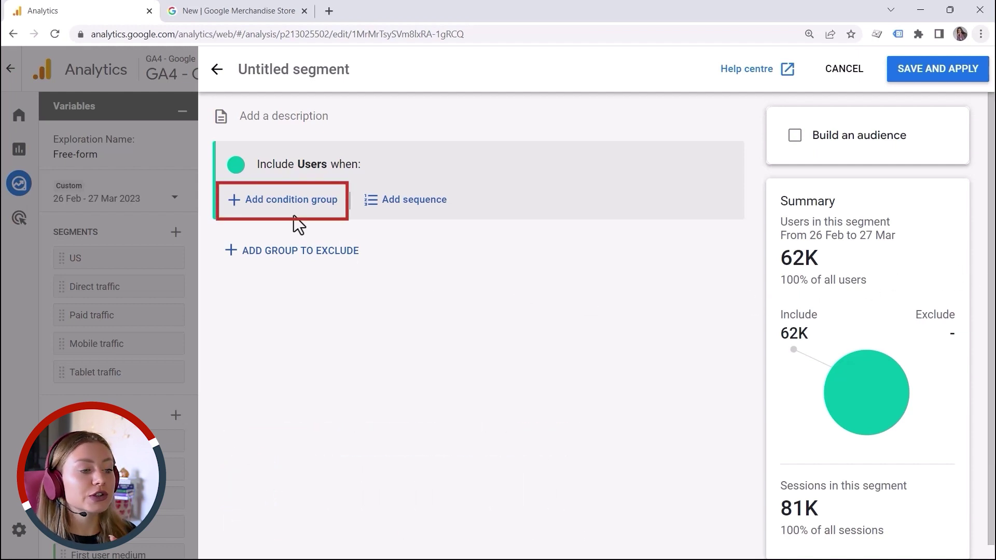
left_click(285, 203)
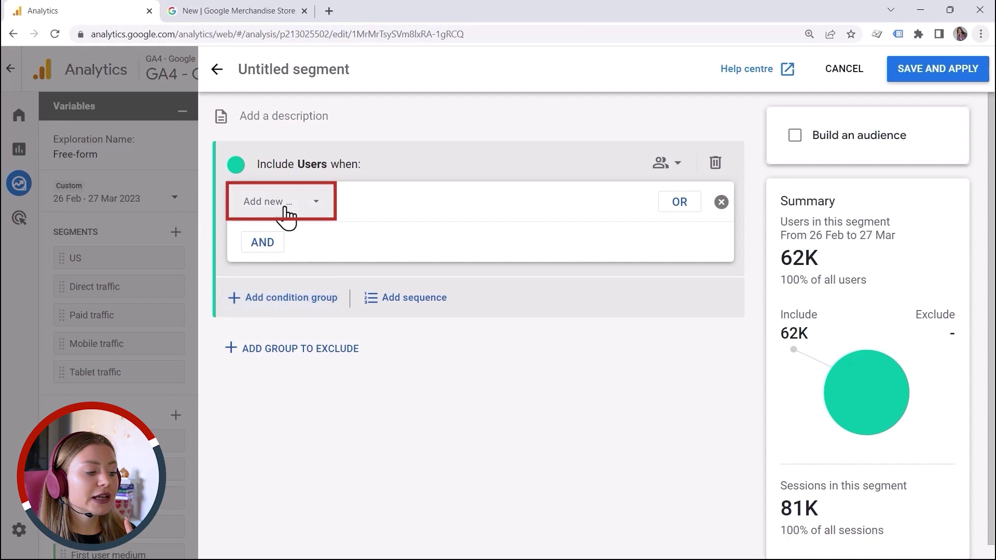
left_click(287, 203)
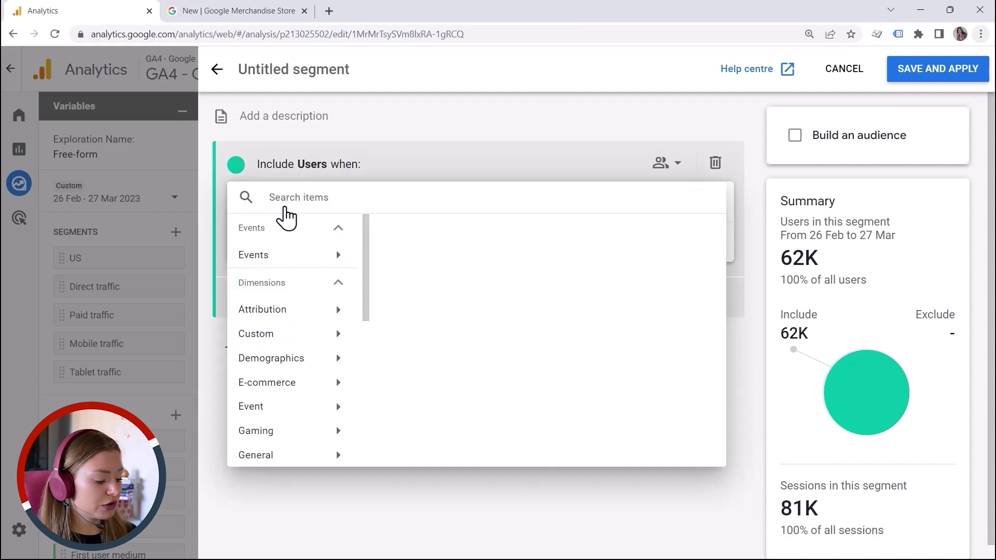
type("add")
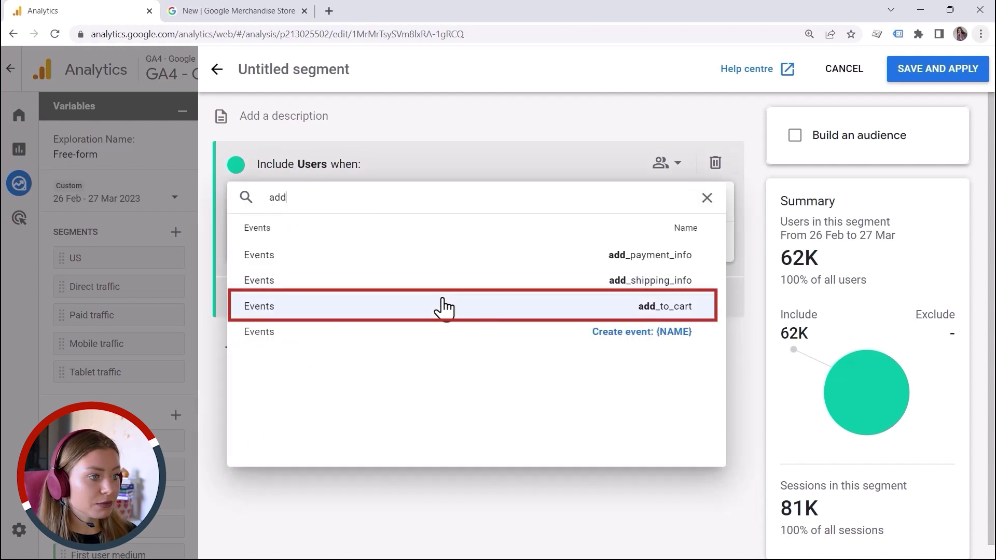
left_click(444, 307)
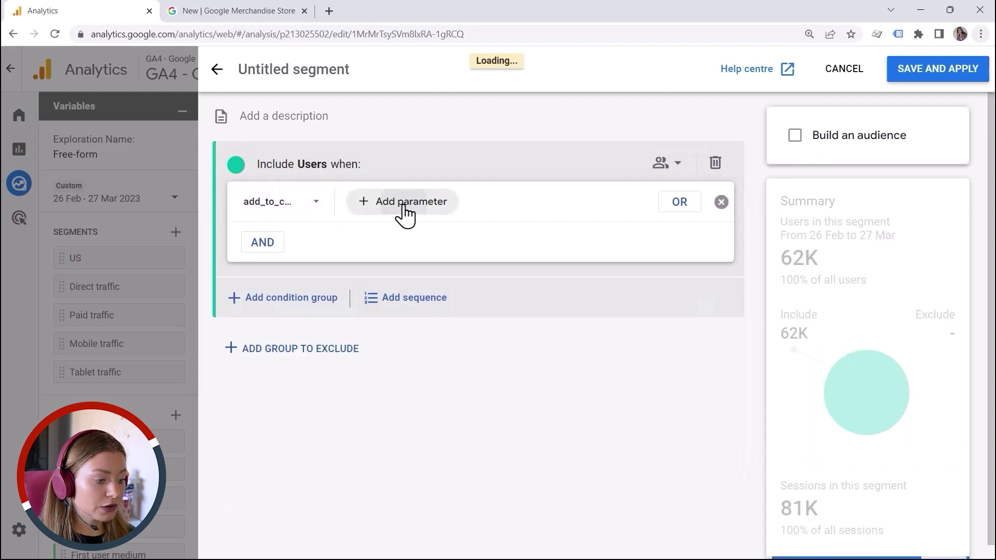
Step: Require an add_to_cart Event count greater than 0 within the most recent time period of 7 days
left_click(401, 203)
type("eve")
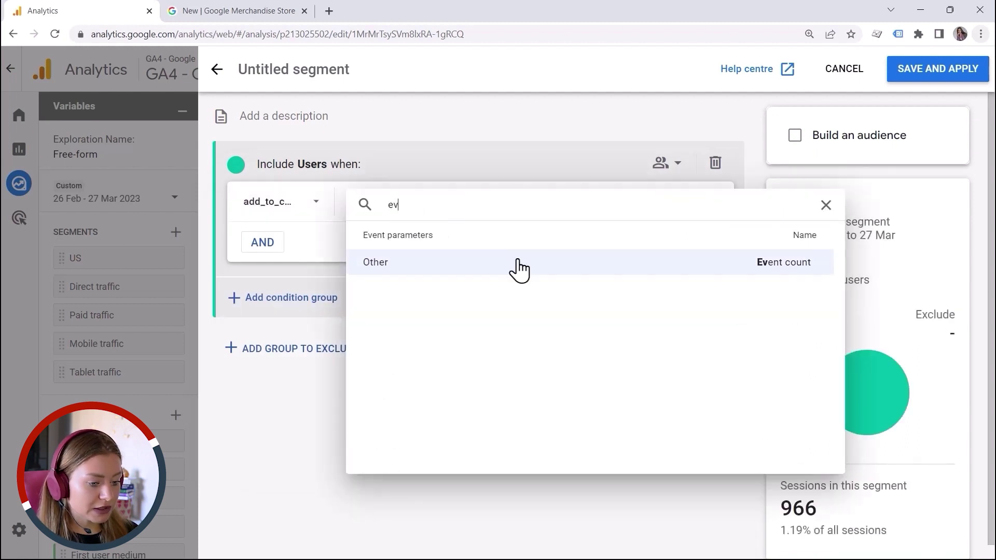
left_click(516, 268)
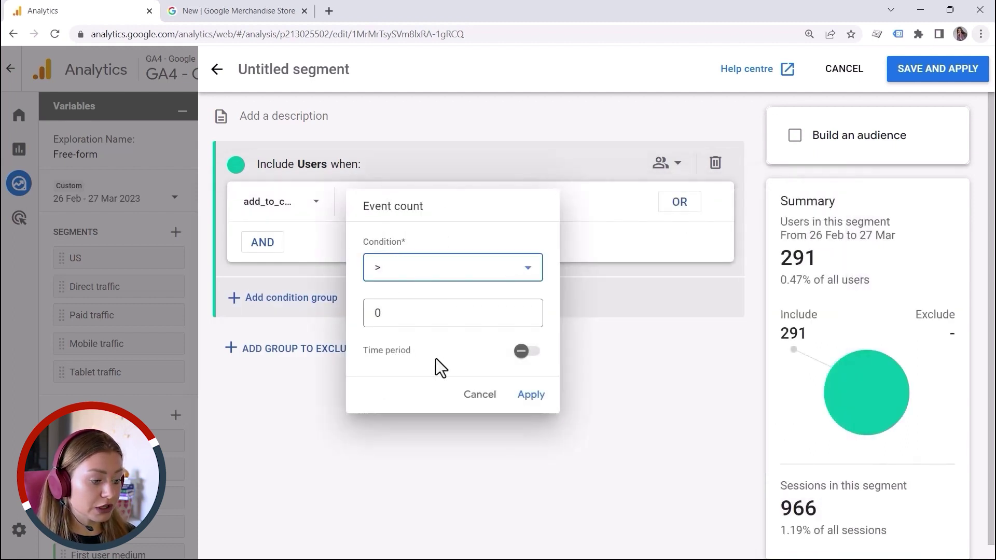
left_click(521, 351)
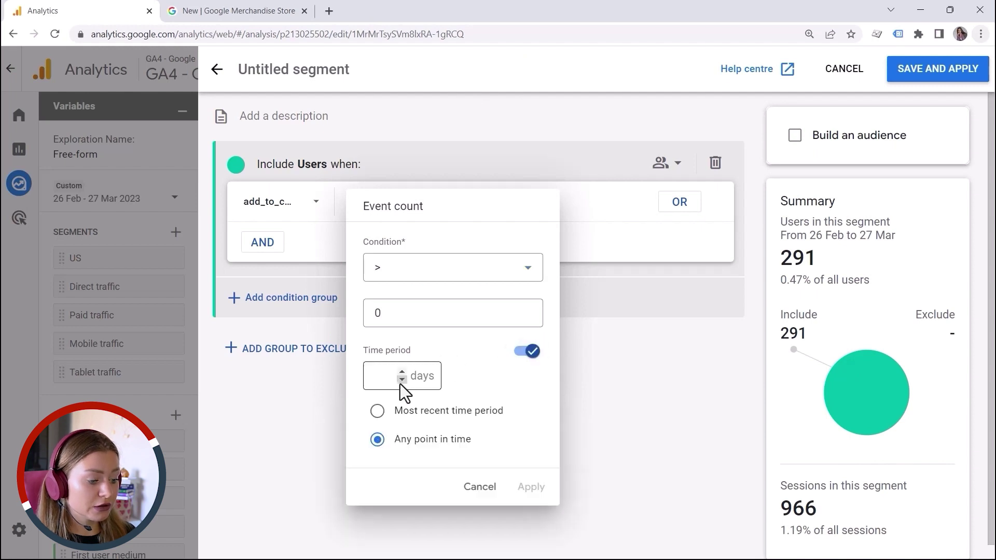
left_click(377, 411)
left_click(394, 377)
type("7")
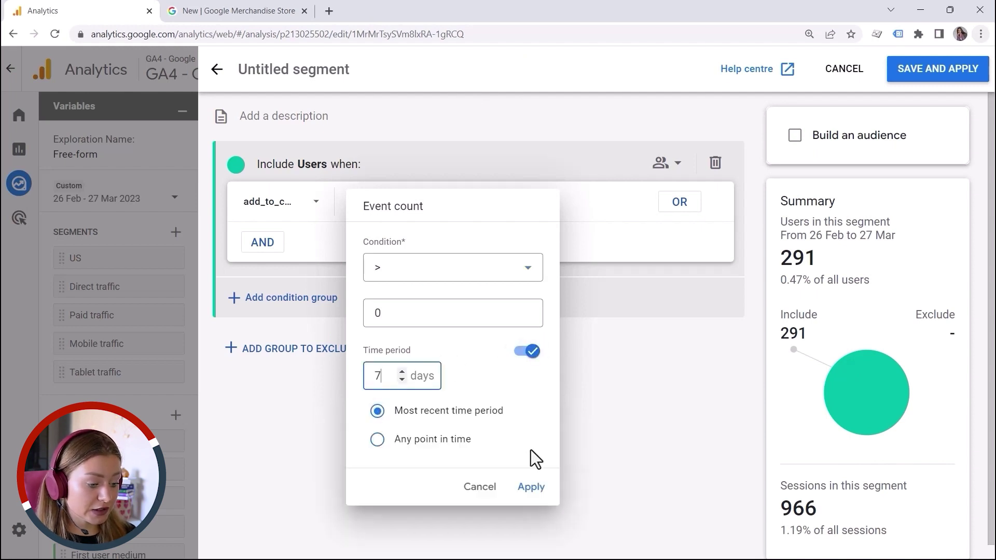
left_click(538, 495)
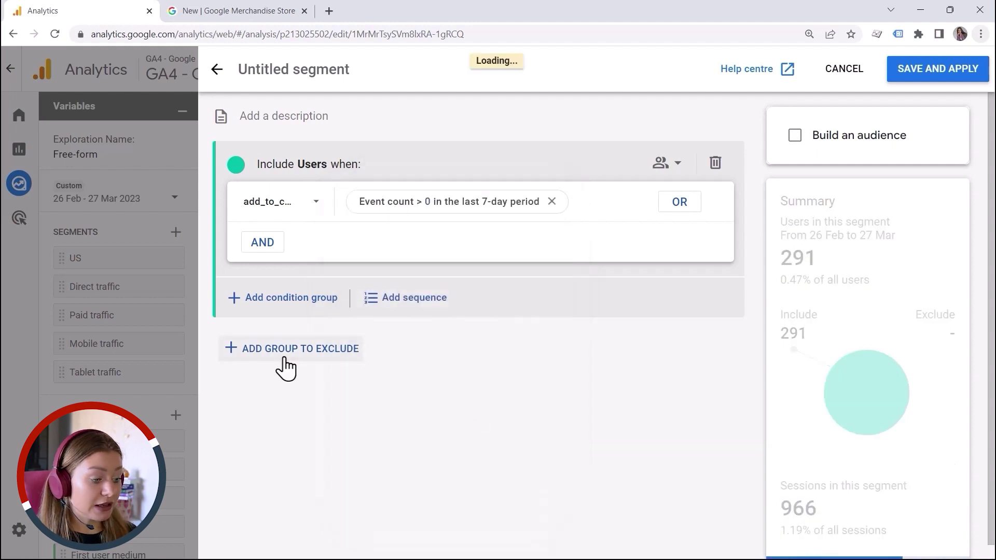
Step: Add an exclusion group to the segment based on the purchase event
left_click(280, 358)
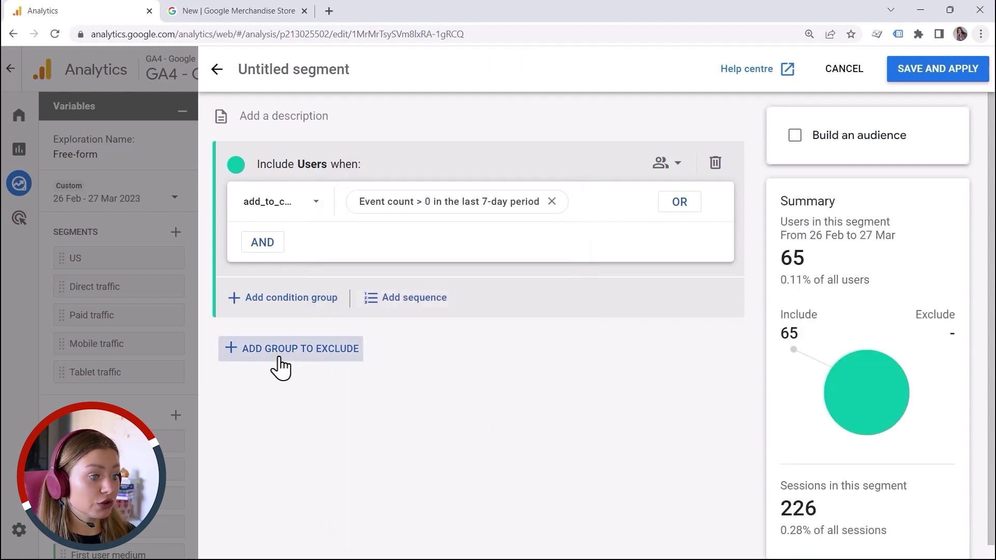
left_click(280, 400)
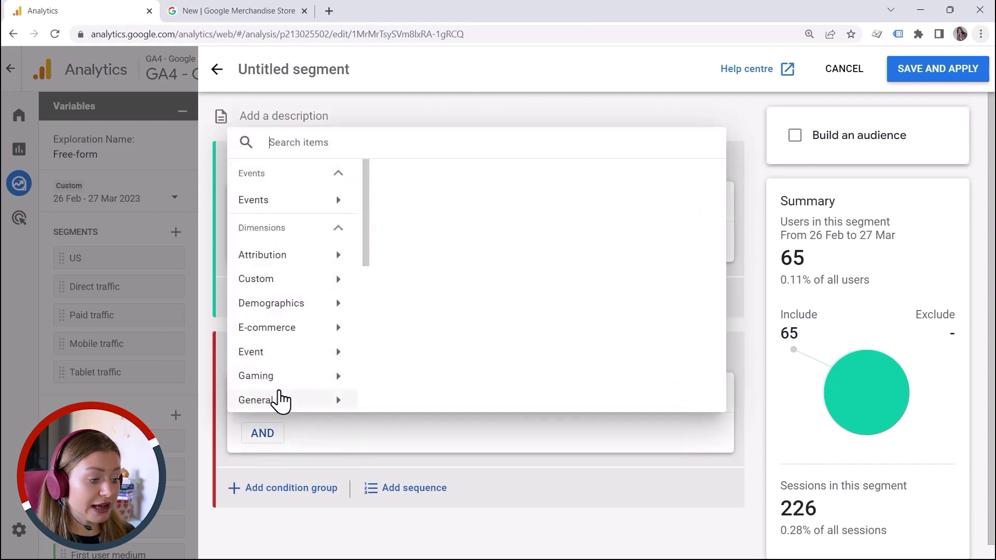
type("pur")
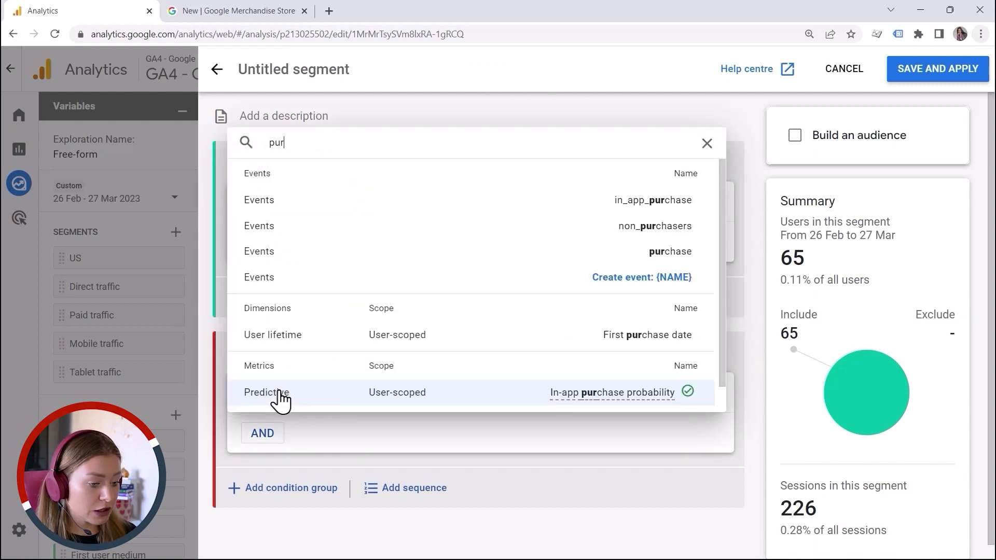
left_click(407, 256)
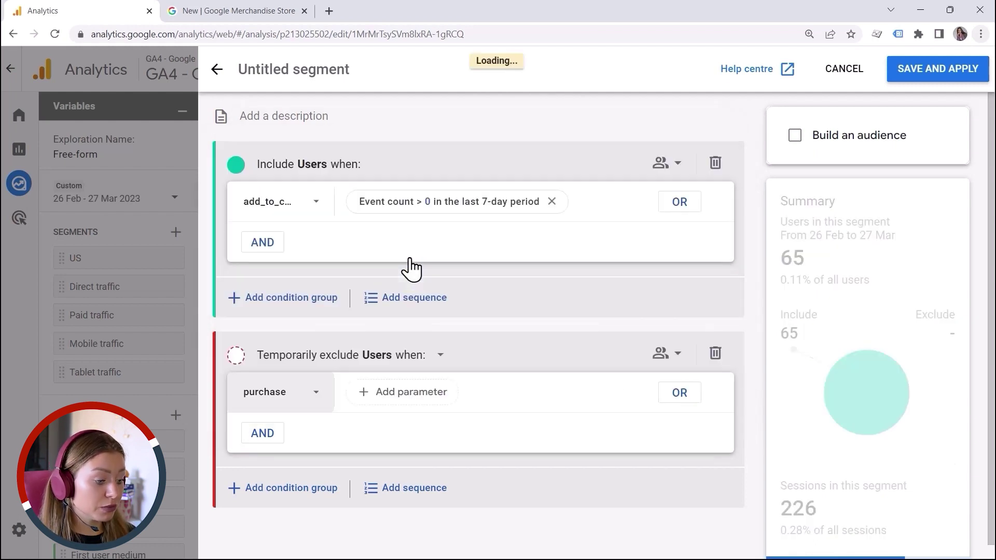
Step: Set the excluded purchase condition to Event count greater than 0 within the most recent time period of 7 days
left_click(400, 399)
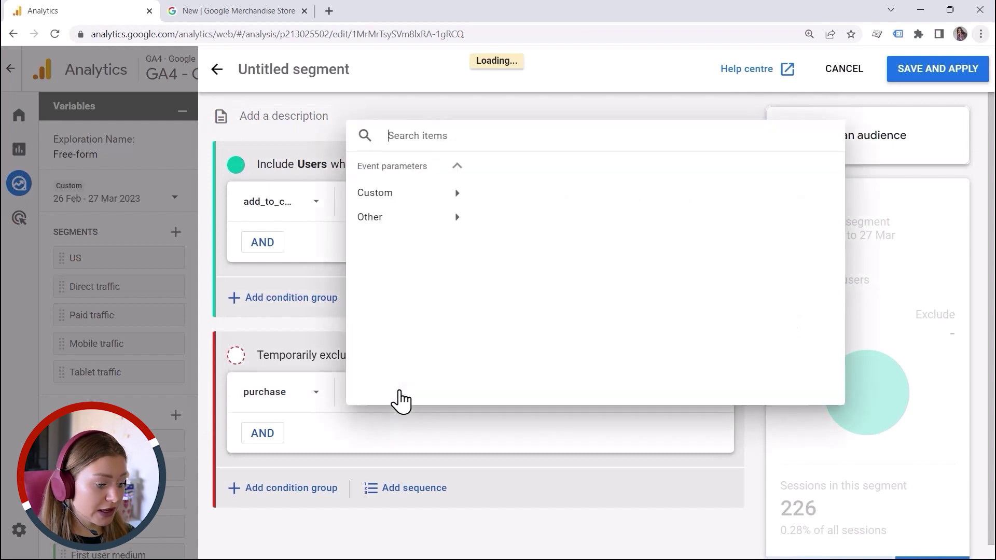
type("eve")
left_click(527, 201)
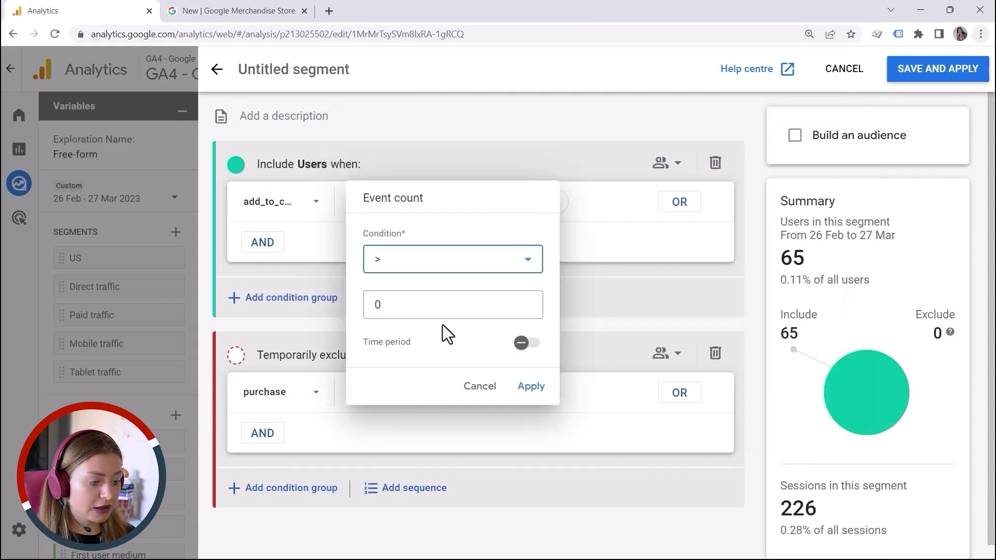
left_click(525, 344)
left_click(397, 310)
left_click(397, 281)
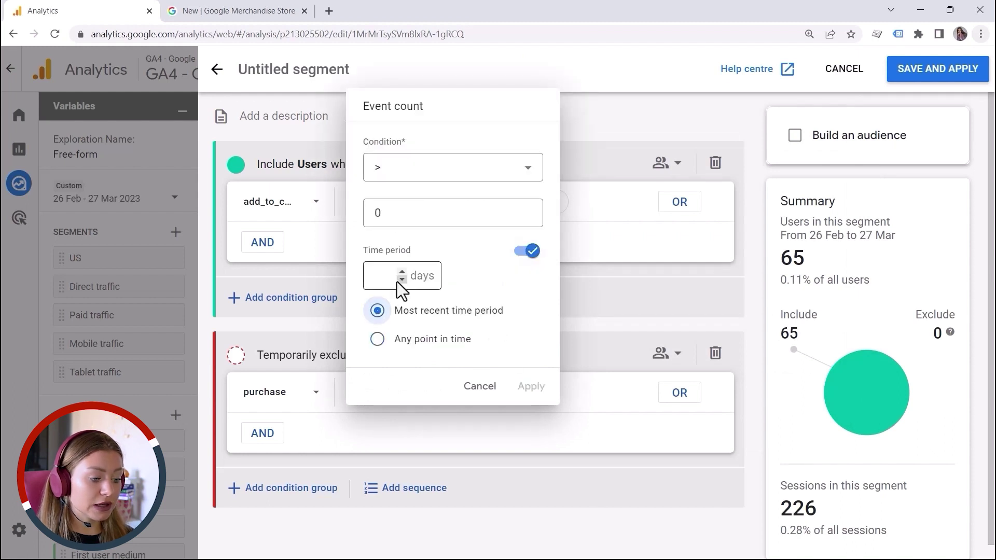
type("1")
key("BackSpace")
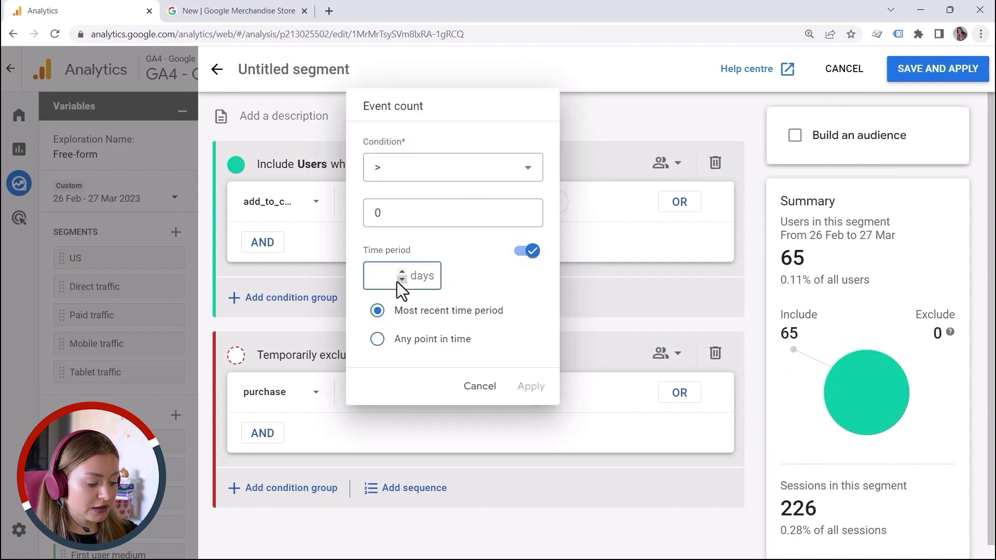
type("7")
left_click(530, 388)
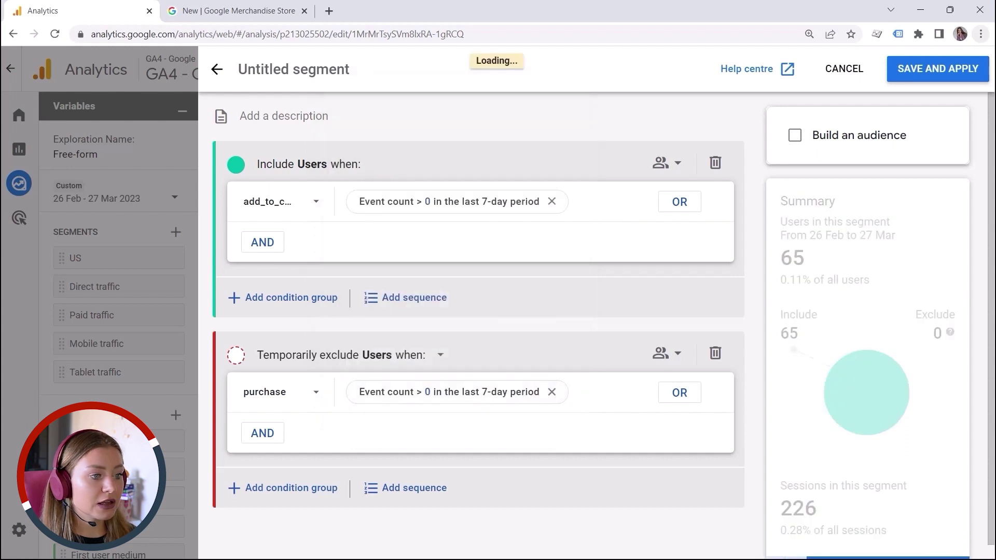
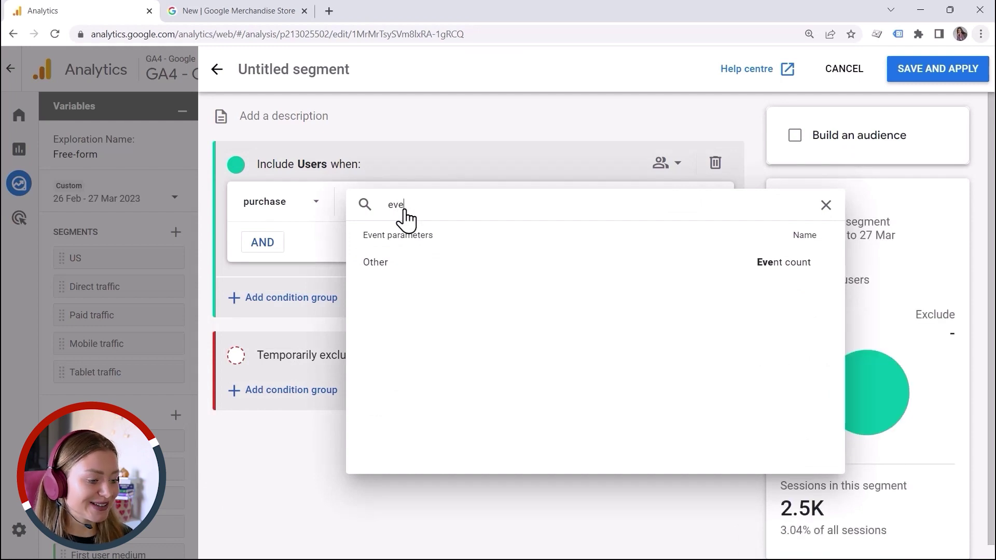
Step: Require a purchase Event count greater than 0, with no time period restriction
type("nt")
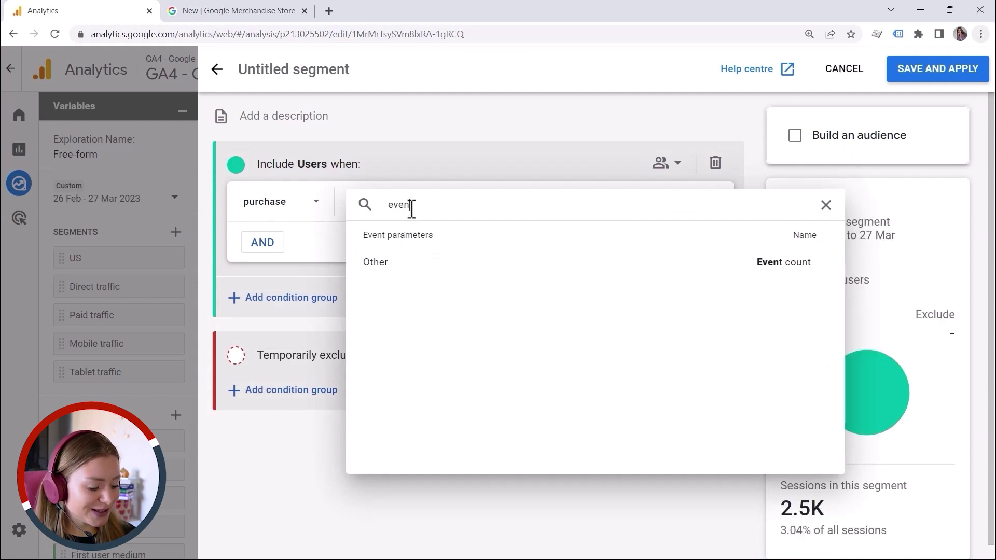
left_click(468, 262)
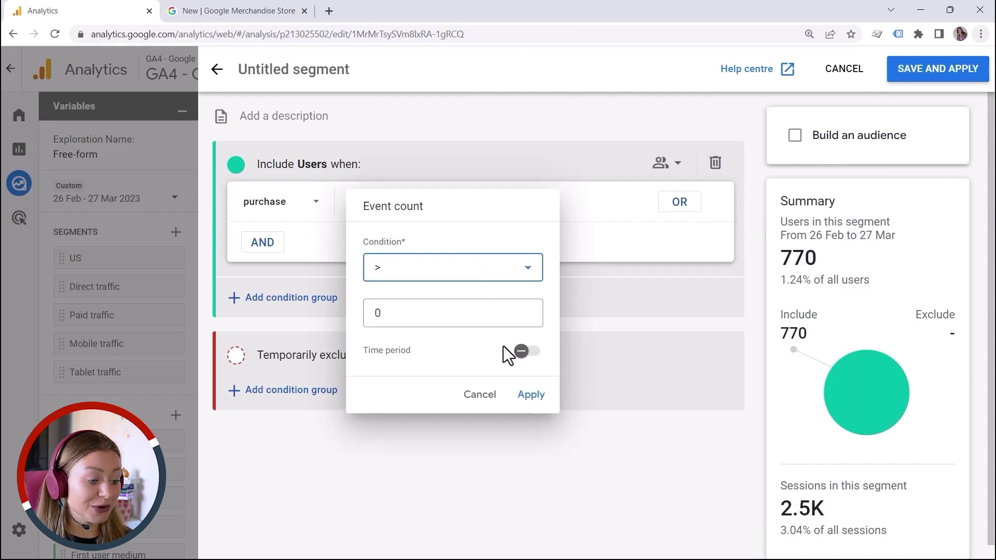
left_click(534, 395)
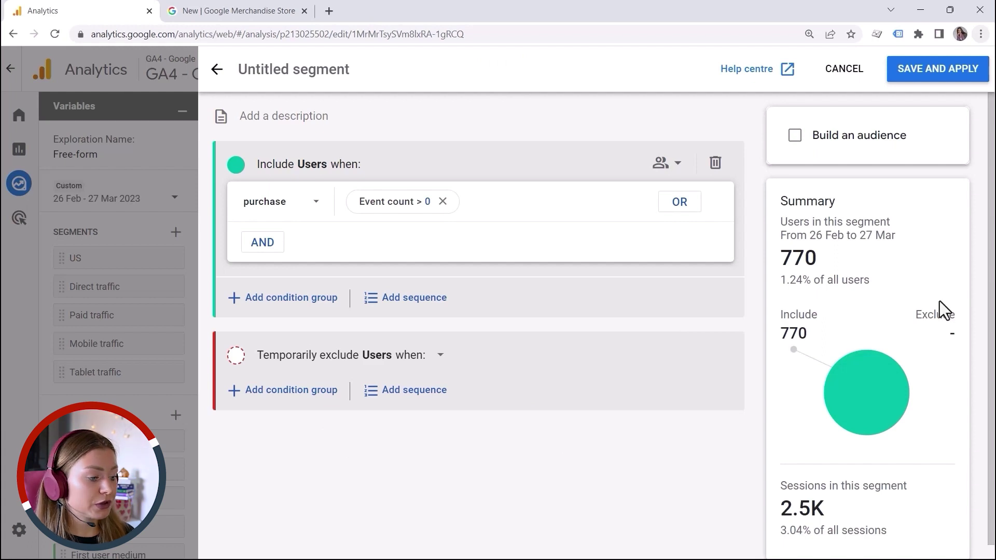
Step: Add an exclusion condition group to the segment based on the session_start event
left_click(257, 394)
left_click(270, 398)
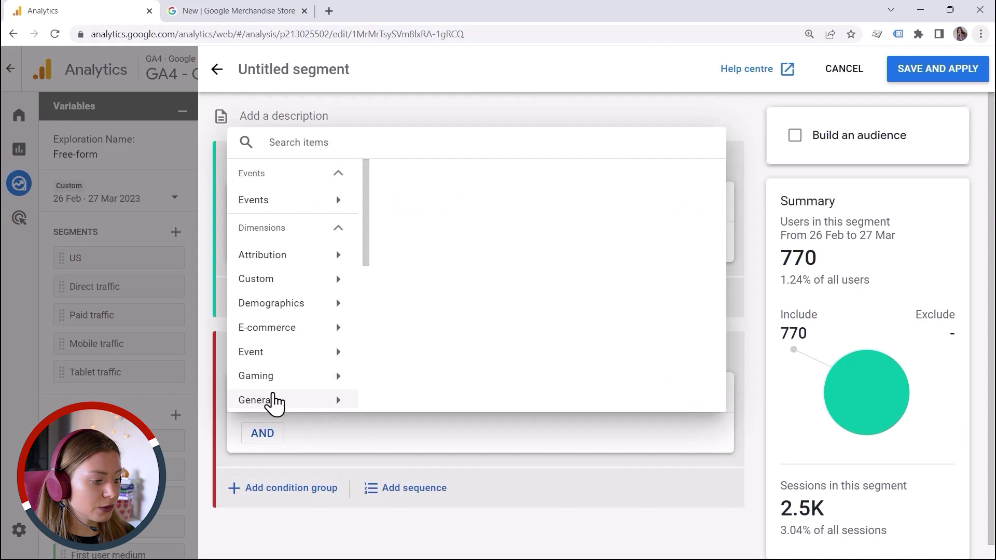
type("se")
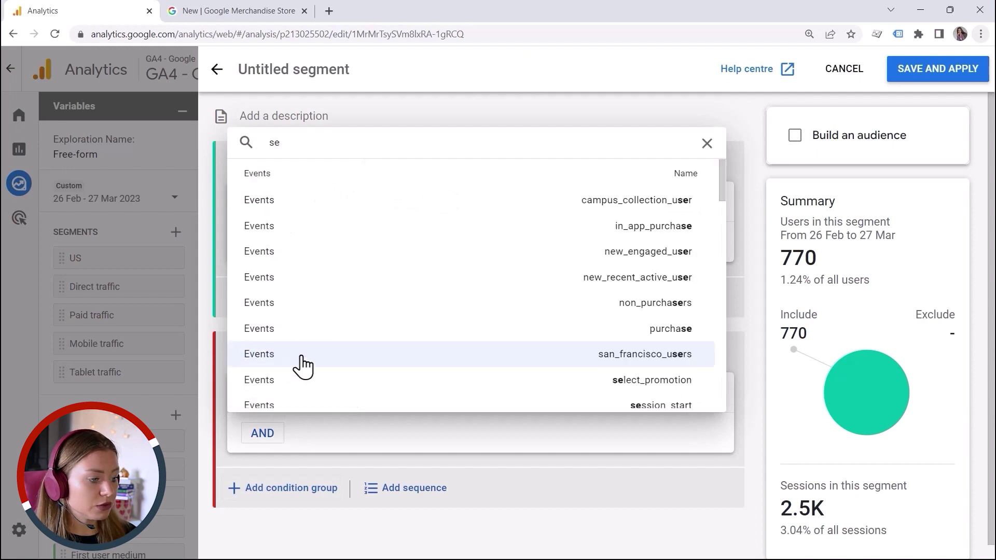
type("ss")
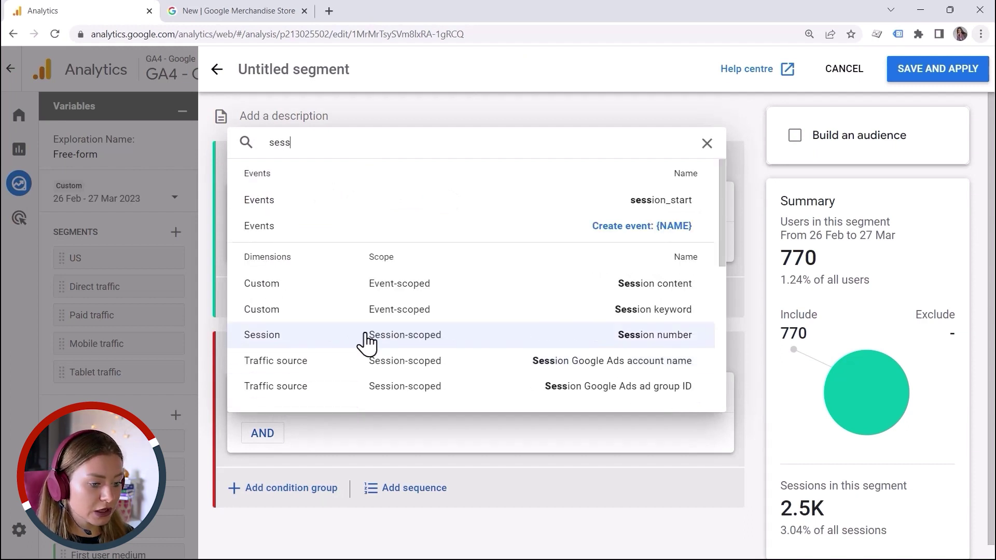
left_click(399, 205)
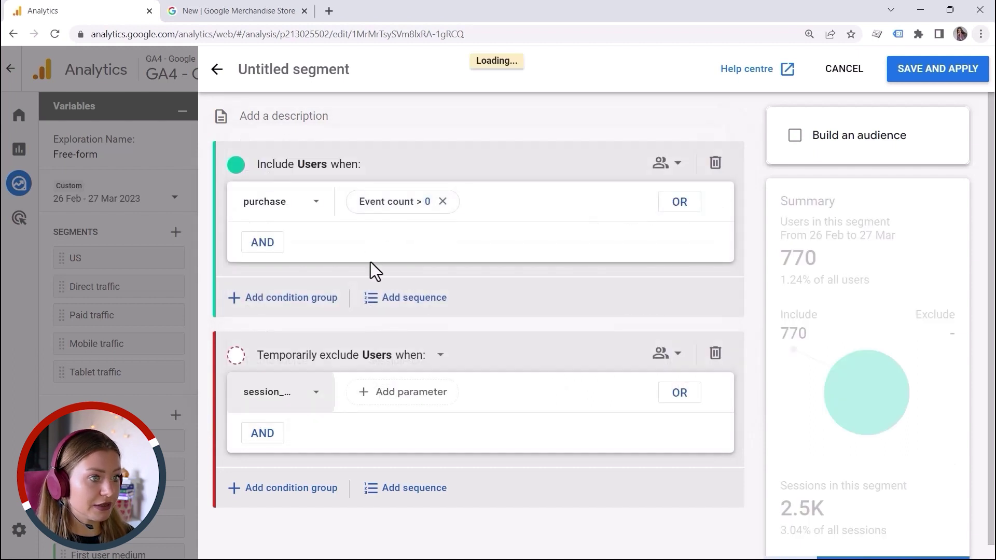
Step: Set the excluded session_start condition to Event count greater than 0 within the most recent time period of 7 days
left_click(408, 397)
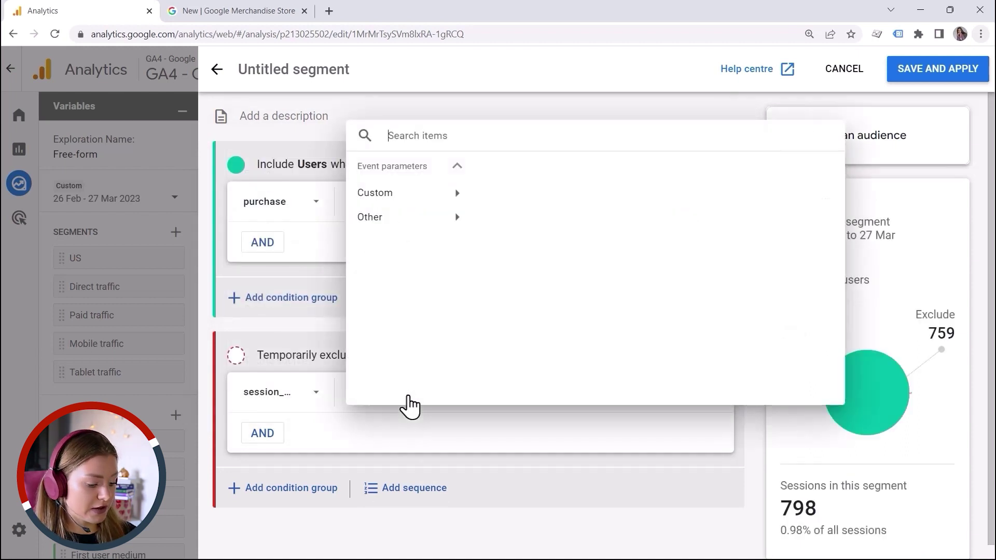
type("ev")
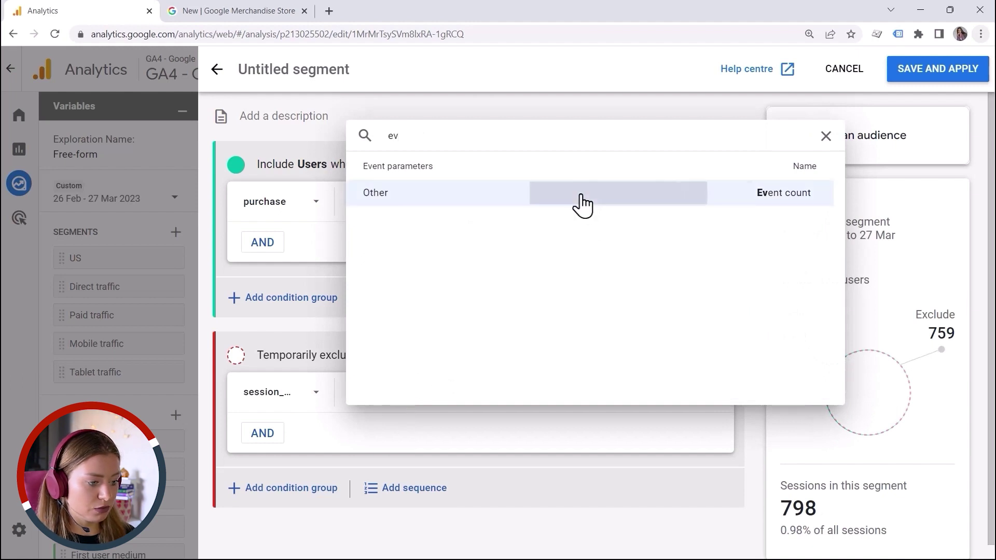
left_click(582, 197)
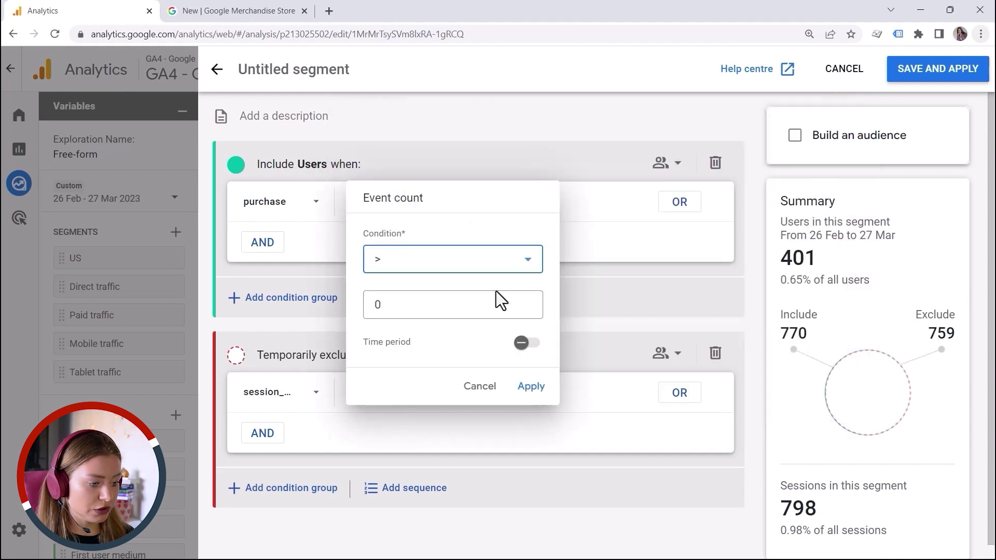
left_click(524, 343)
left_click(397, 311)
left_click(397, 279)
type("7")
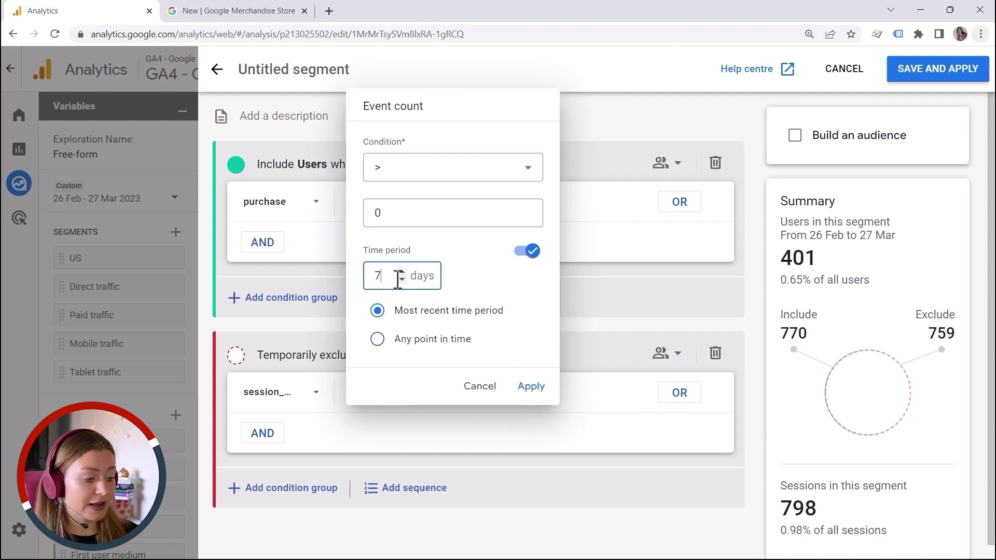
left_click(526, 387)
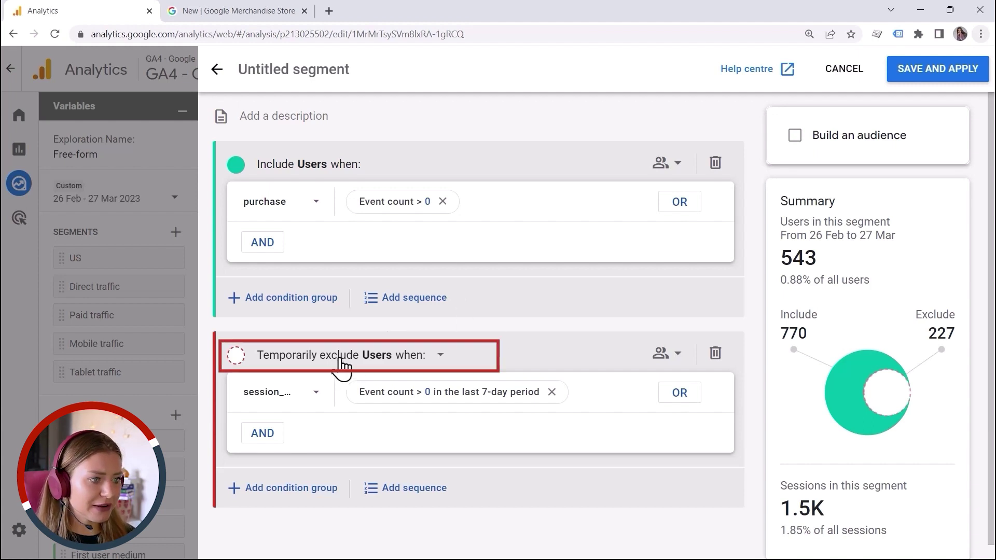
Step: Examine the temporary and permanent options for excluding users from the segment
scroll(312, 350, "down", 1)
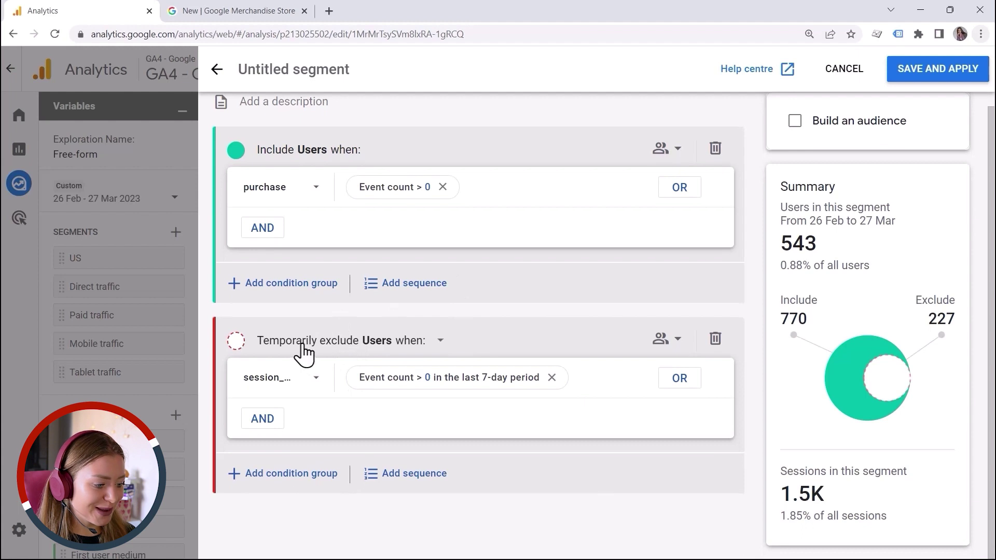
left_click(350, 346)
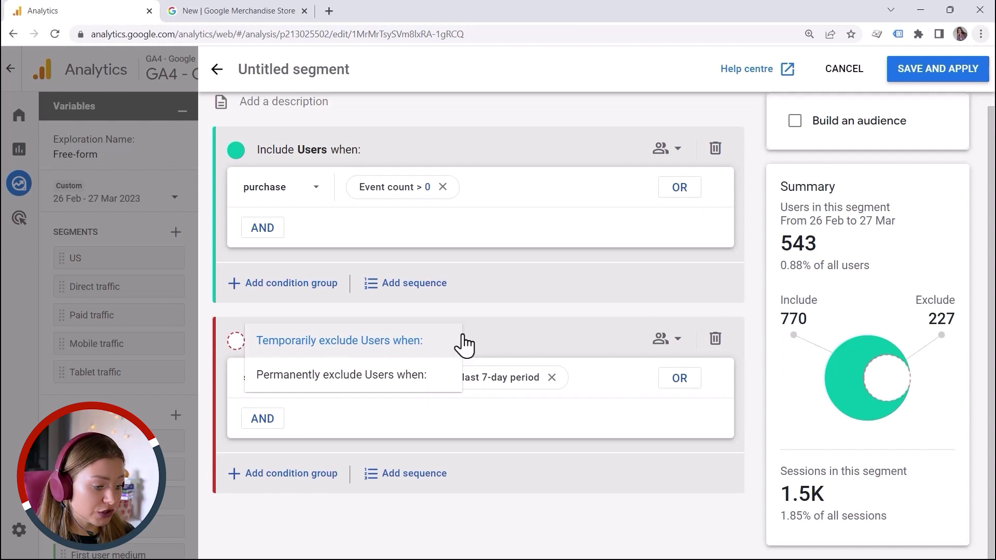
left_click(484, 313)
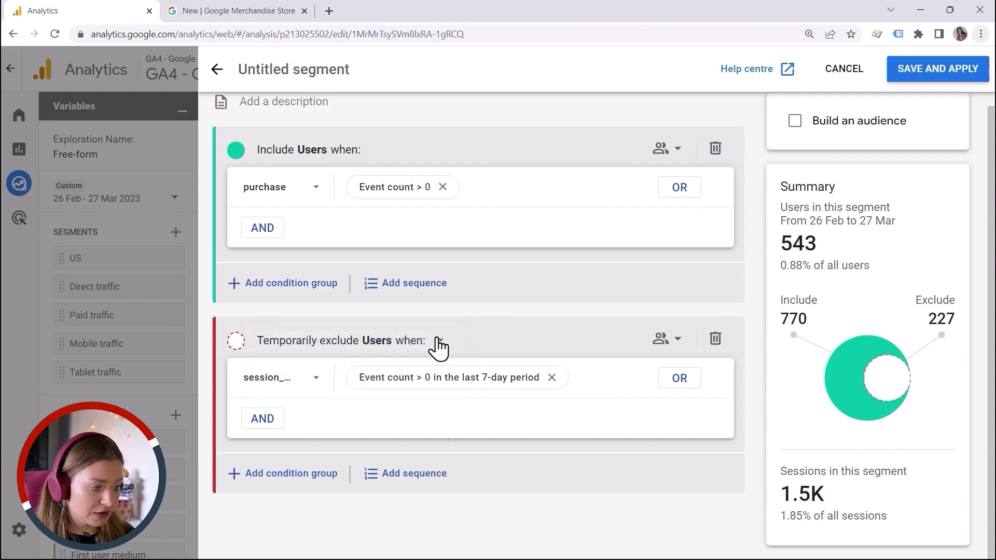
scroll(575, 363, "up", 1)
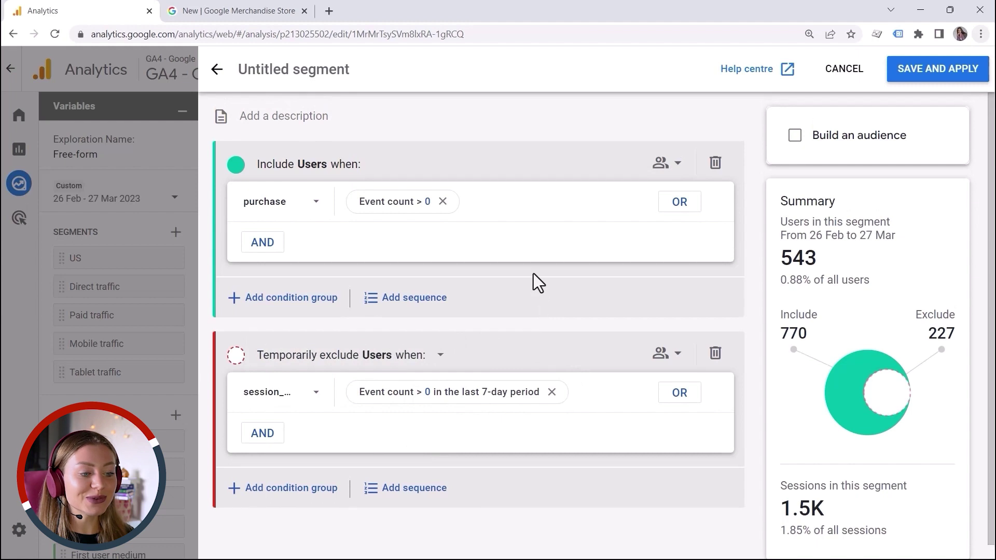
Step: Replace the purchase and session_start condition groups with a single include group based on the view_item event
left_click(715, 163)
left_click(716, 256)
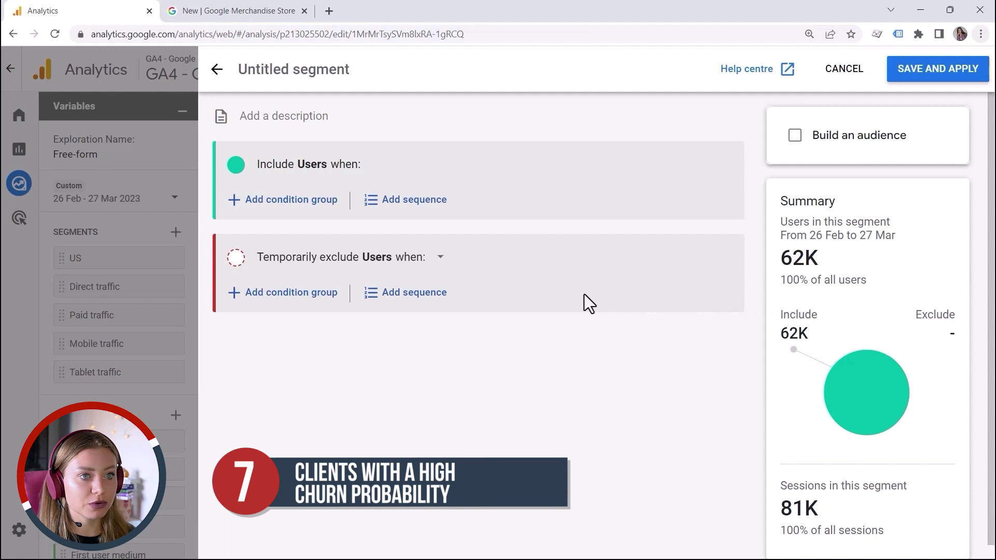
left_click(290, 213)
left_click(288, 214)
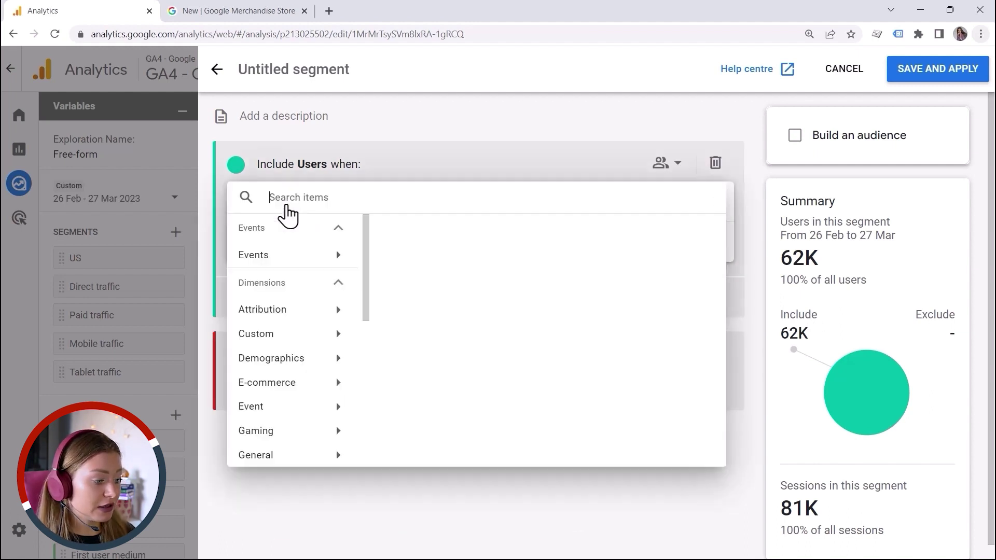
type("view")
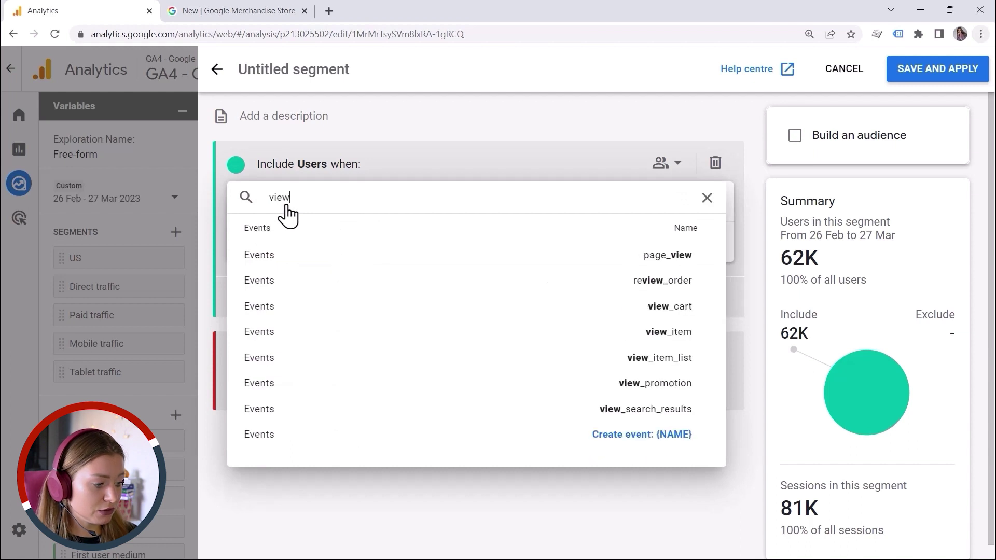
left_click(473, 332)
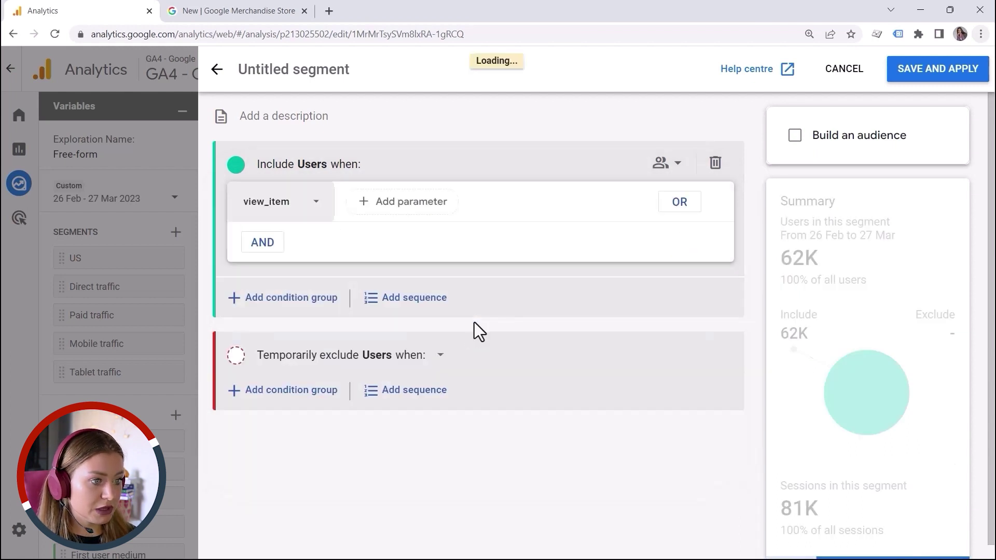
Step: Require a view_item Event count greater than 0 within the most recent time period of 7 days
left_click(399, 223)
type("ev")
left_click(478, 263)
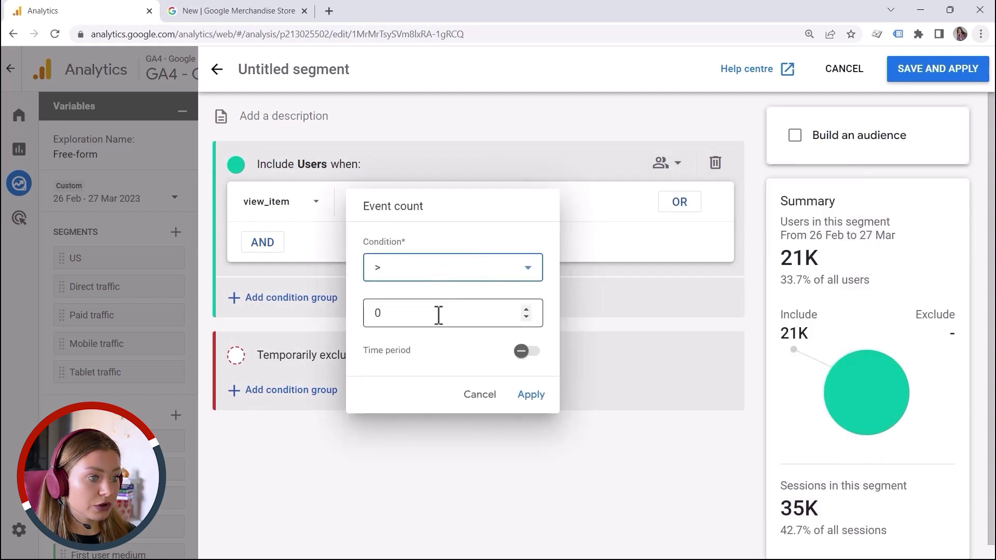
left_click(520, 352)
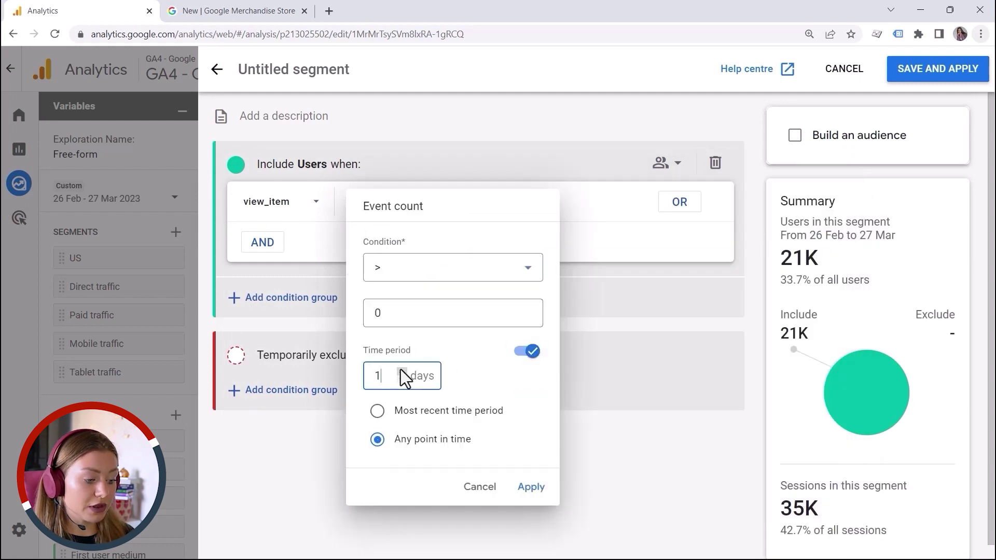
key("BackSpace")
type("7")
left_click(377, 413)
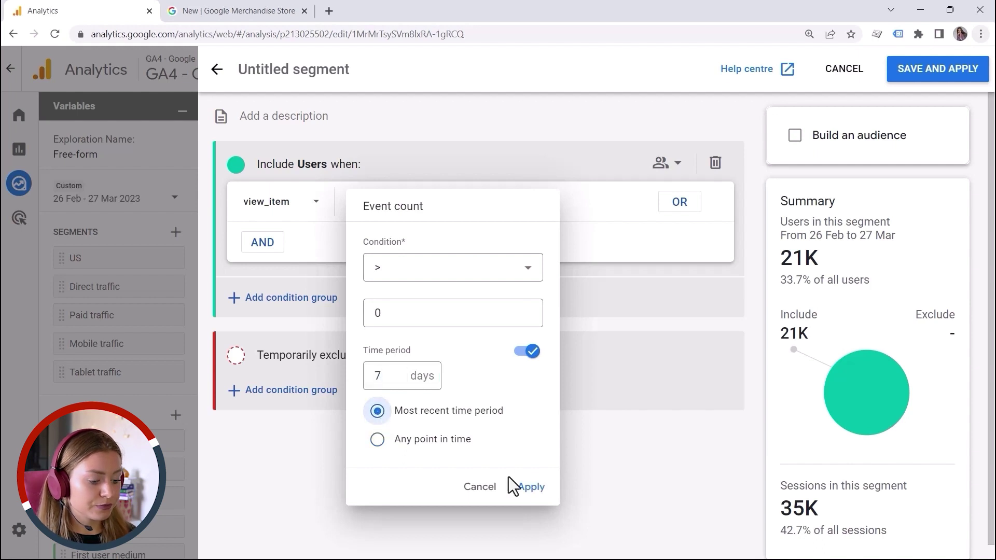
left_click(530, 486)
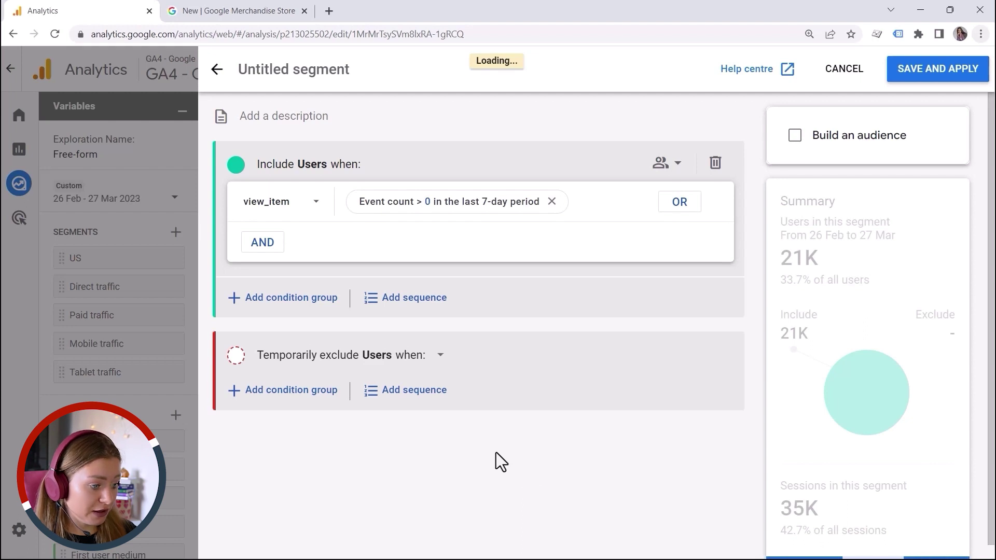
Step: Add an AND condition on churn probability for the users most likely to churn, the top 20%
left_click(270, 244)
left_click(278, 250)
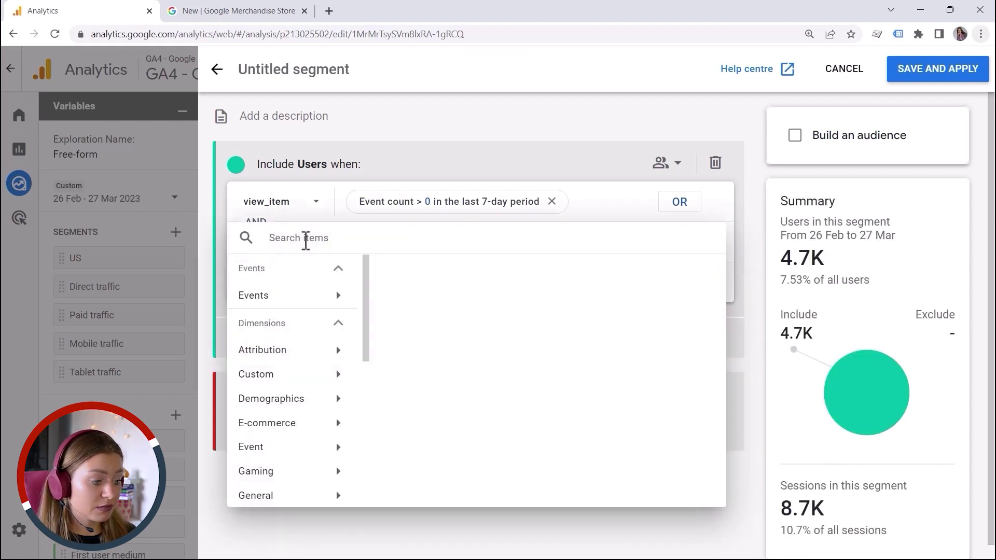
type("chu")
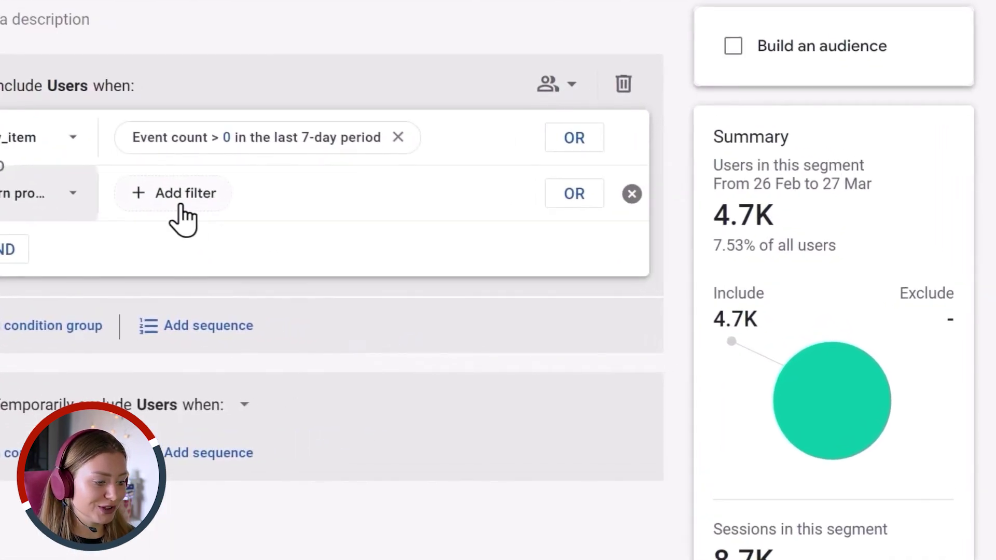
left_click(358, 234)
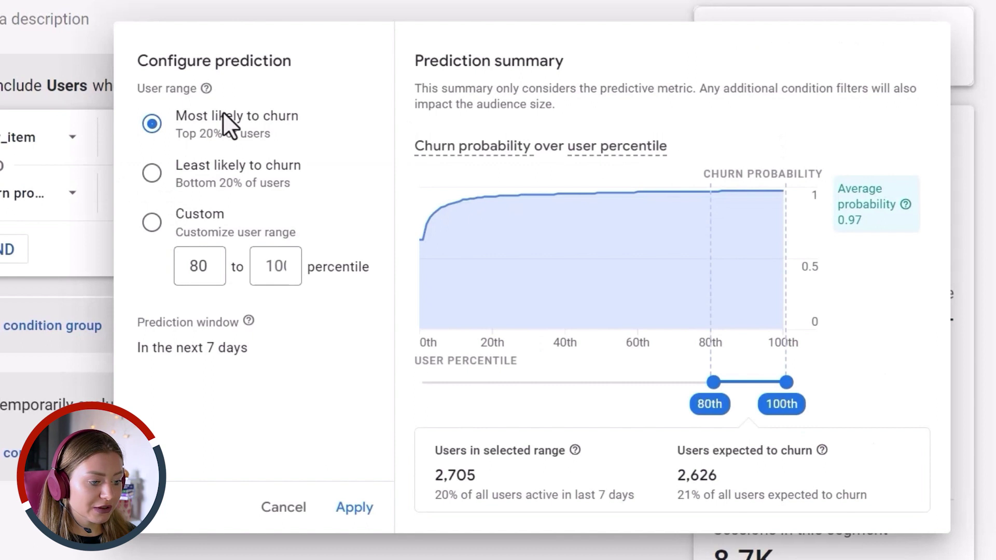
left_click(358, 508)
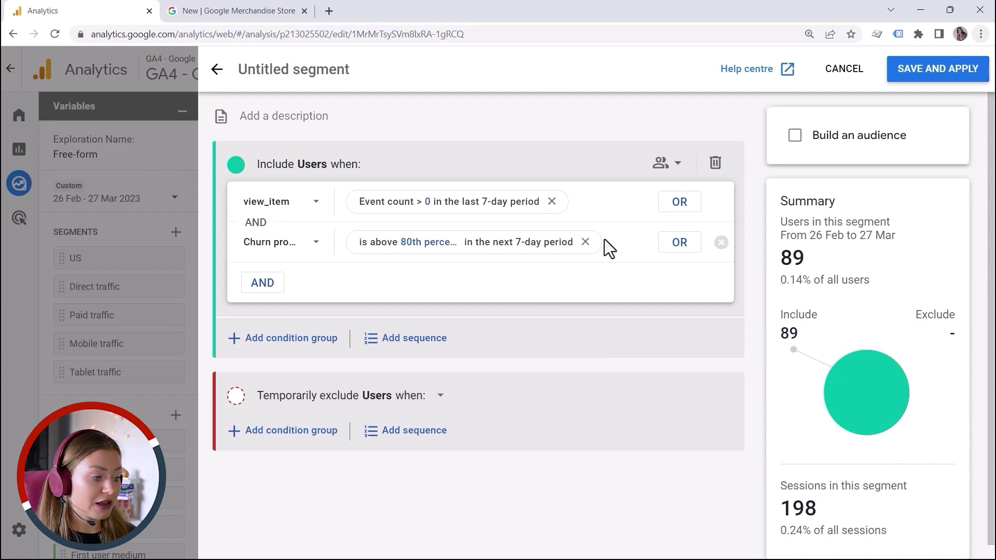
Step: Replace the view_item and churn probability condition group with a new include group based on the purchase event
left_click(715, 163)
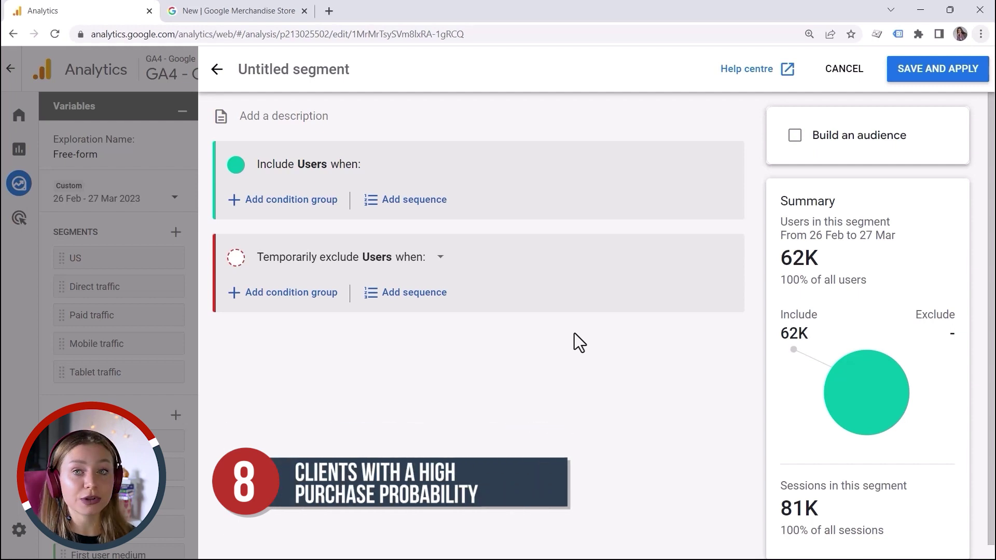
left_click(301, 201)
left_click(287, 214)
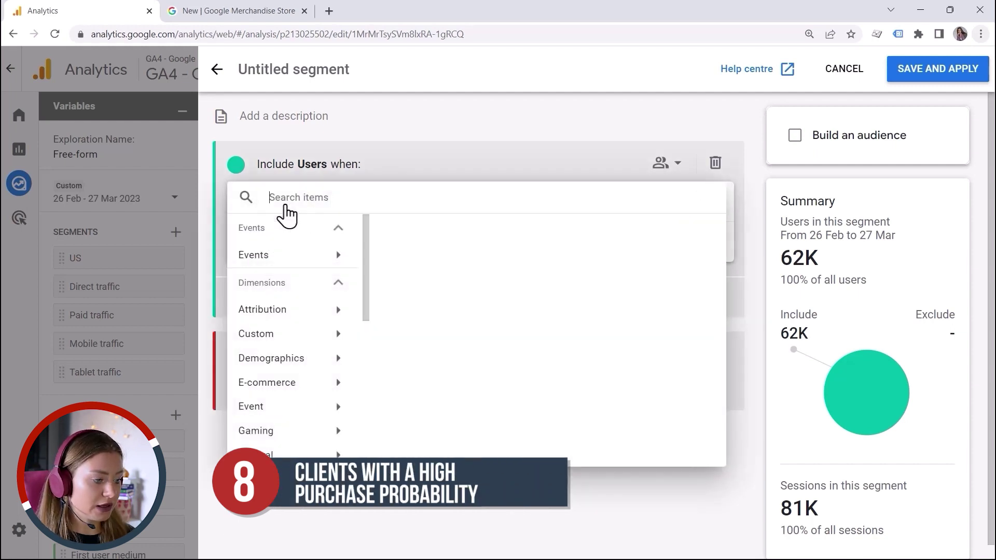
type("pu")
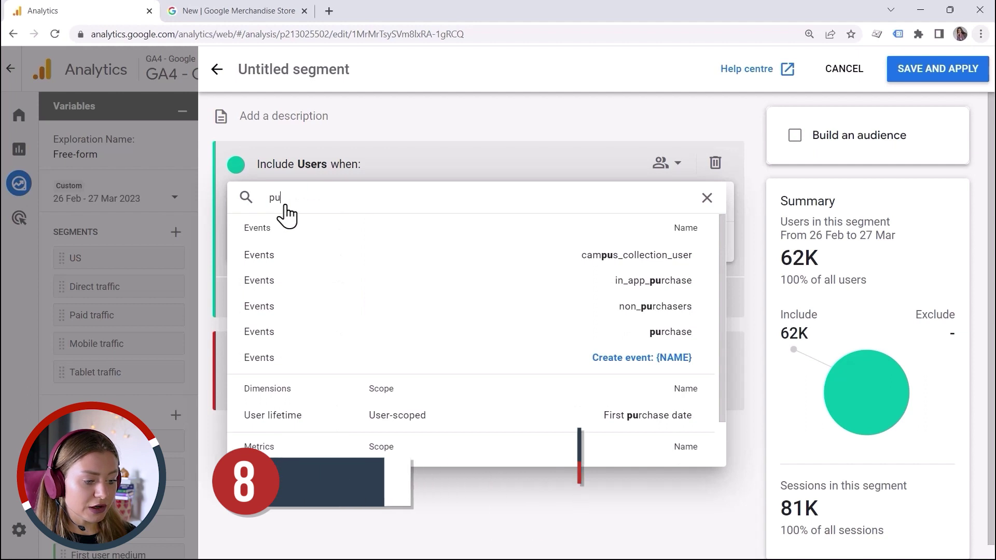
left_click(386, 333)
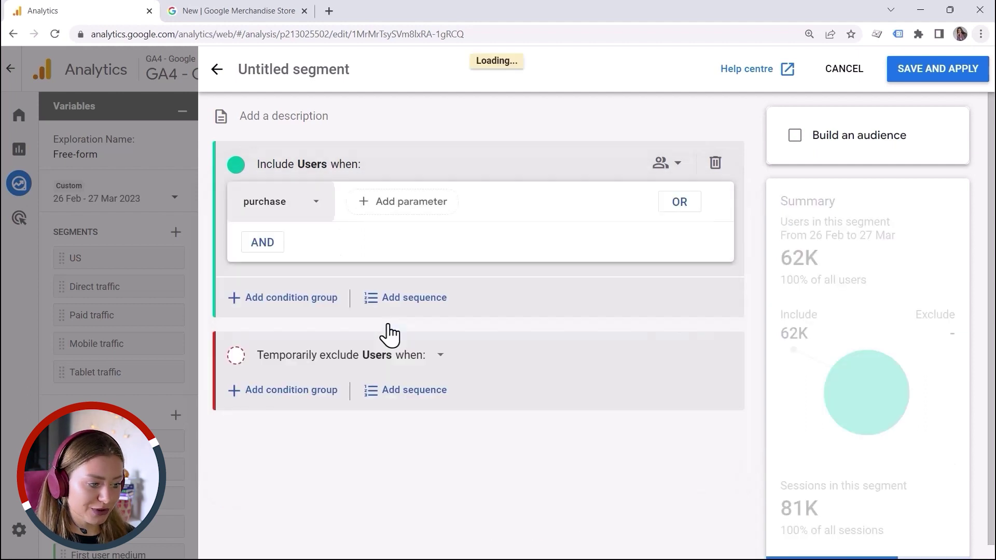
Step: Filter the purchase condition by Event count greater than 0, leaving the time period off
left_click(394, 204)
type("eve")
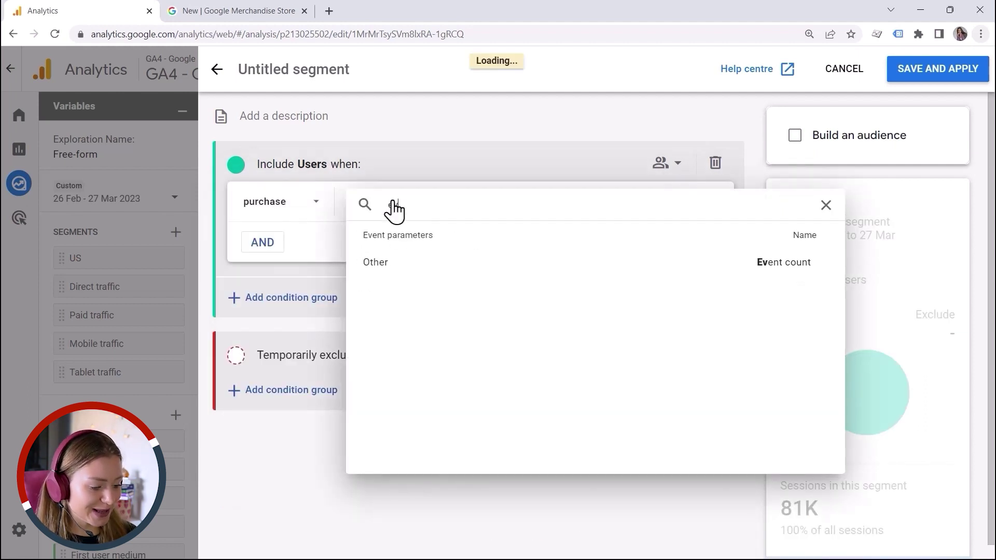
left_click(458, 262)
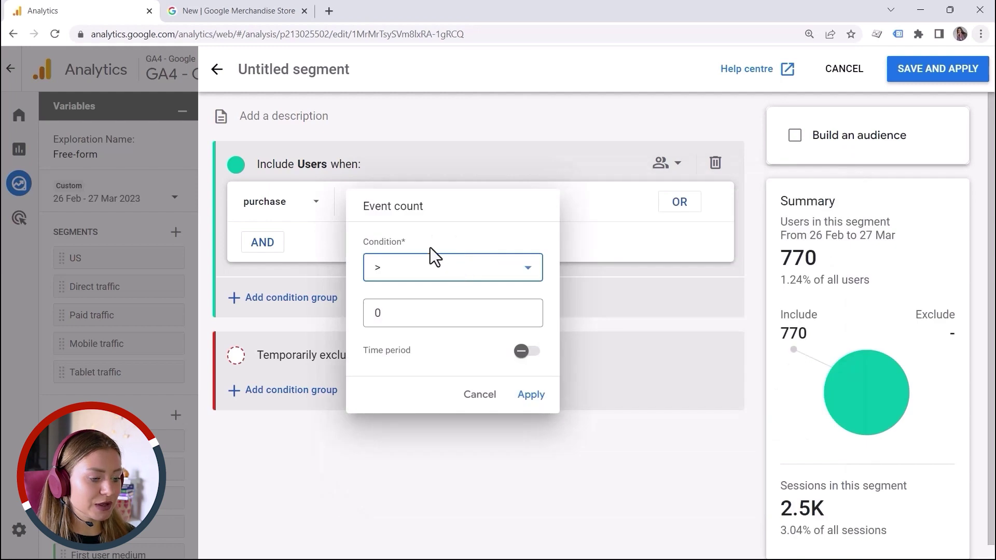
left_click(528, 396)
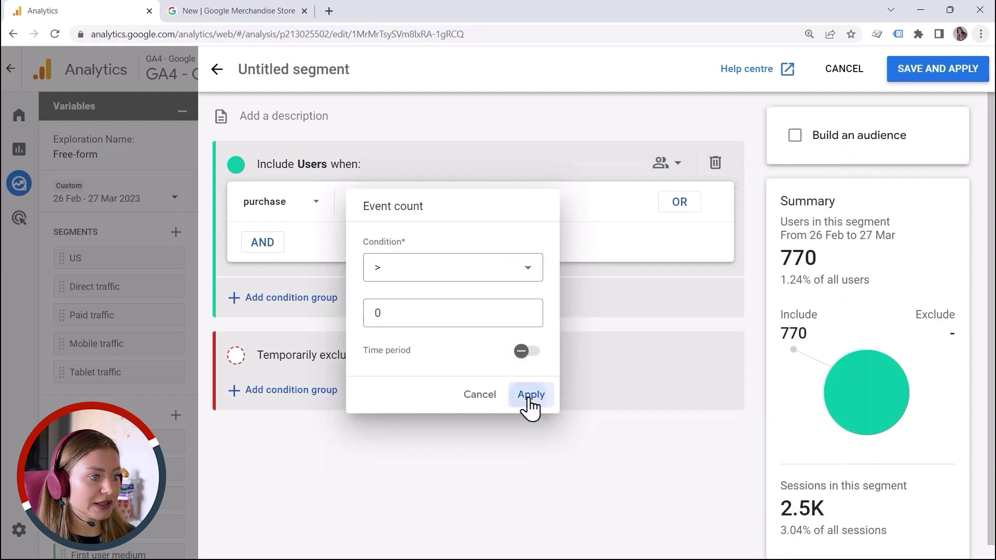
Step: Add an AND condition requiring the user's Subcontinent to contain Northern America
left_click(263, 242)
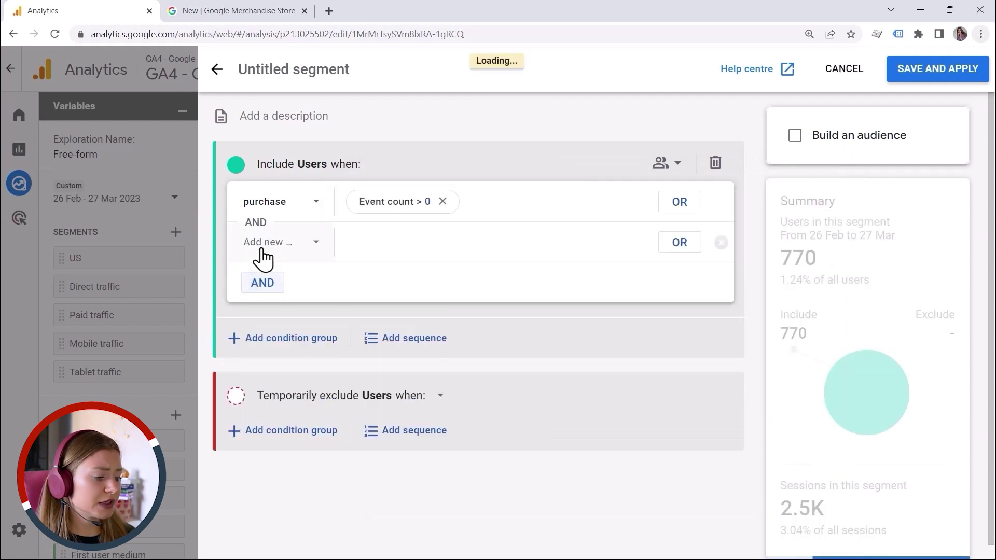
left_click(289, 251)
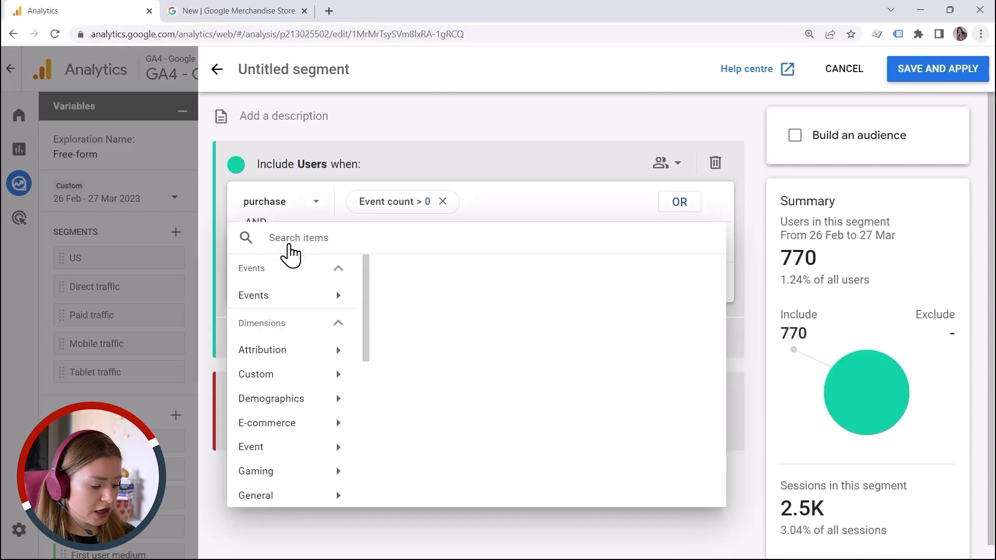
type("sub")
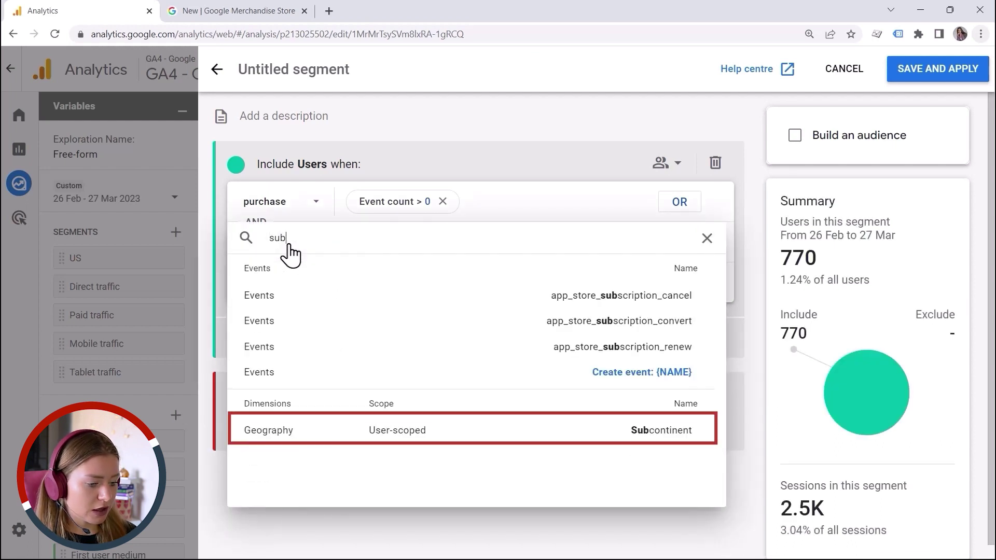
left_click(464, 429)
left_click(386, 242)
left_click(416, 319)
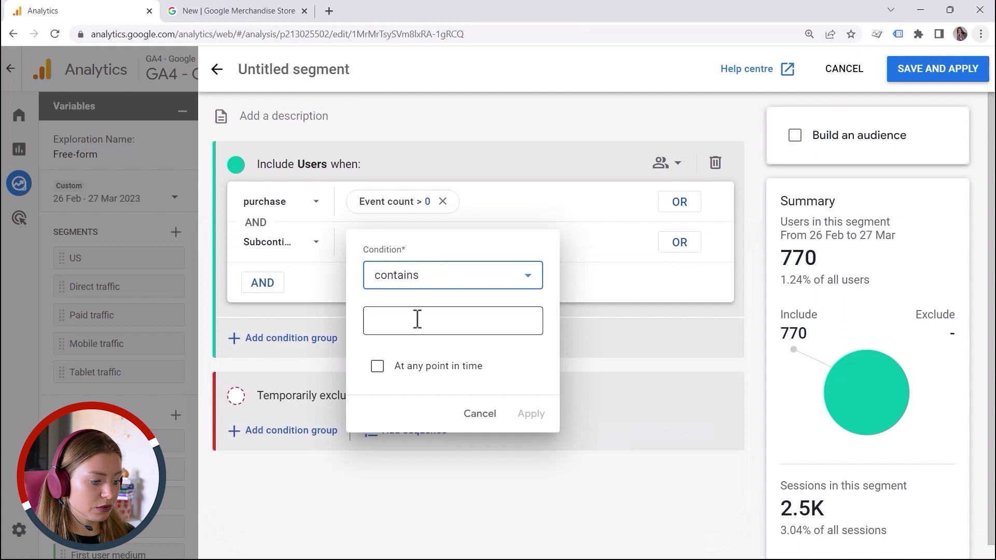
type("a")
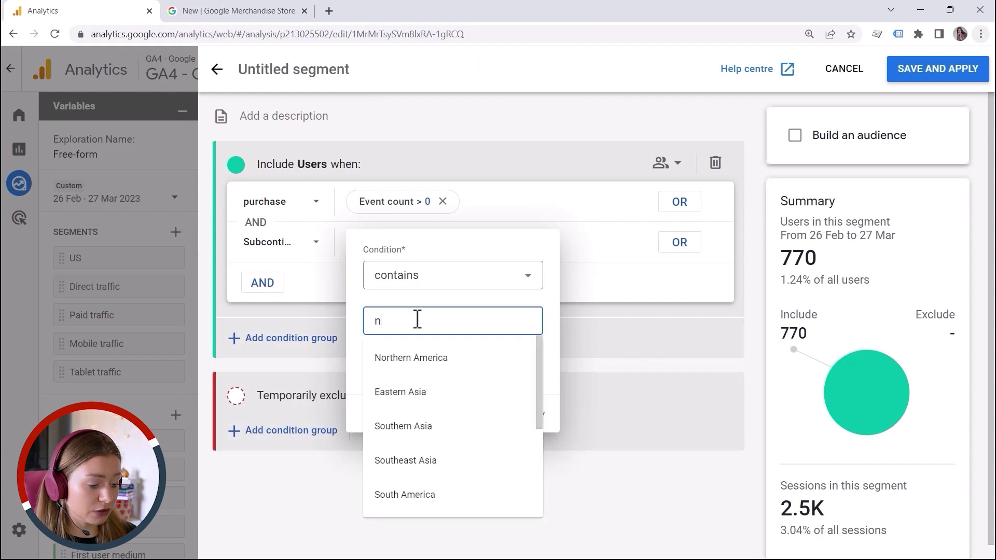
left_click(426, 358)
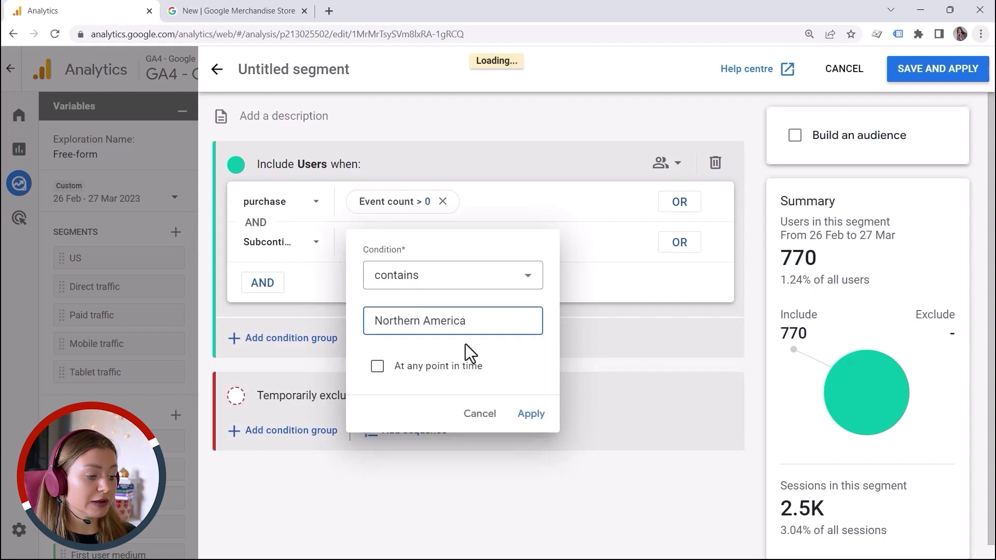
left_click(532, 415)
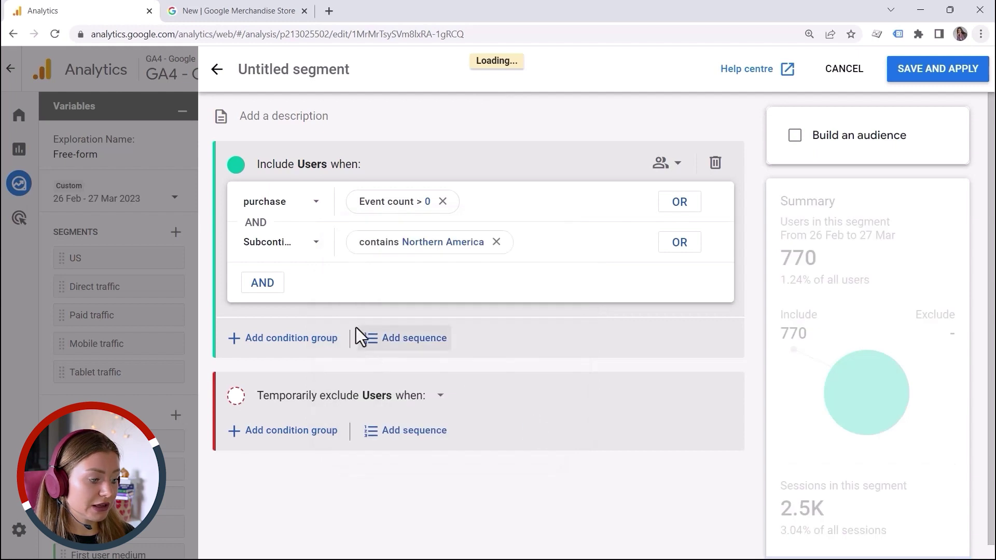
Step: Add an AND condition on purchase probability for the users most likely to purchase, the top 10%
left_click(265, 285)
left_click(269, 283)
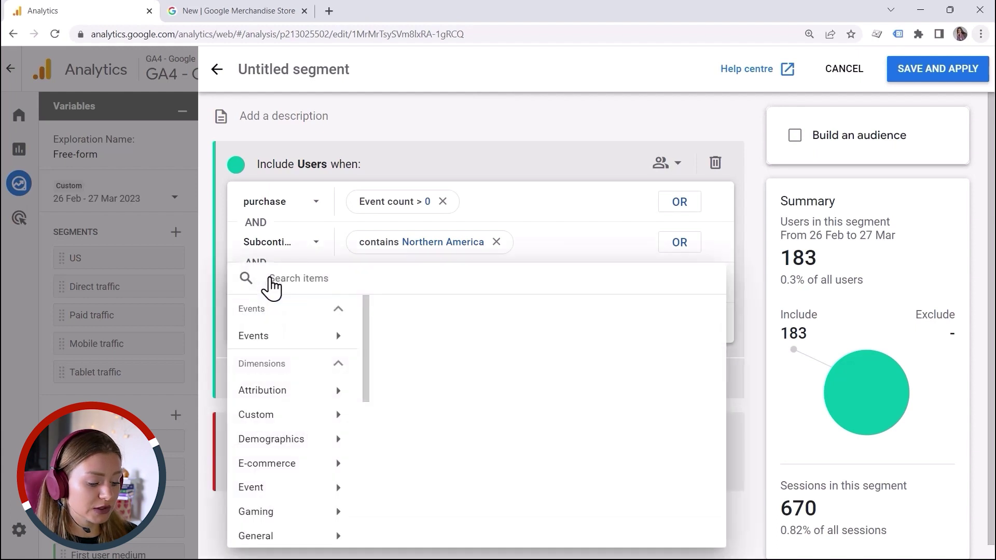
type("pur")
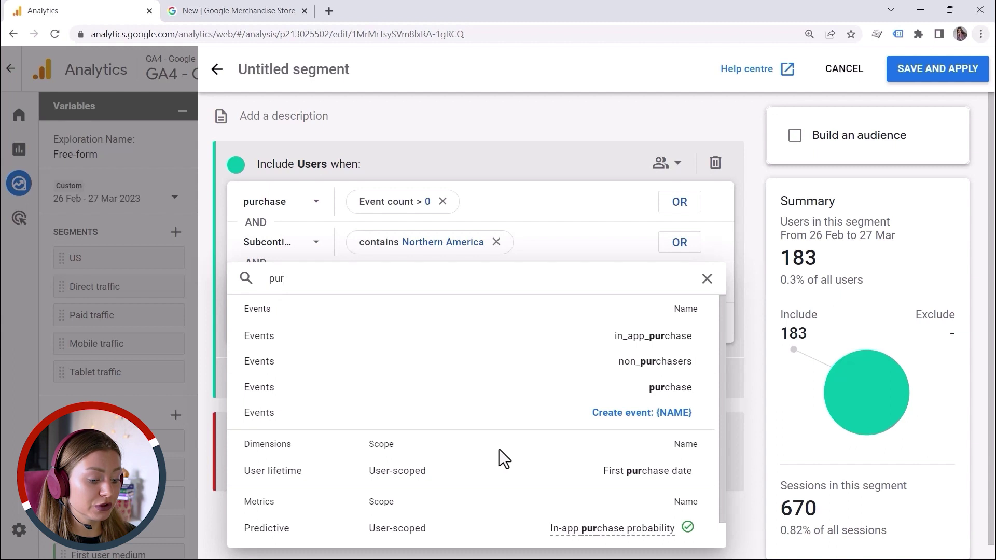
scroll(501, 453, "down", 1)
left_click(617, 537)
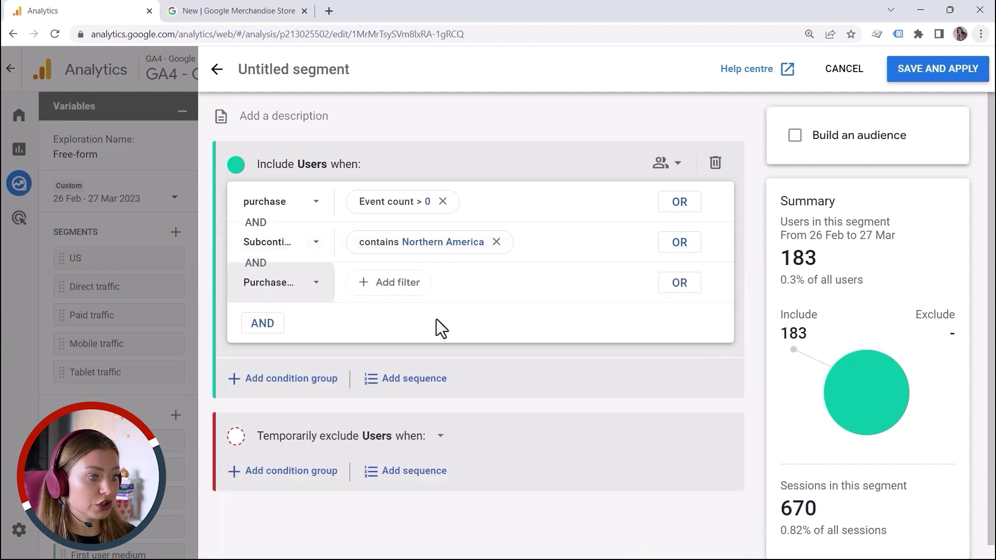
left_click(398, 285)
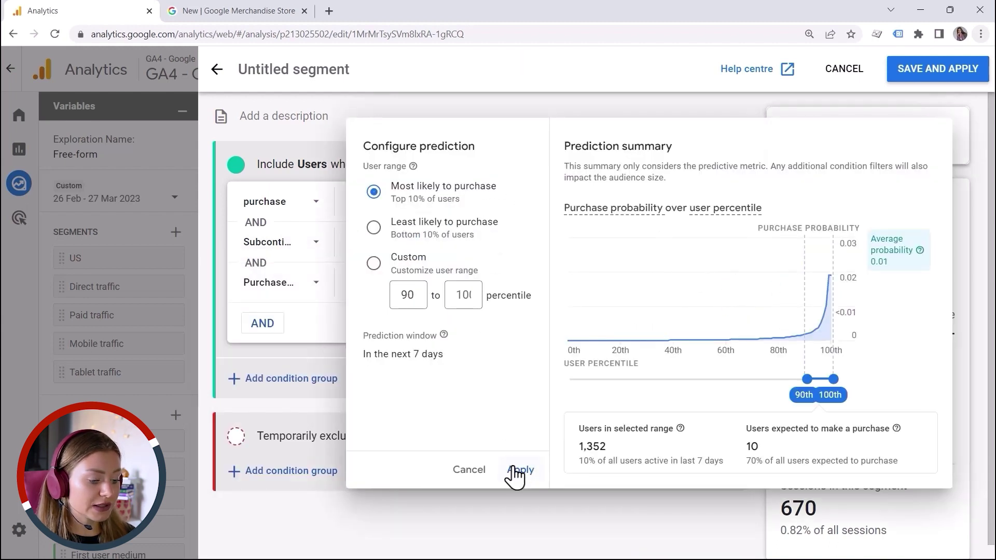
left_click(516, 469)
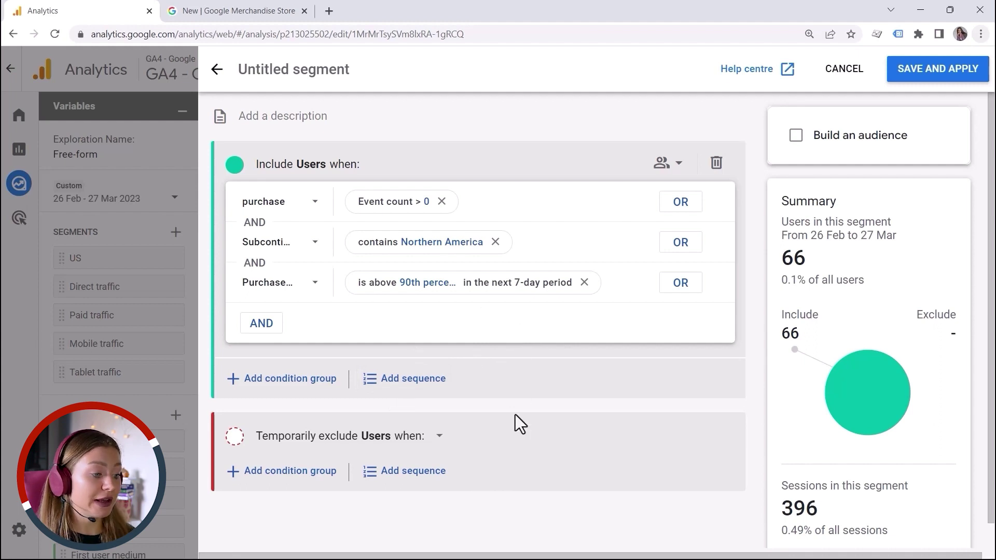
Step: Replace the purchase, Subcontinent and purchase probability group with a new include group based on the purchase event
left_click(716, 163)
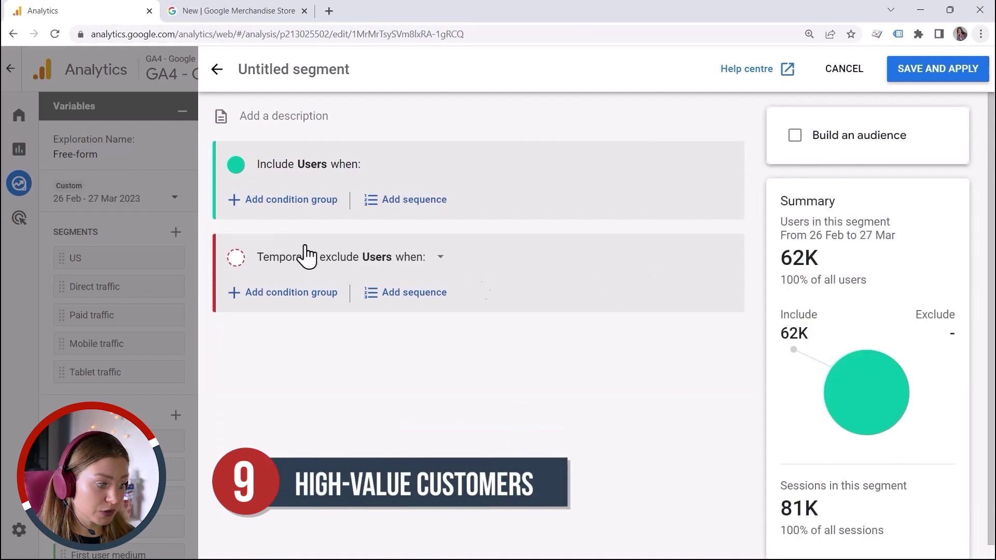
left_click(256, 204)
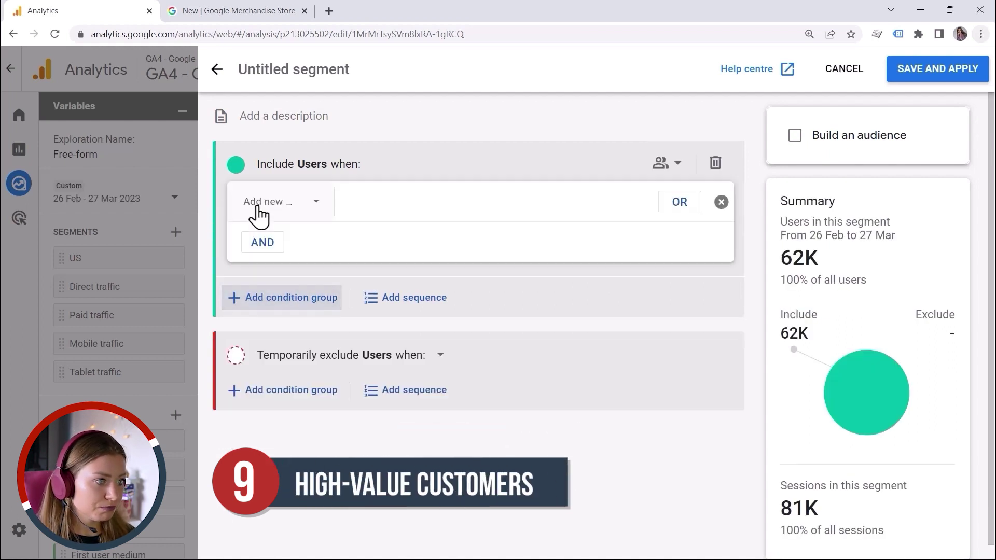
left_click(295, 203)
type("pu")
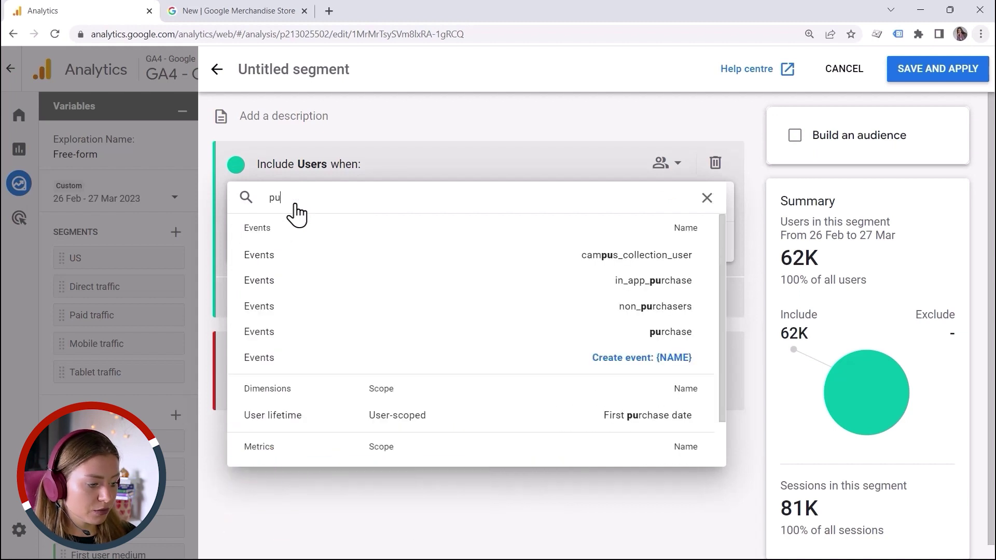
left_click(371, 336)
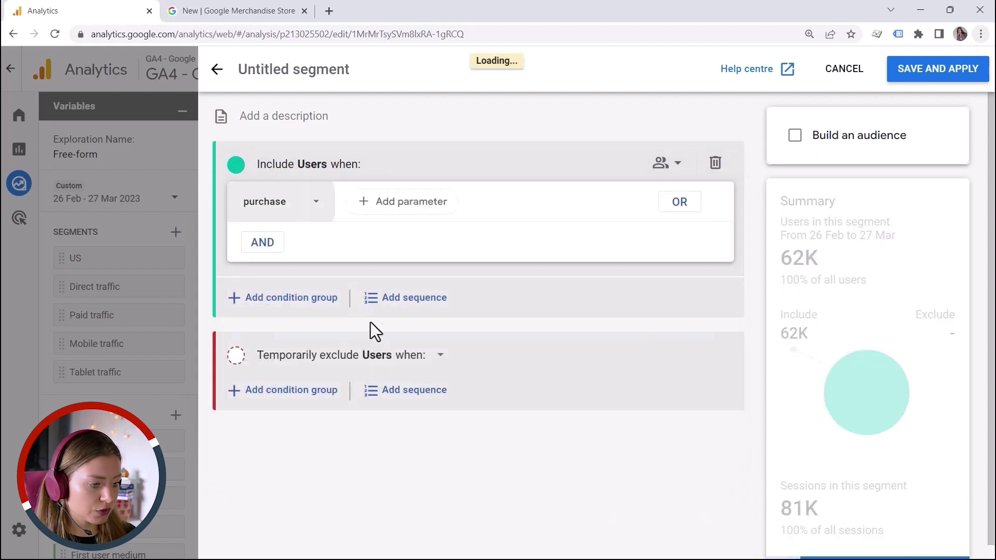
Step: Filter the purchase condition by Event count greater than 3, leaving the time period off
left_click(389, 202)
type("eve")
left_click(554, 265)
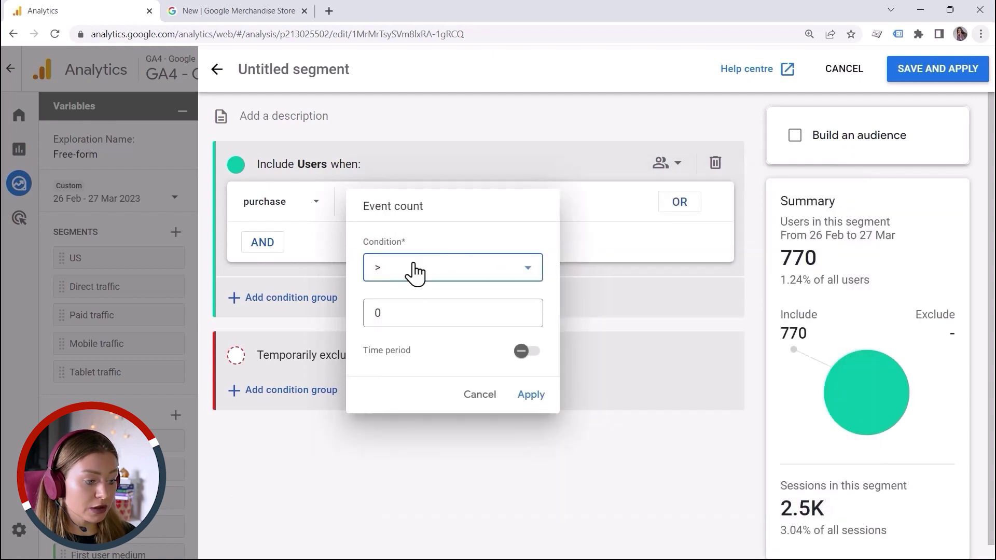
left_click(399, 322)
key("BackSpace")
type("3")
left_click(530, 396)
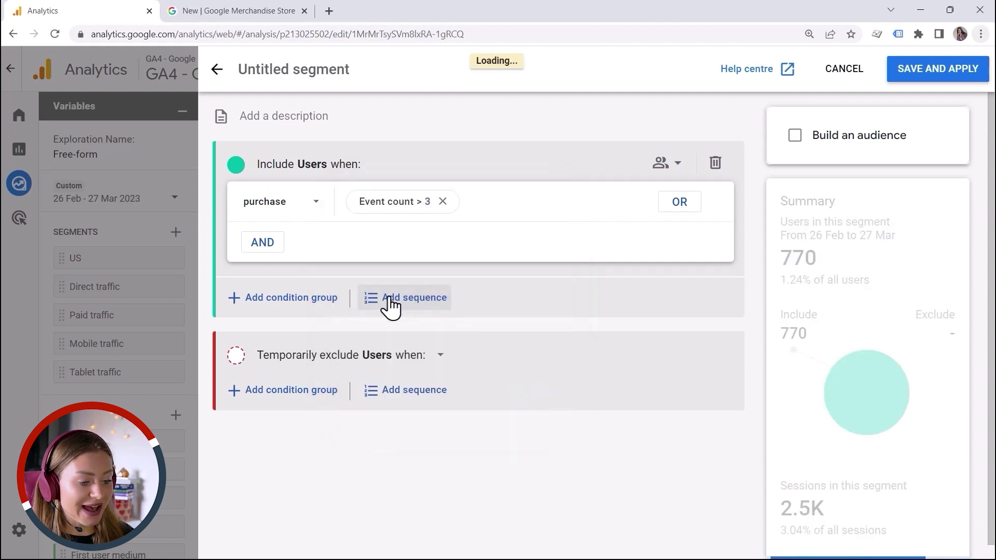
Step: Add a second purchase event to the include group as an AND condition
left_click(254, 253)
left_click(253, 252)
type("pur")
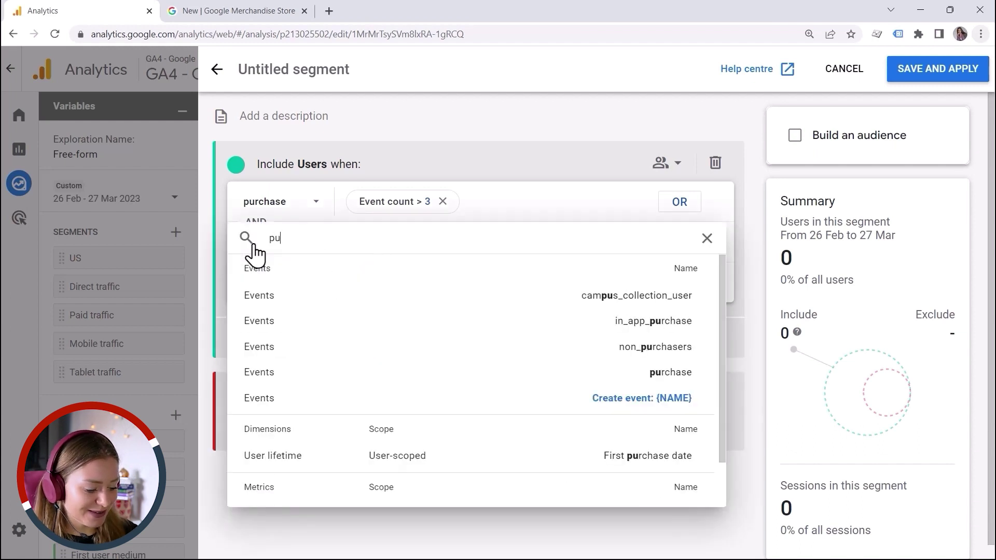
left_click(404, 348)
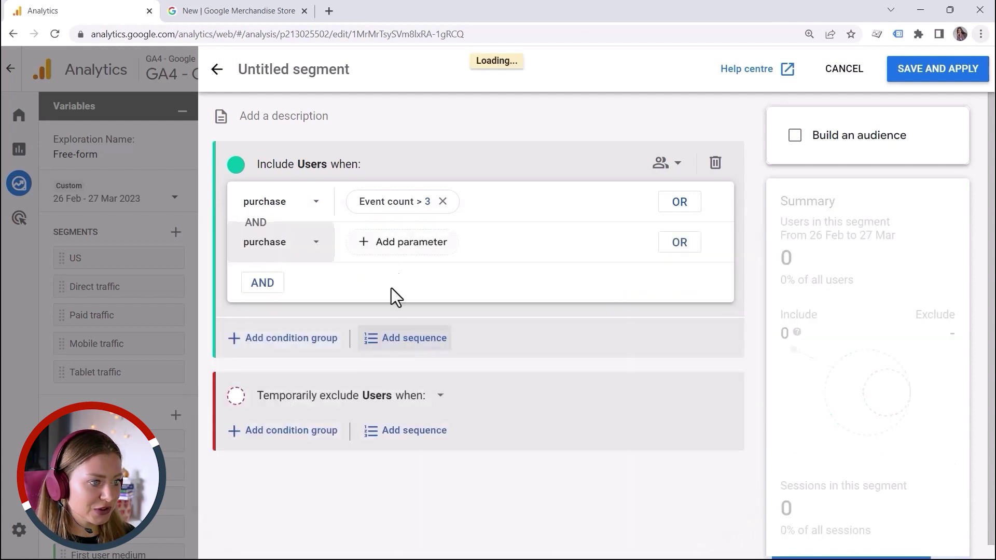
Step: Filter the second purchase condition by the value parameter greater than 100
left_click(403, 245)
type("va")
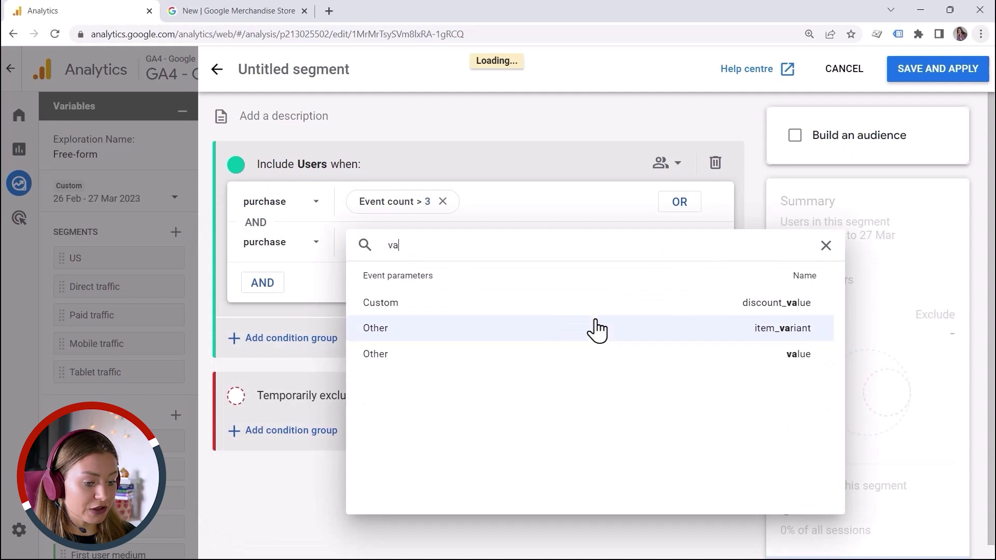
left_click(589, 358)
left_click(469, 313)
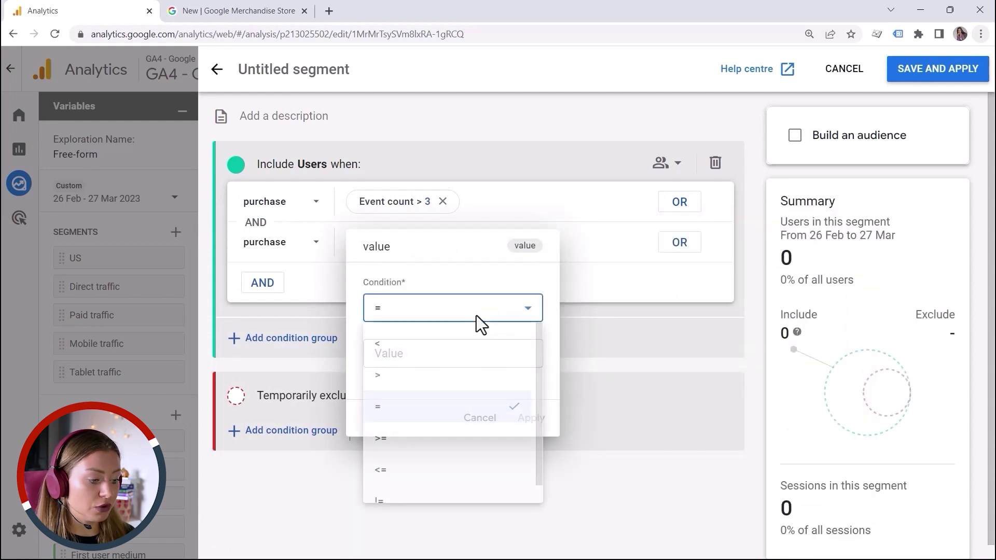
left_click(434, 380)
left_click(364, 357)
type("100")
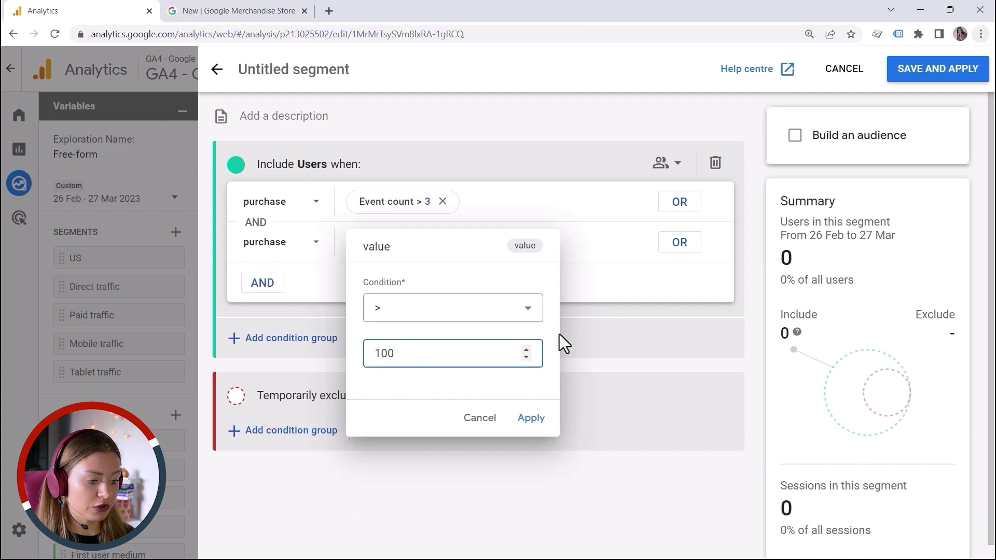
left_click(525, 419)
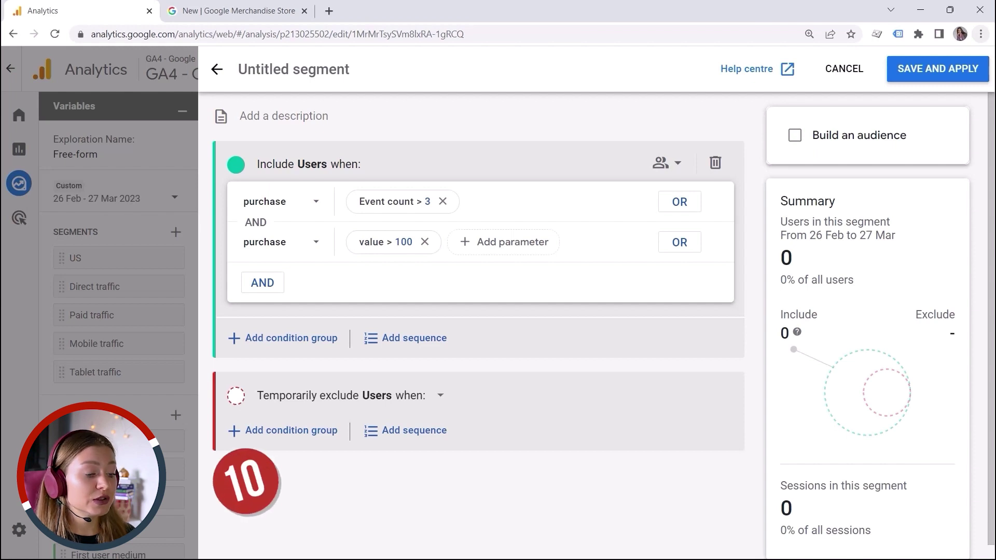
Step: Replace the condition group holding the two purchase events with a new include group based on the Interests dimension
left_click(713, 162)
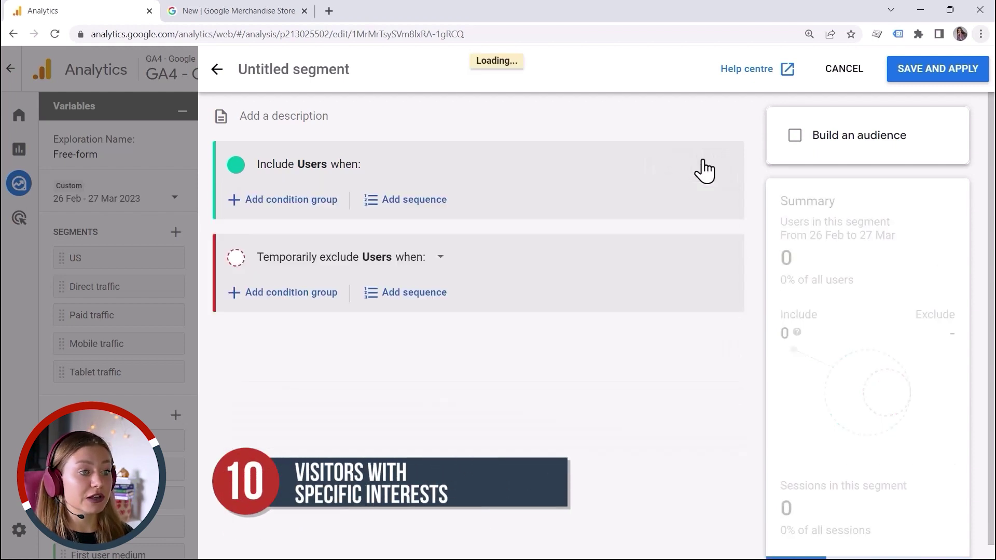
left_click(290, 209)
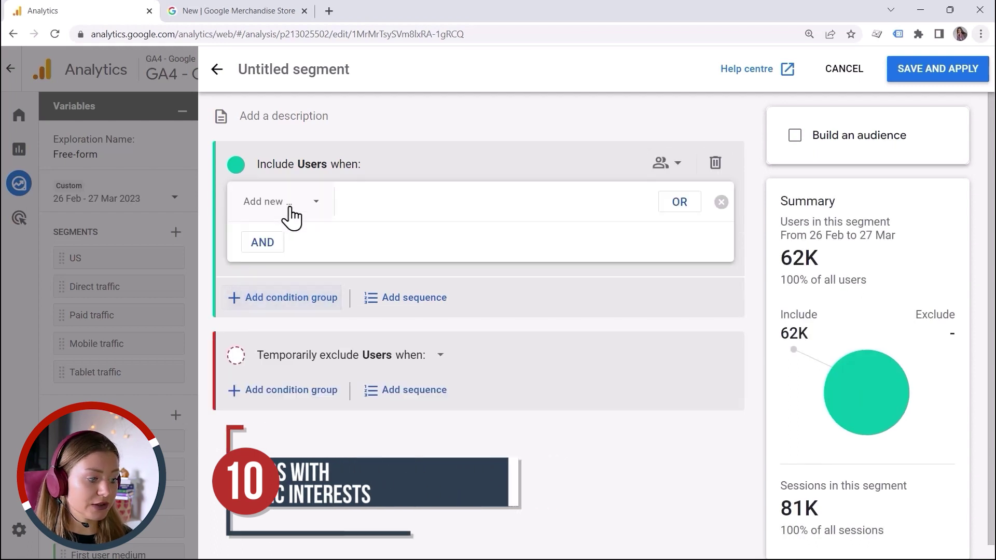
left_click(290, 208)
type("int")
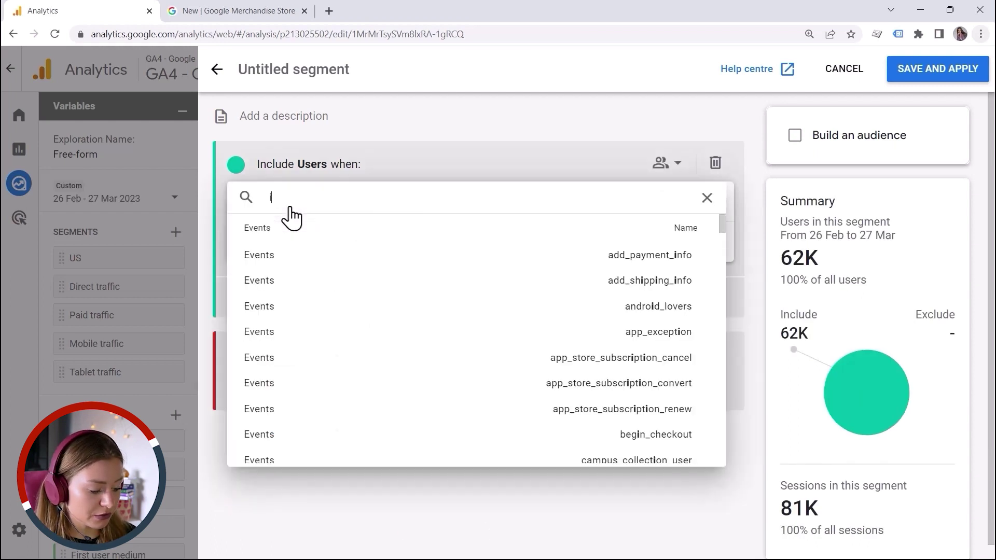
left_click(435, 323)
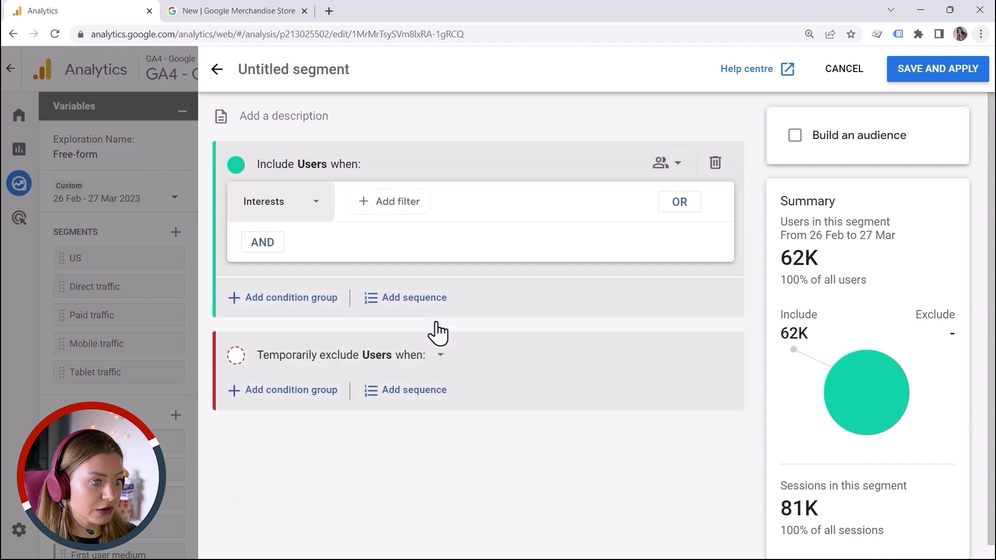
Step: Filter Interests to exactly match Technology/Mobile Enthusiasts
left_click(384, 207)
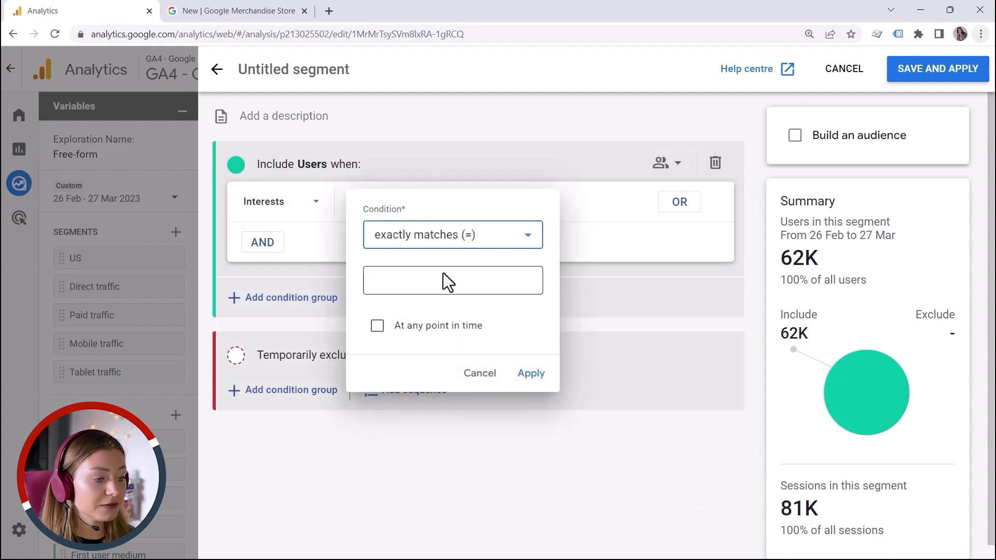
left_click(426, 282)
type("tech")
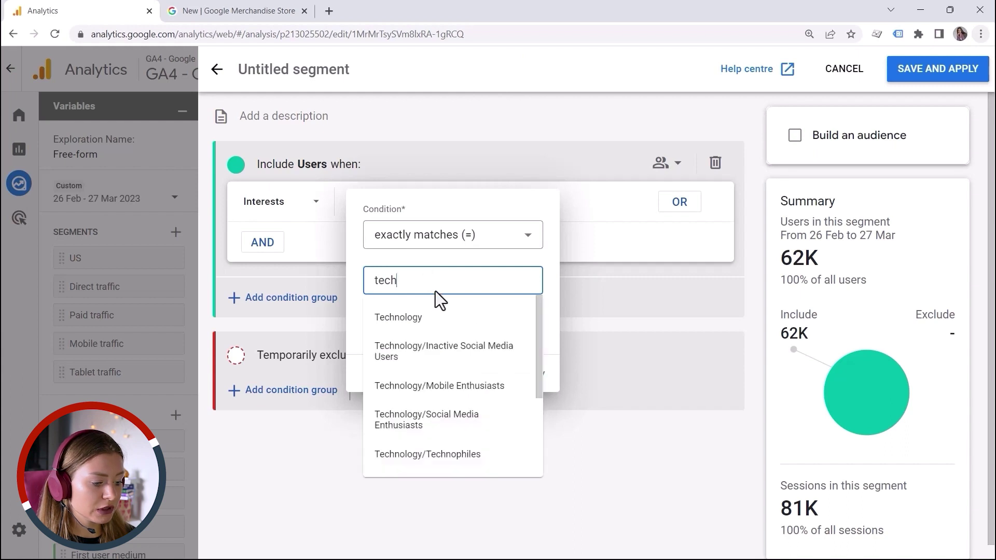
left_click(452, 386)
left_click(531, 374)
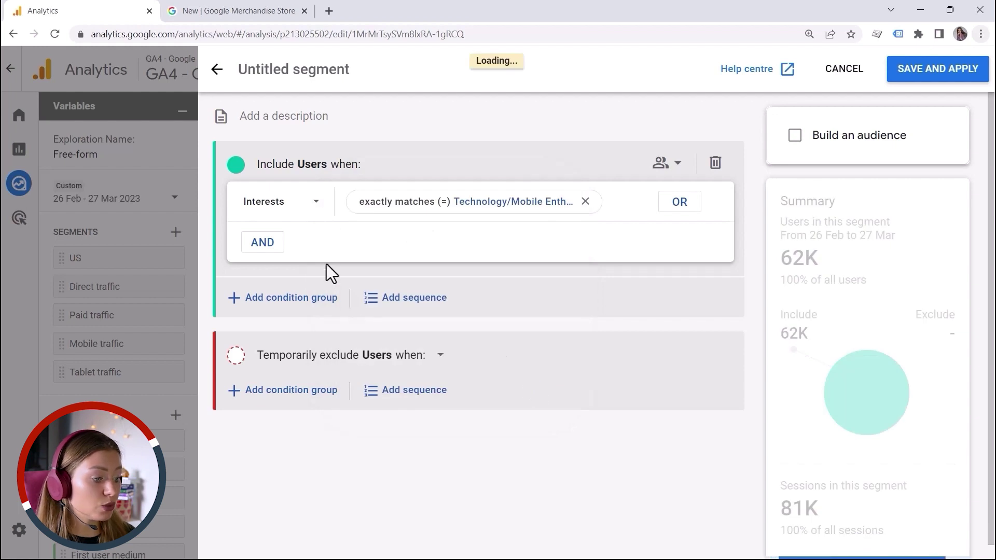
Step: Add the session_start event to the include group as an AND condition below Interests
left_click(278, 252)
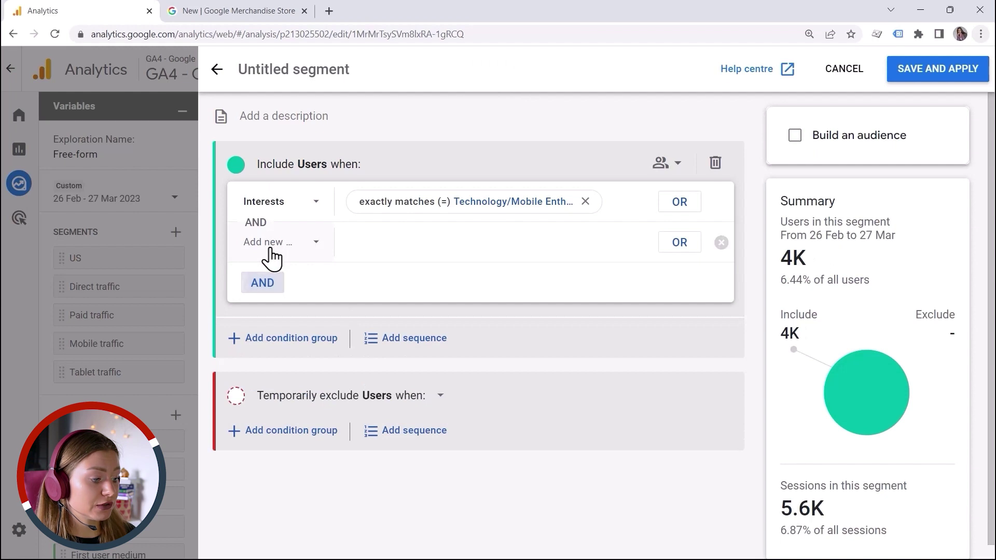
left_click(301, 254)
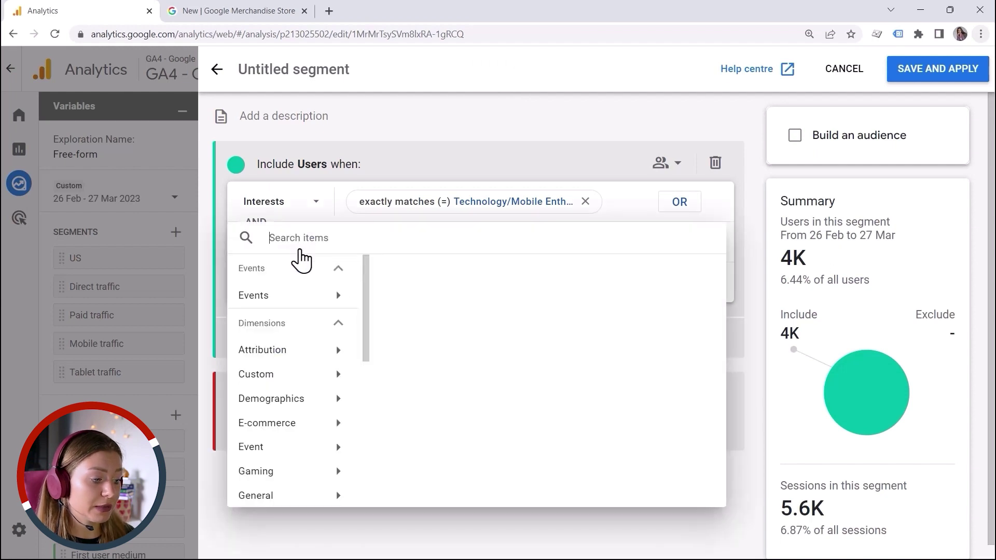
type("se")
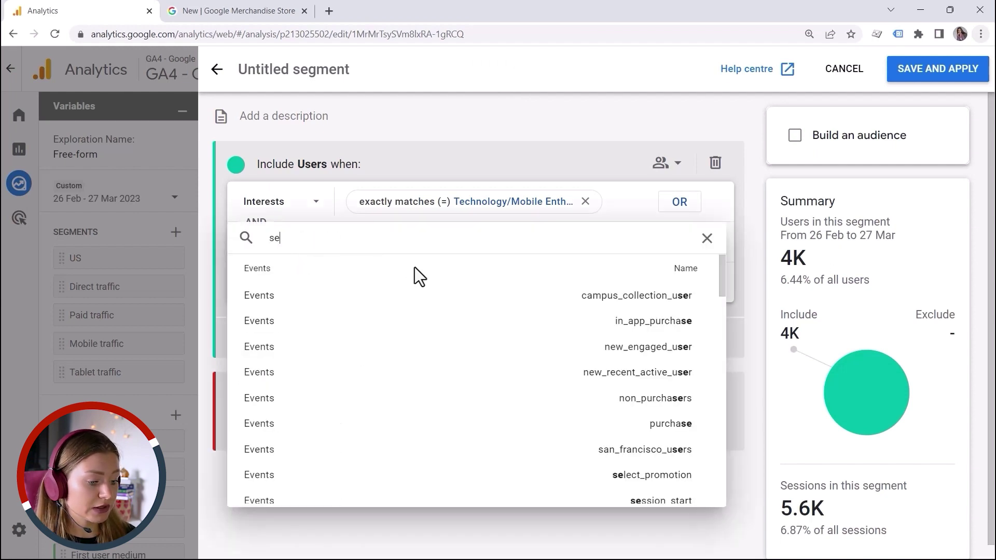
type("s")
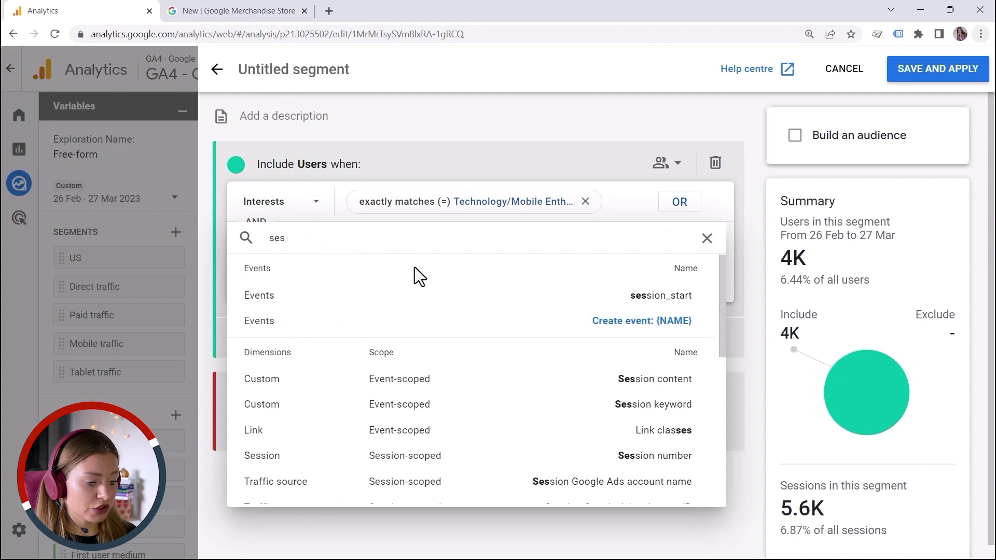
left_click(415, 295)
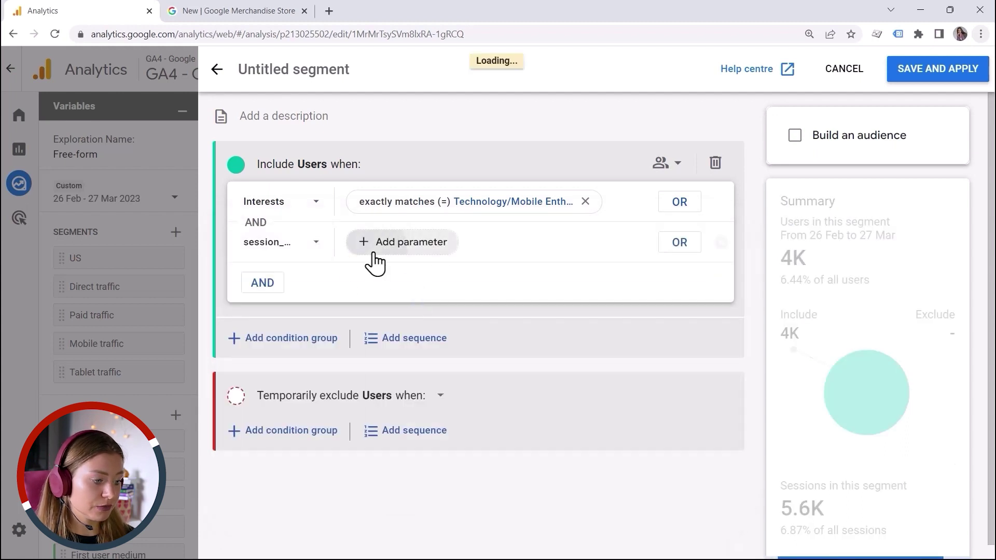
Step: Filter session_start by event count greater than 0 within the most recent 7-day time period
left_click(374, 254)
type("eve")
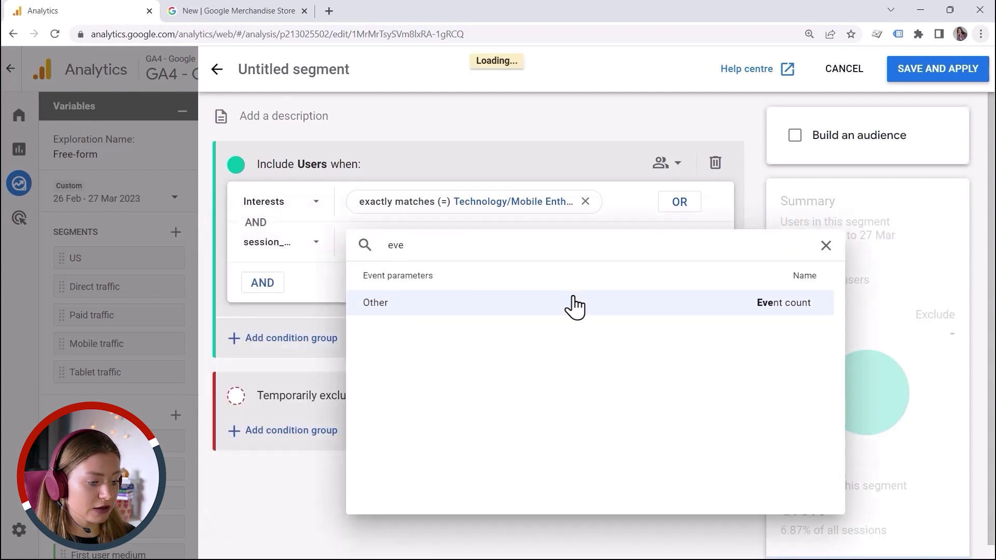
left_click(574, 303)
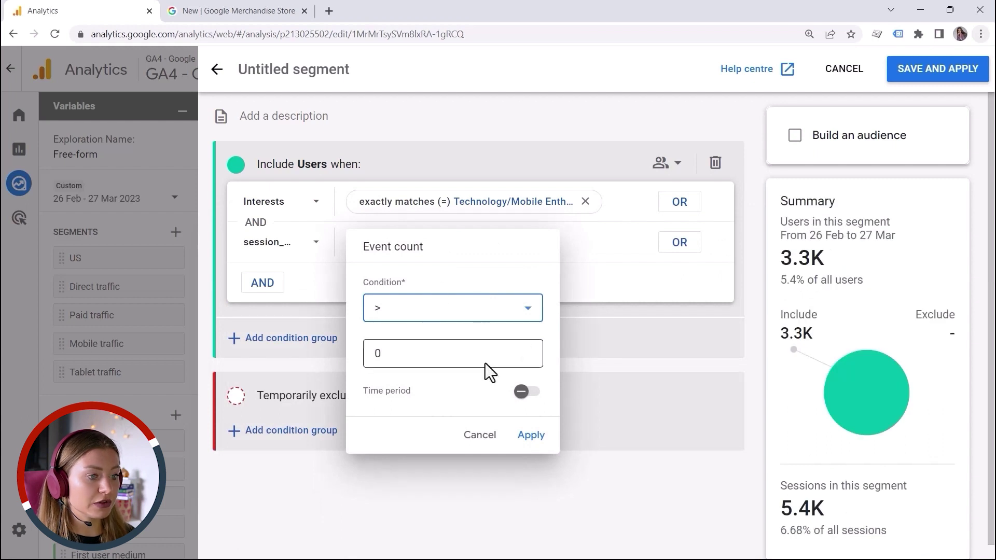
left_click(524, 392)
left_click(414, 417)
type("1")
key("BackSpace")
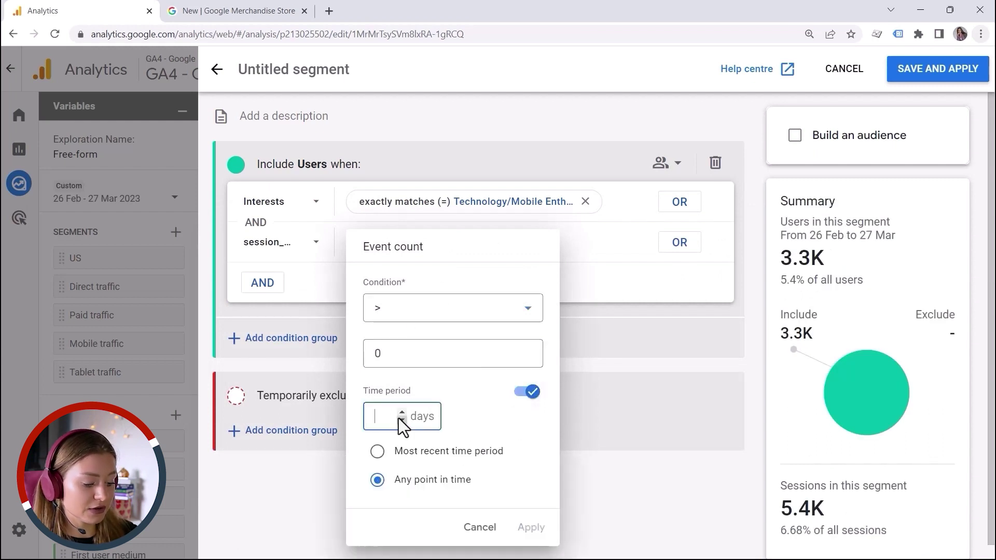
type("7")
left_click(378, 452)
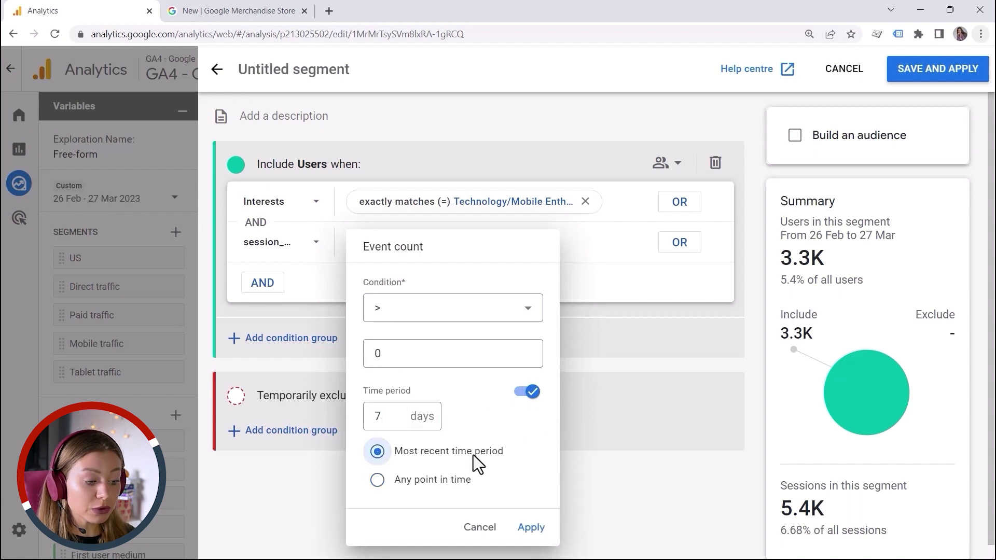
left_click(526, 527)
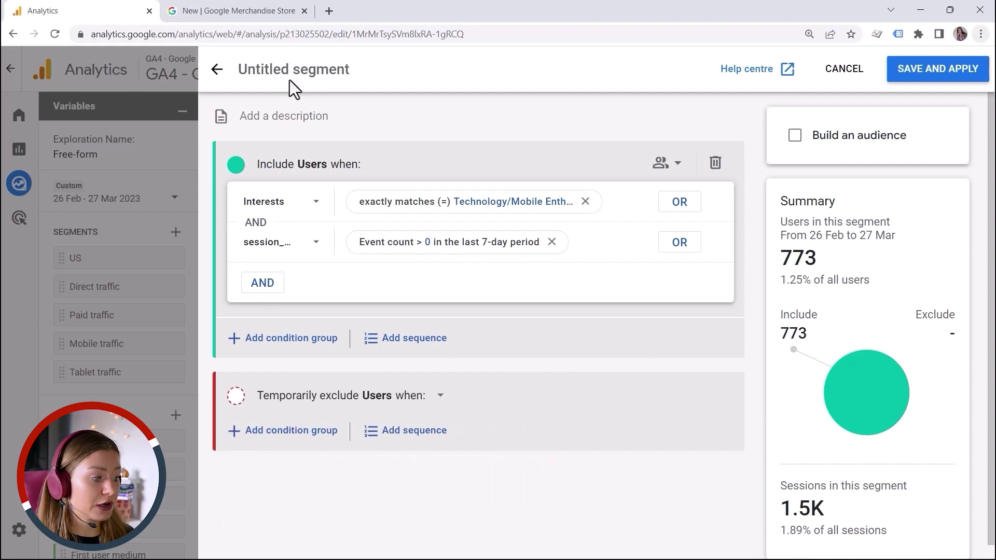
Step: Look over the new products on the Google Merchandise Store page and return to the segment in Analytics
left_click(233, 10)
scroll(306, 270, "down", 3)
scroll(308, 281, "up", 2)
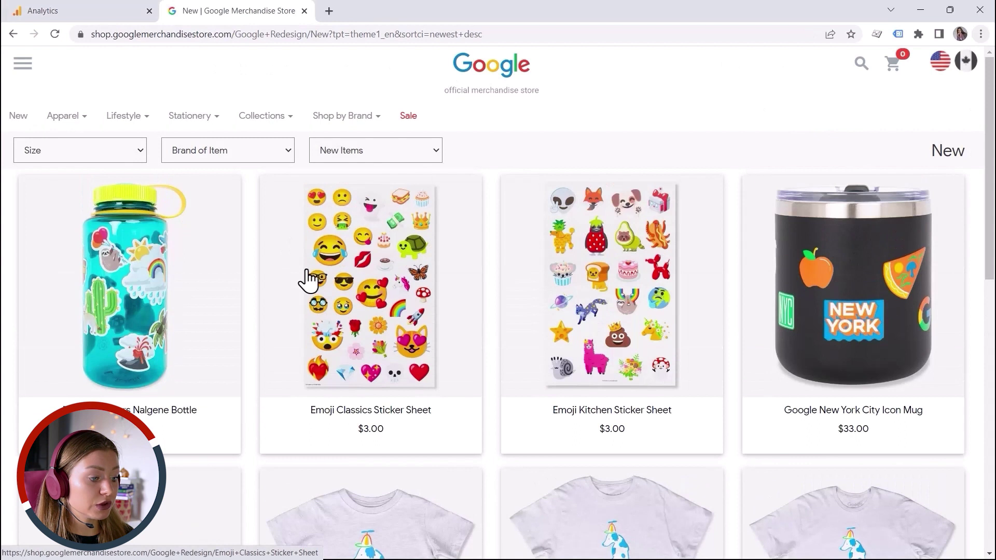
left_click(93, 11)
Step: Replace the Interests and session_start condition group with a new include group based on the Device category dimension
left_click(713, 165)
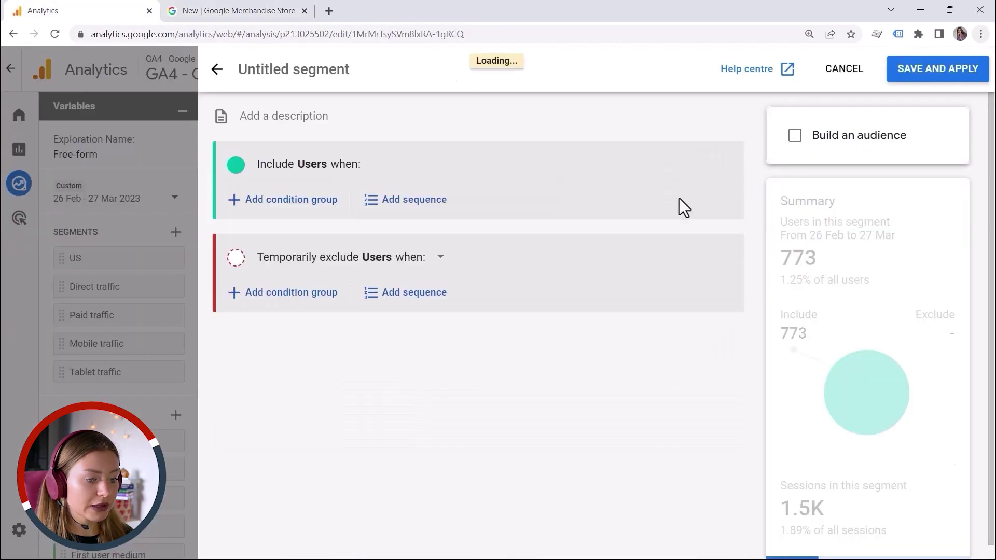
left_click(281, 201)
left_click(283, 207)
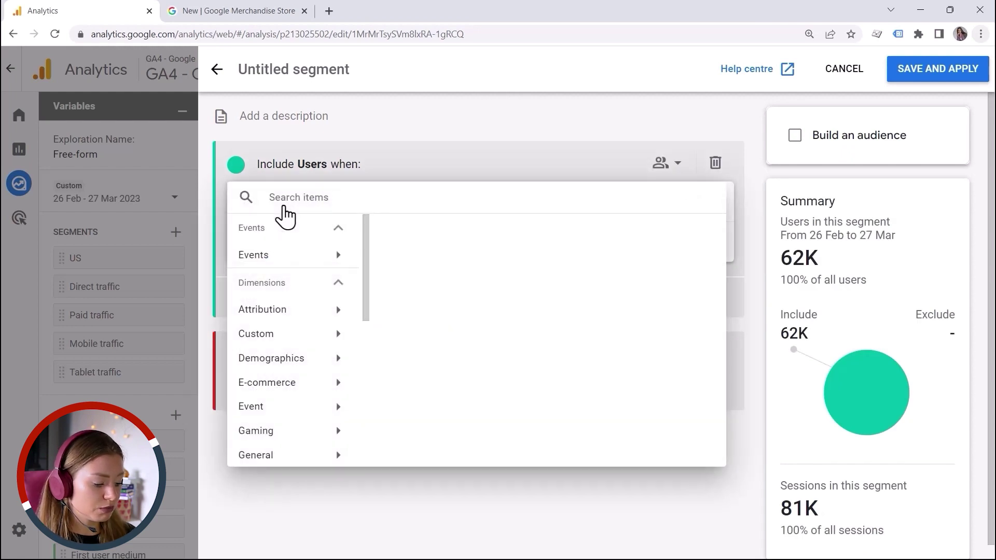
type("de")
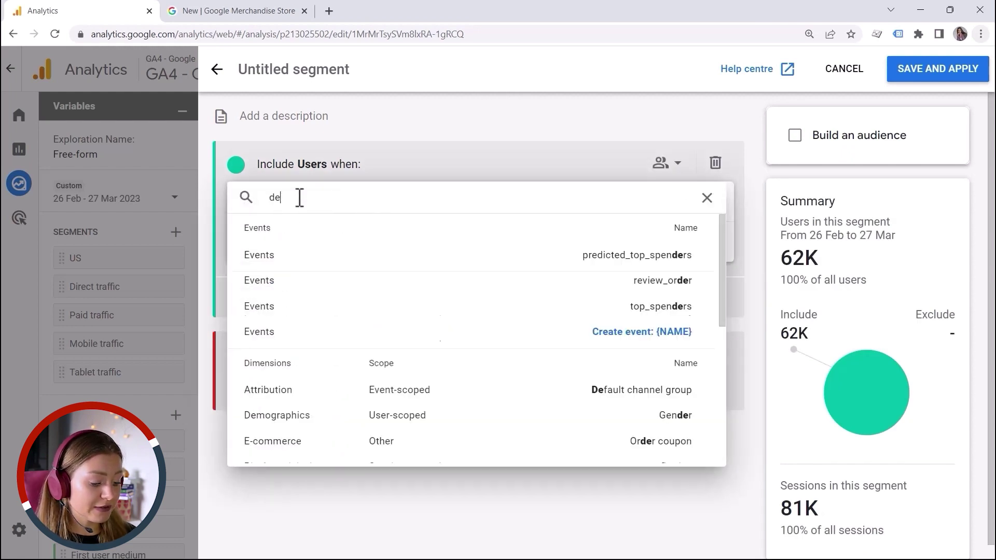
type("vi")
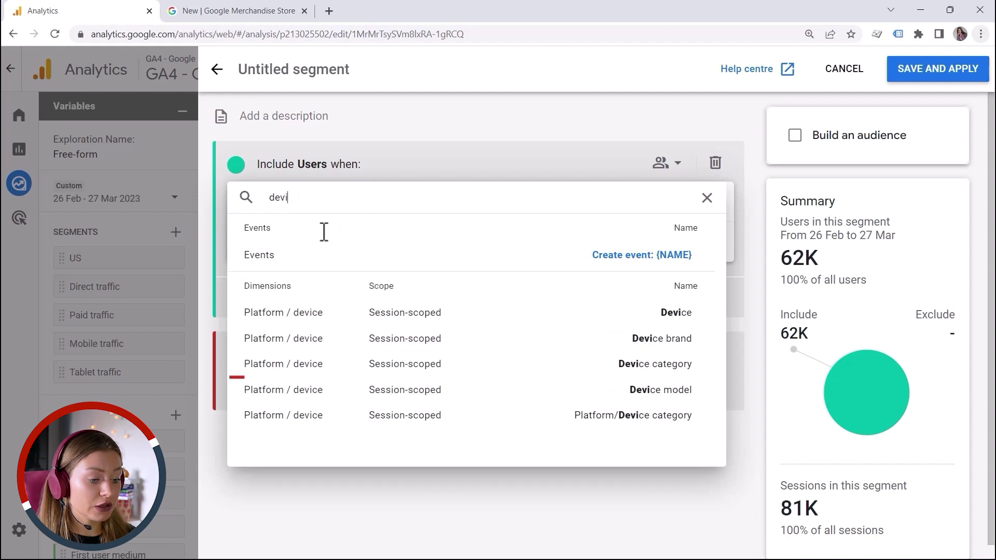
left_click(524, 369)
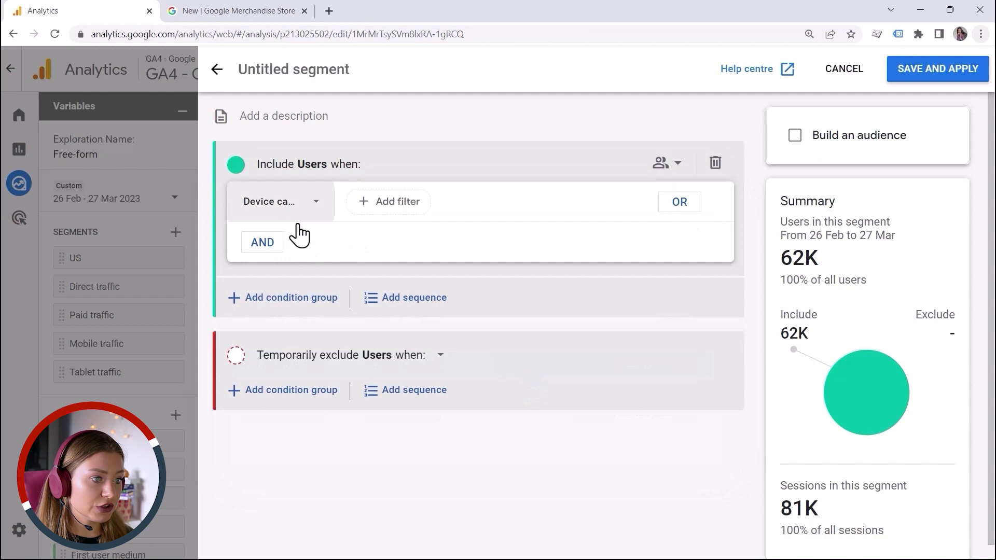
Step: Filter Device category to values containing mobile
left_click(389, 204)
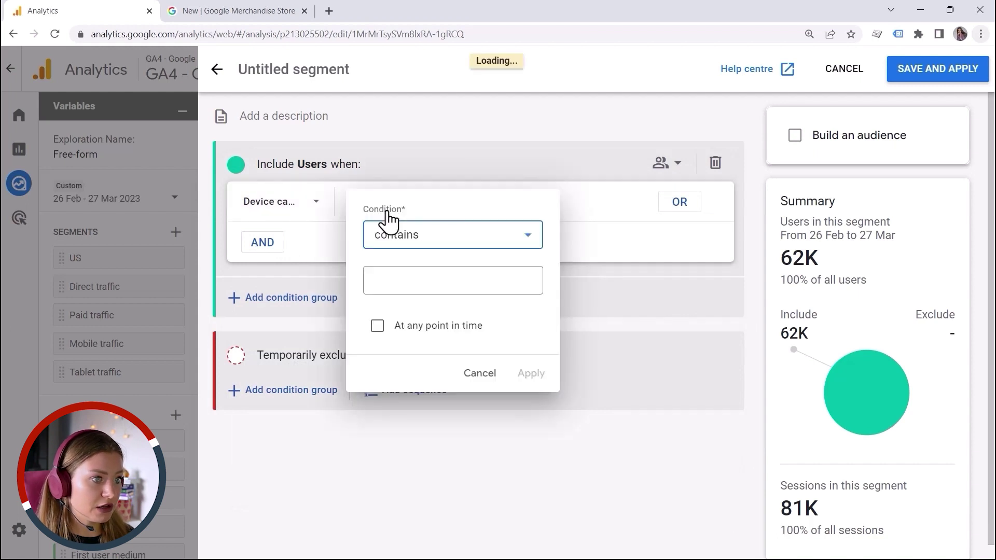
left_click(396, 281)
type("mo")
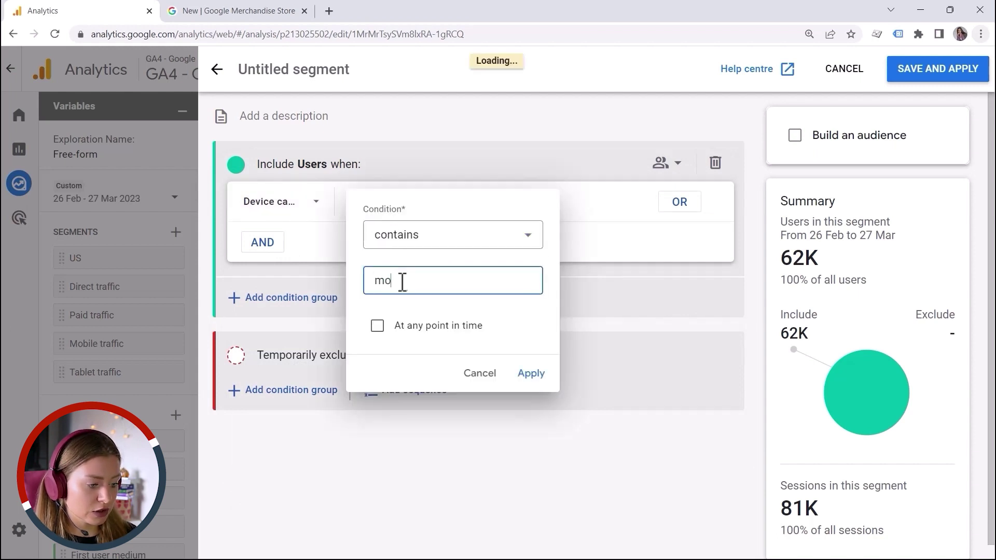
left_click(409, 353)
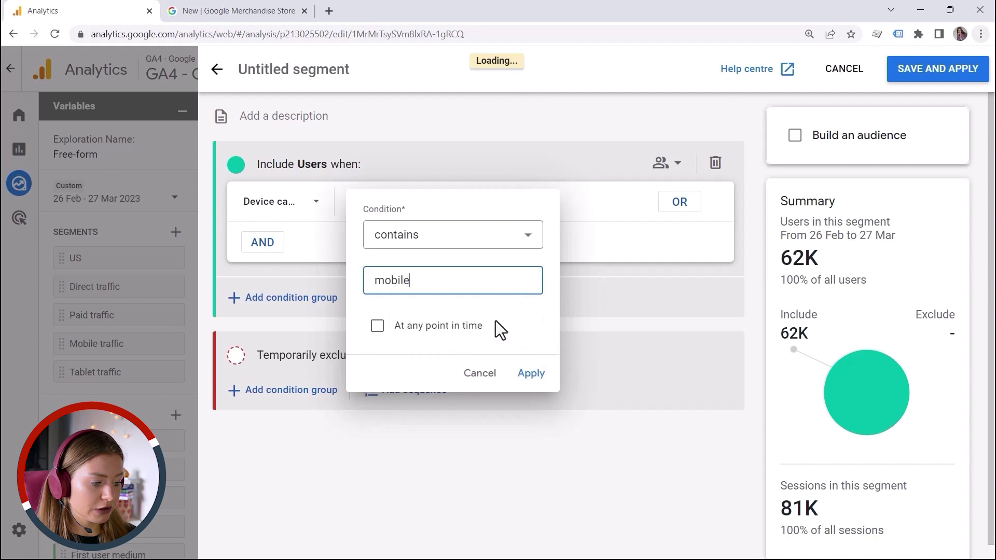
left_click(529, 375)
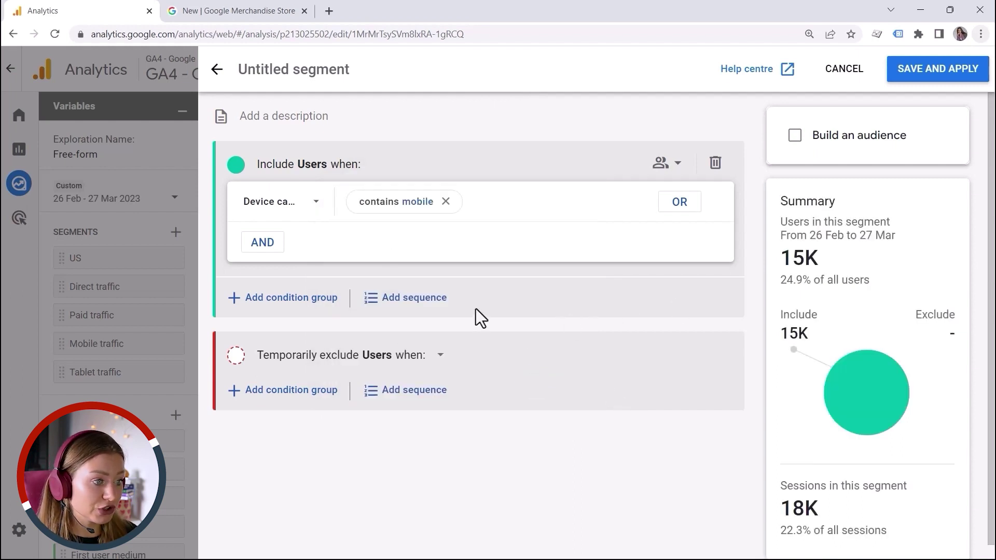
Step: Add a sequence to the include conditions with the view_item event as its first step
left_click(413, 301)
left_click(288, 394)
type("vi")
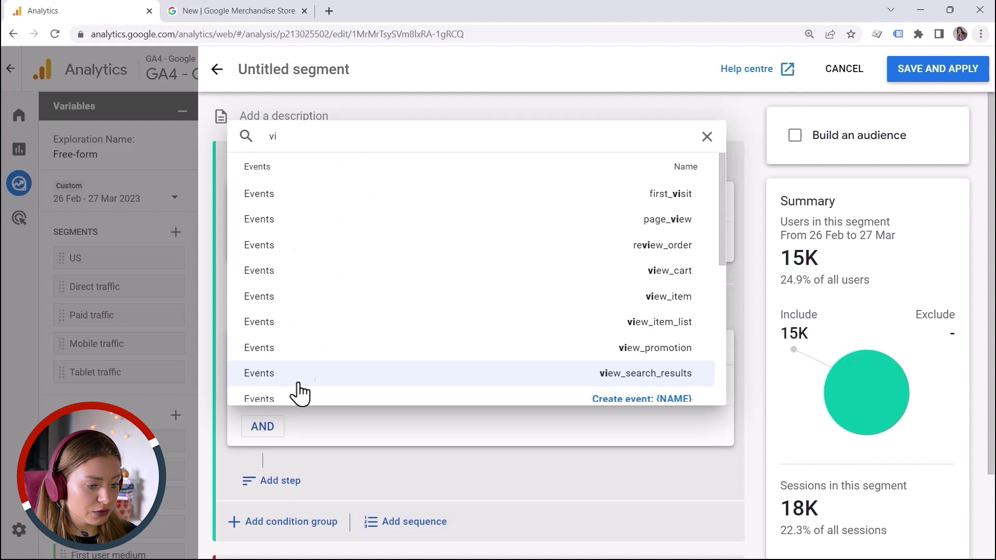
left_click(484, 303)
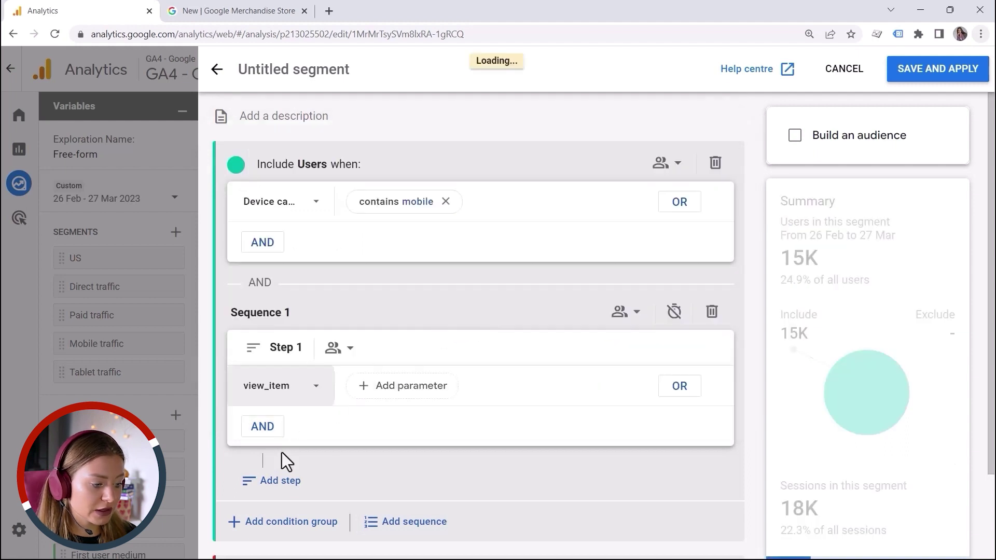
Step: Add a second sequence step that uses the add_to_cart event
left_click(280, 480)
scroll(316, 462, "down", 2)
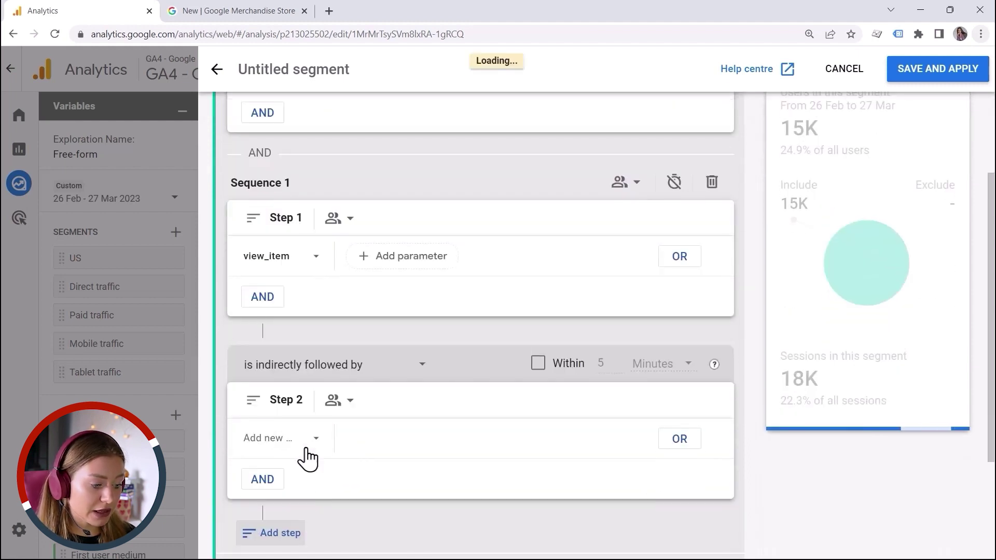
left_click(306, 442)
type("ad")
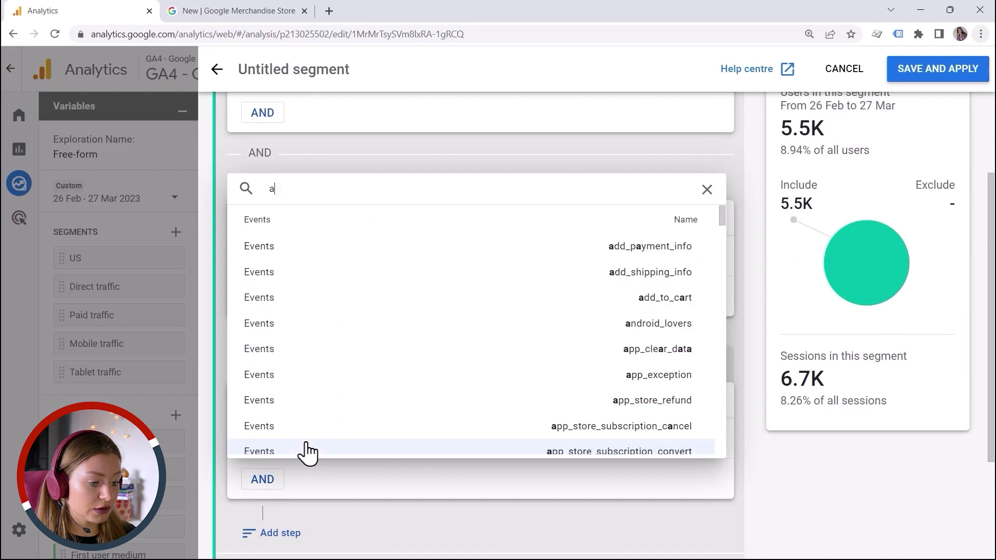
left_click(492, 303)
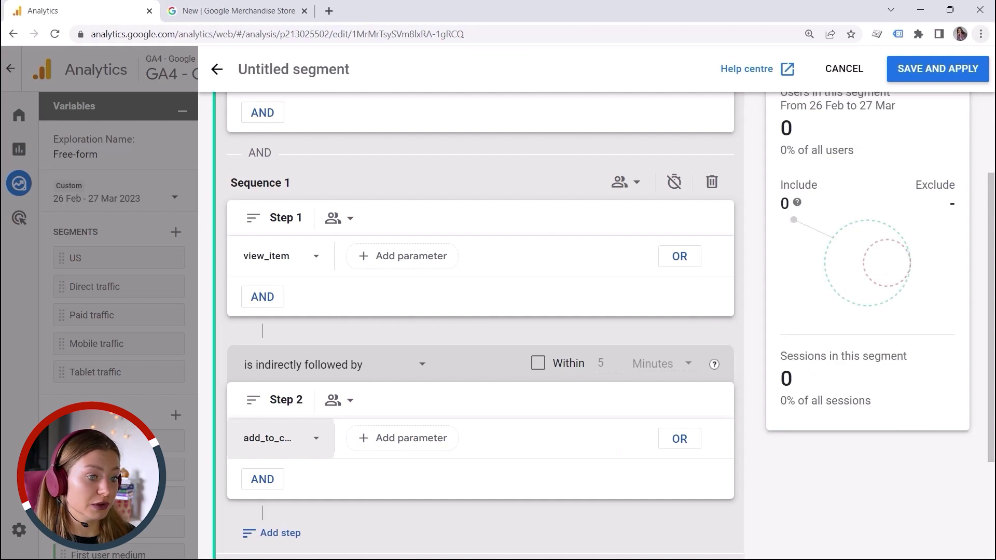
Step: Replace the Device category group and the sequence with a new include group based on the scroll event
scroll(616, 347, "up", 3)
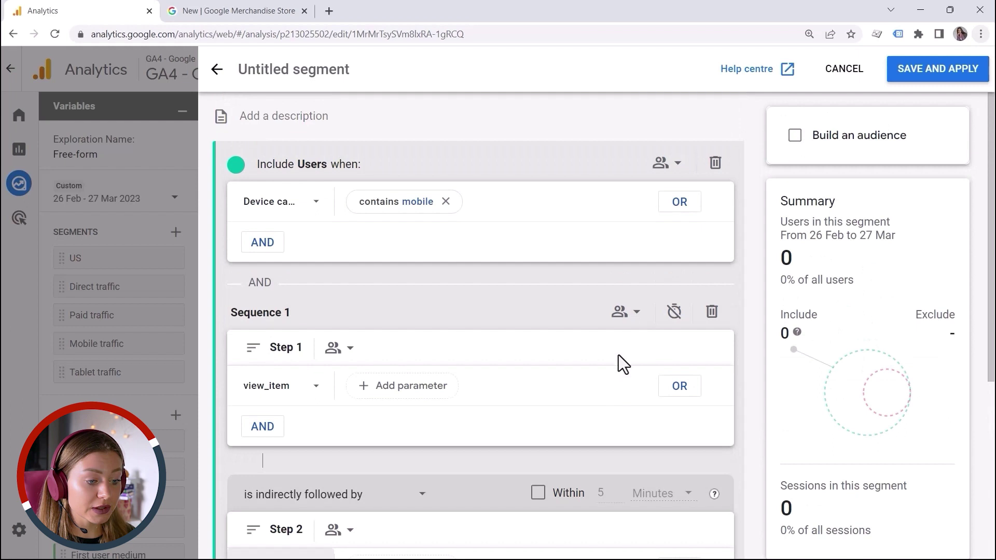
left_click(711, 164)
left_click(718, 195)
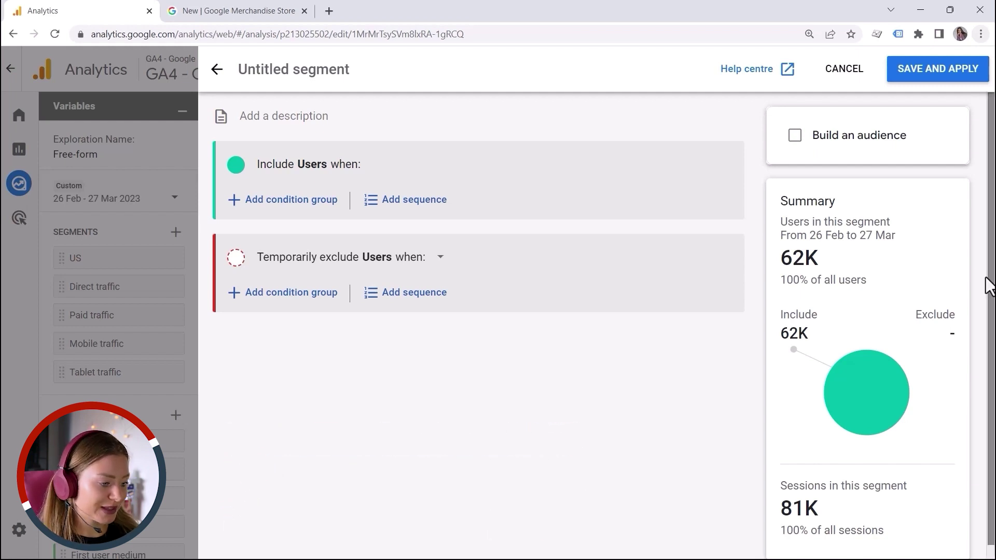
left_click(283, 206)
left_click(282, 211)
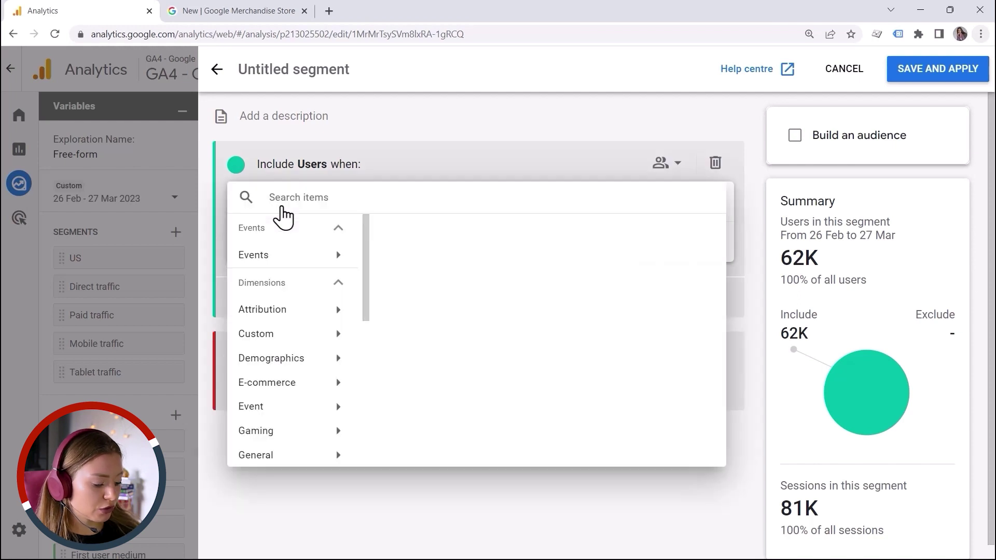
type("scr")
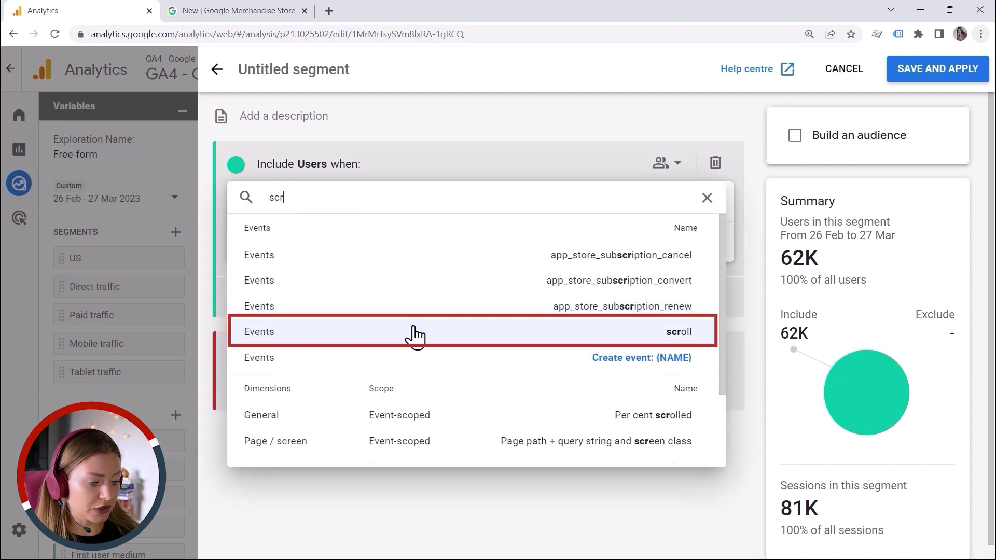
left_click(411, 332)
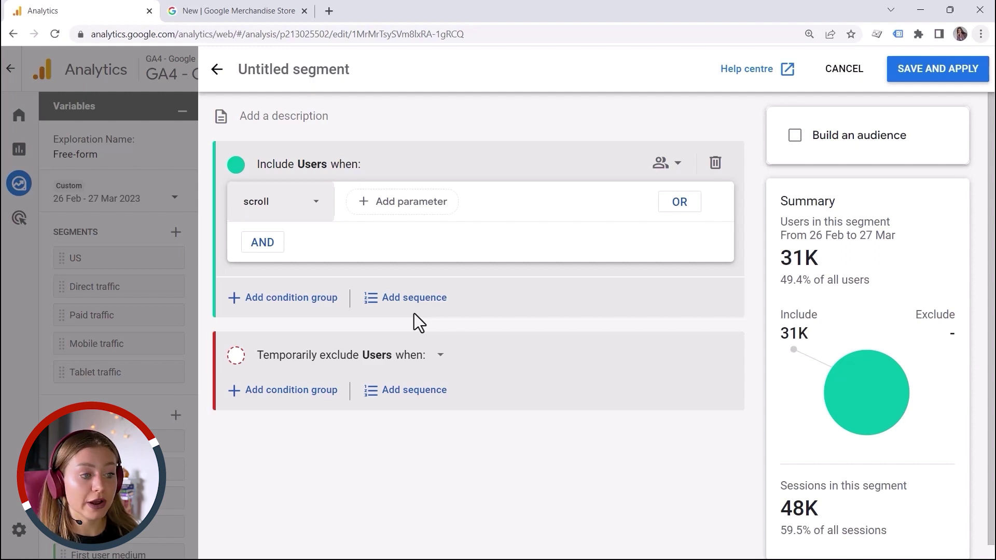
Step: Add a temporary exclude condition group based on the page_view event
left_click(410, 303)
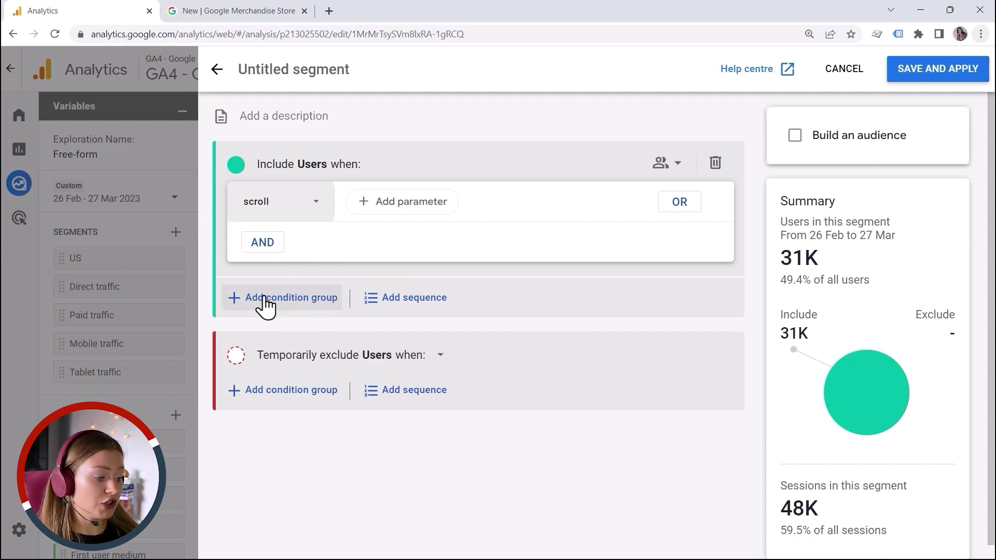
left_click(292, 392)
left_click(299, 394)
type("pag")
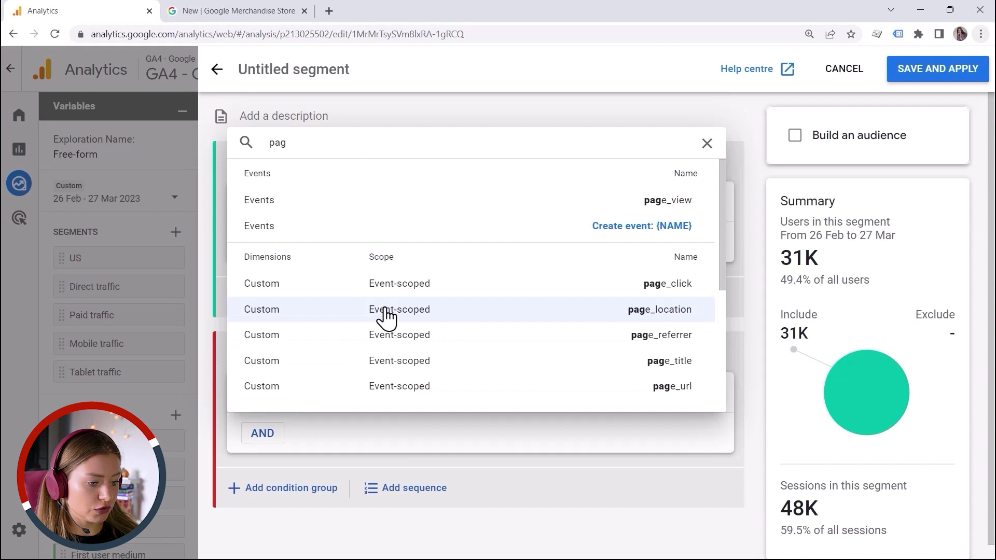
left_click(363, 203)
Step: Add an Event count parameter greater than 1 to the page_view event in the temporary exclude group
left_click(409, 393)
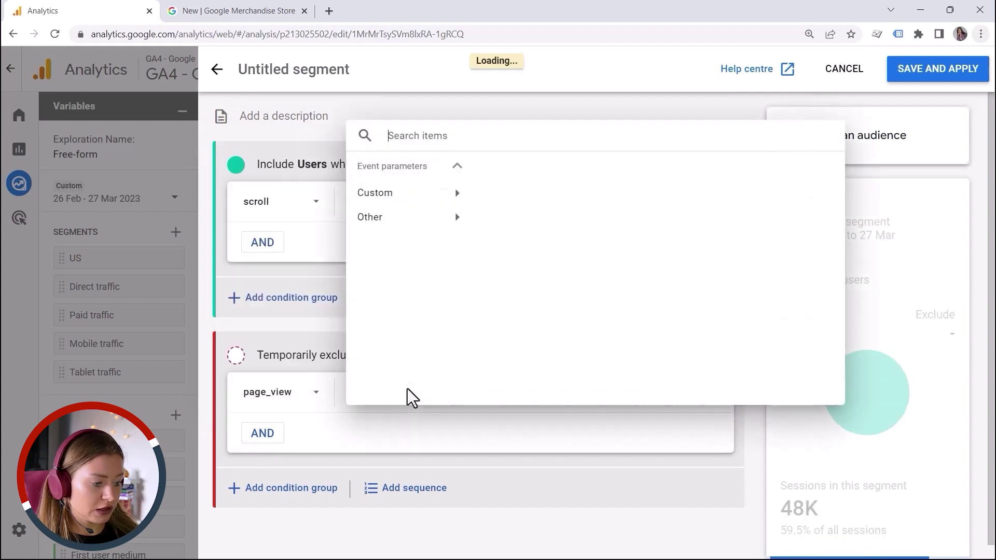
type("ev")
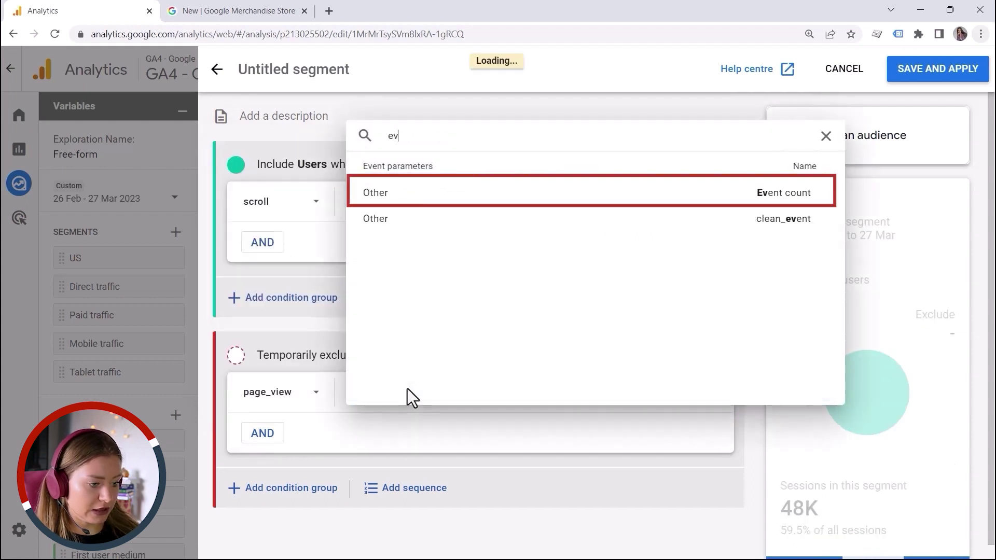
left_click(570, 199)
left_click(430, 299)
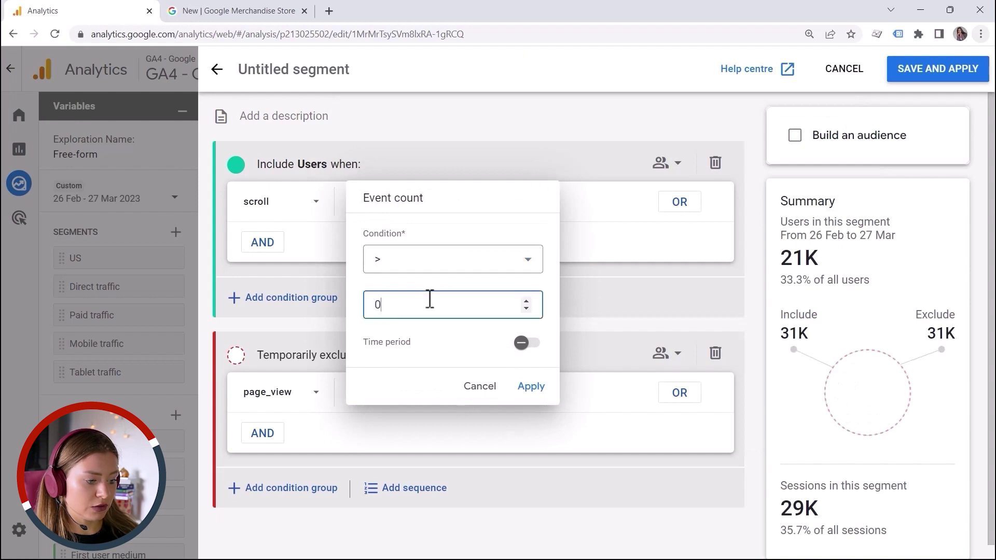
key("BackSpace")
type("1")
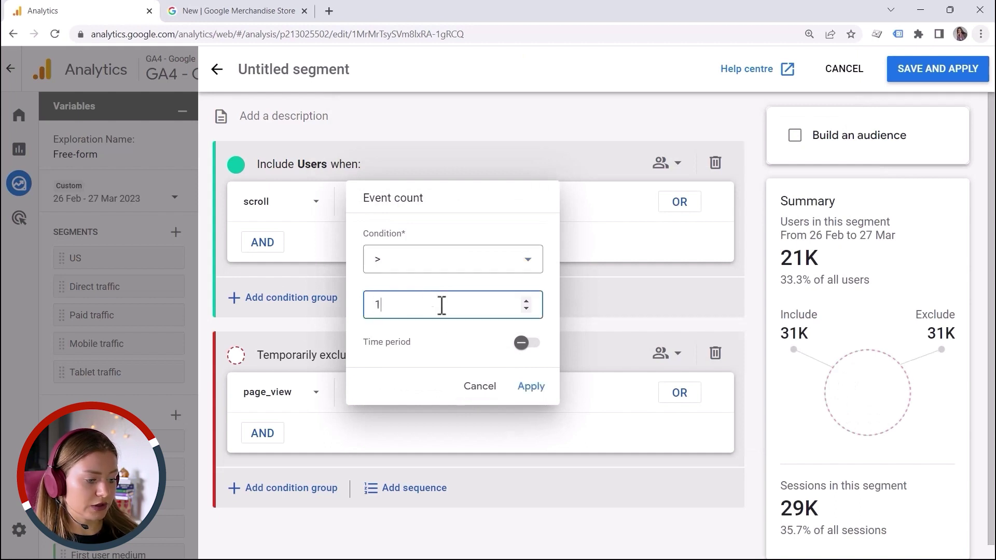
left_click(526, 390)
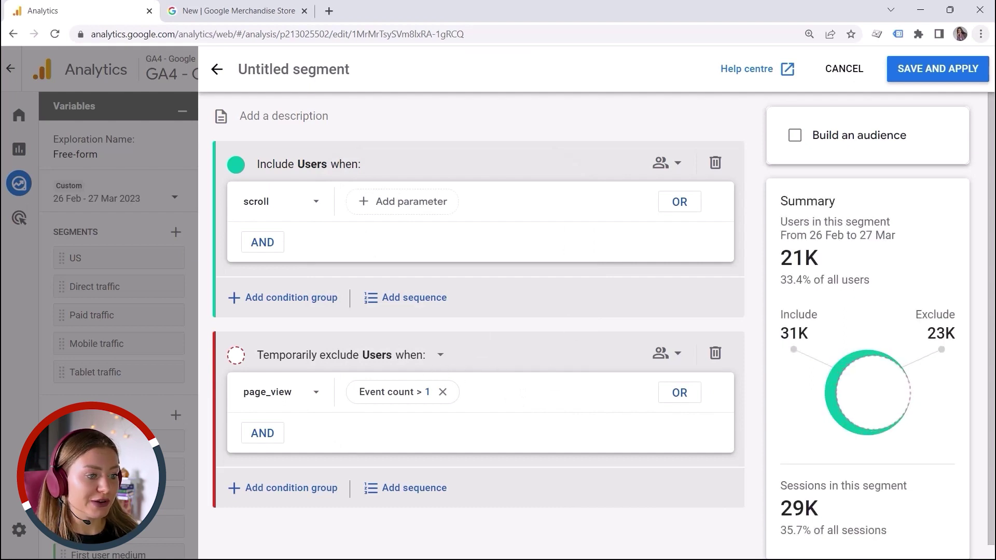
Step: Replace the page_view exclude group and the scroll include group with a new include group based on the Session source dimension
left_click(715, 353)
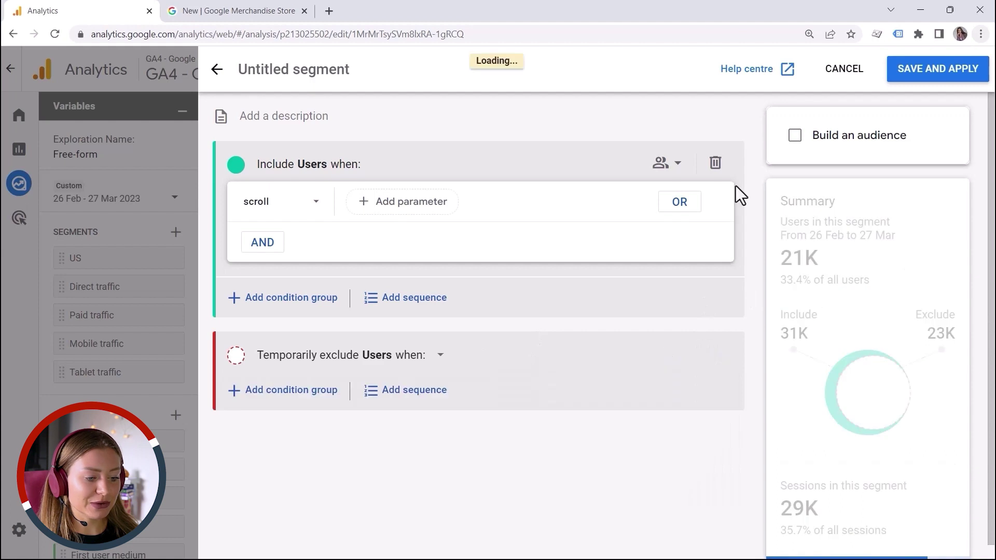
left_click(715, 164)
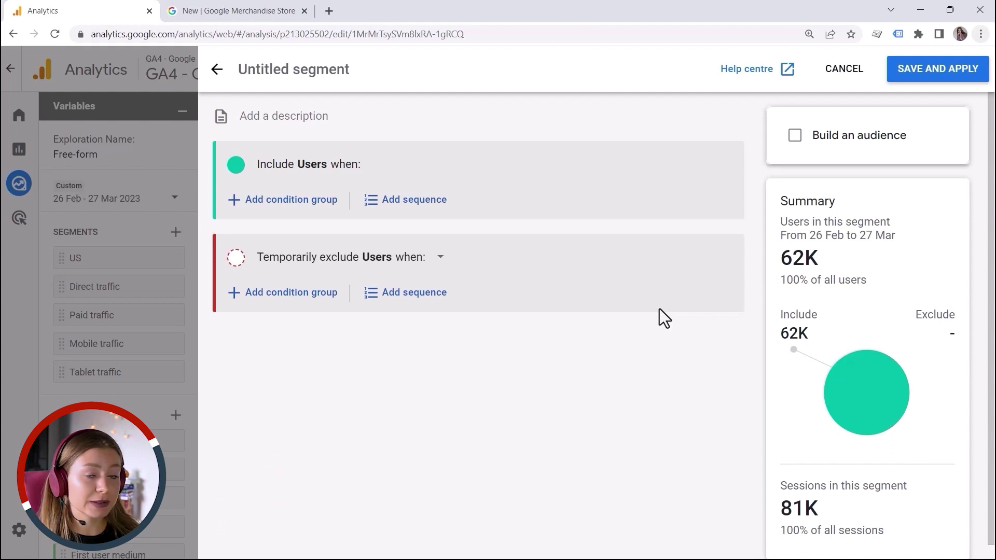
left_click(290, 204)
left_click(291, 208)
type("se")
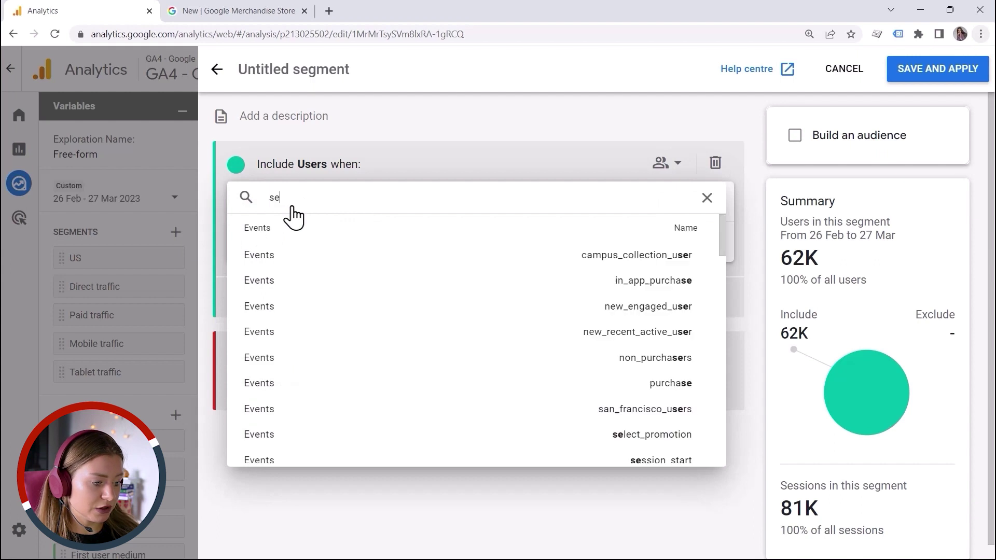
type("ss")
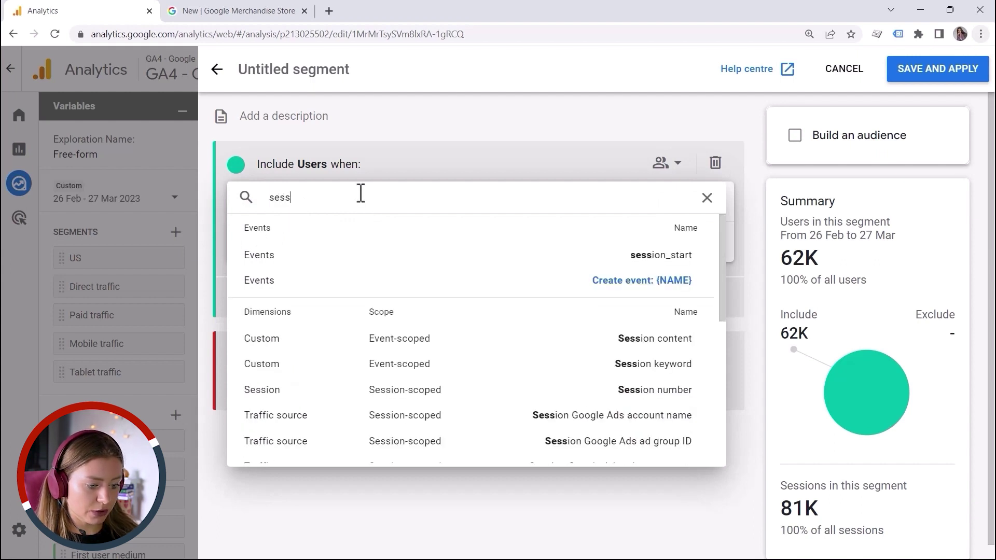
type("io")
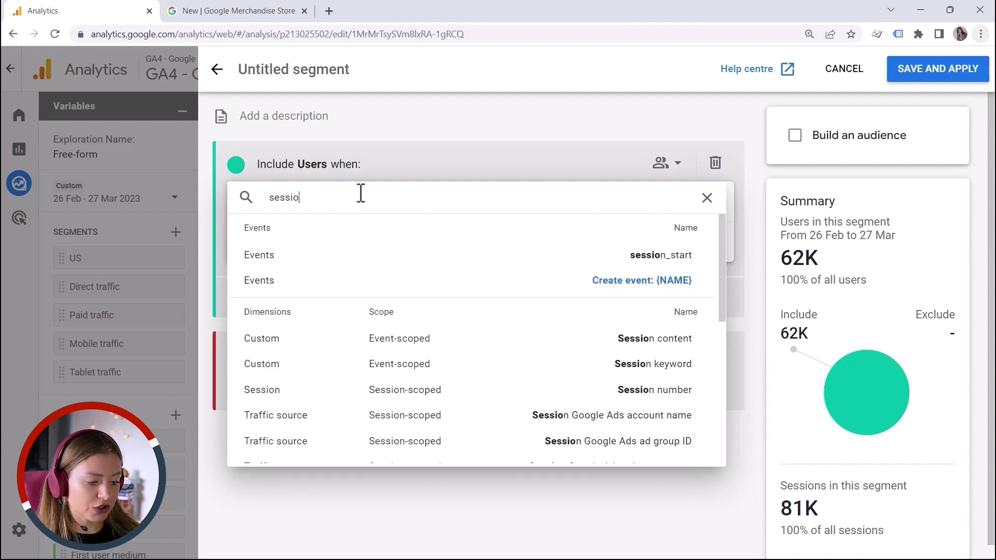
type("n s")
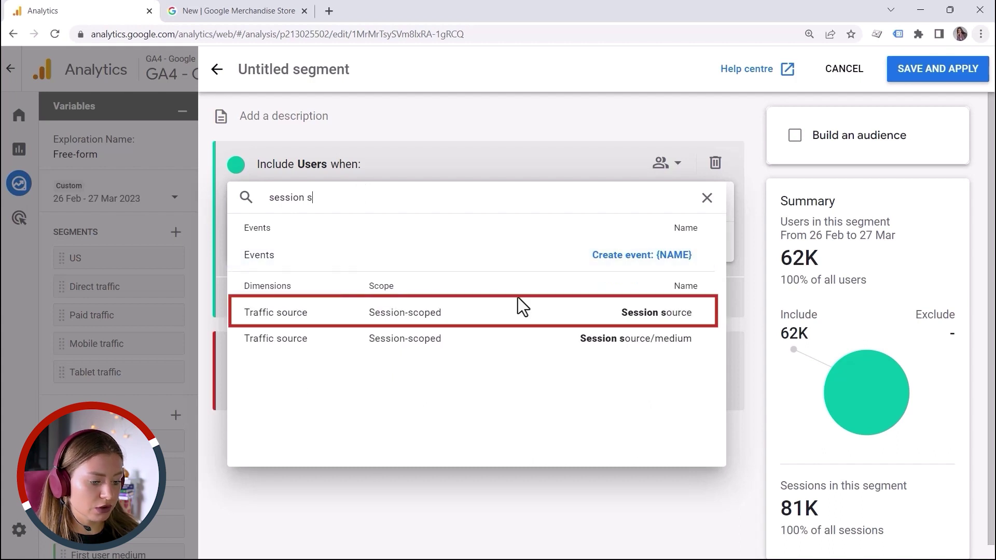
left_click(524, 312)
Step: Filter the Session source condition to values that contain Newsletter_January_2023
left_click(381, 203)
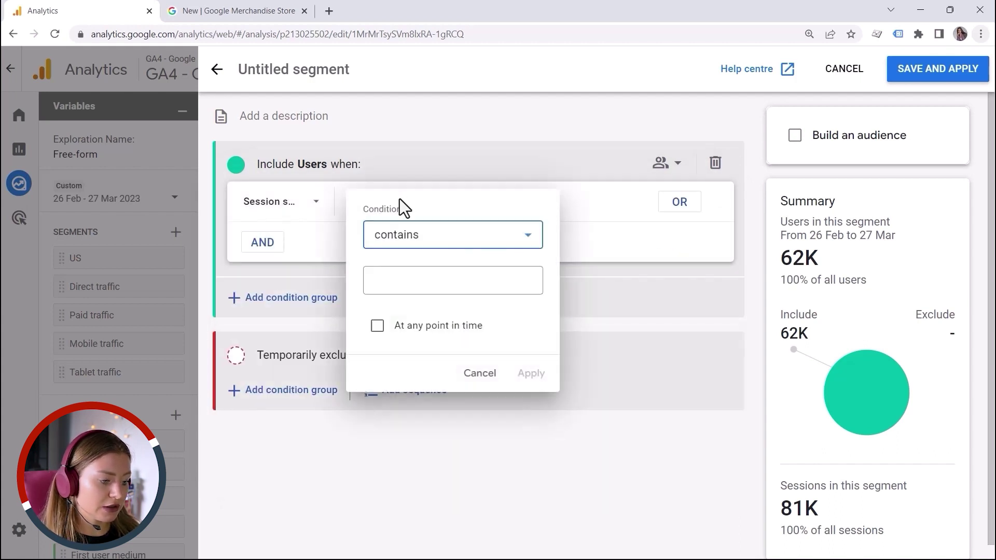
left_click(426, 285)
type("new")
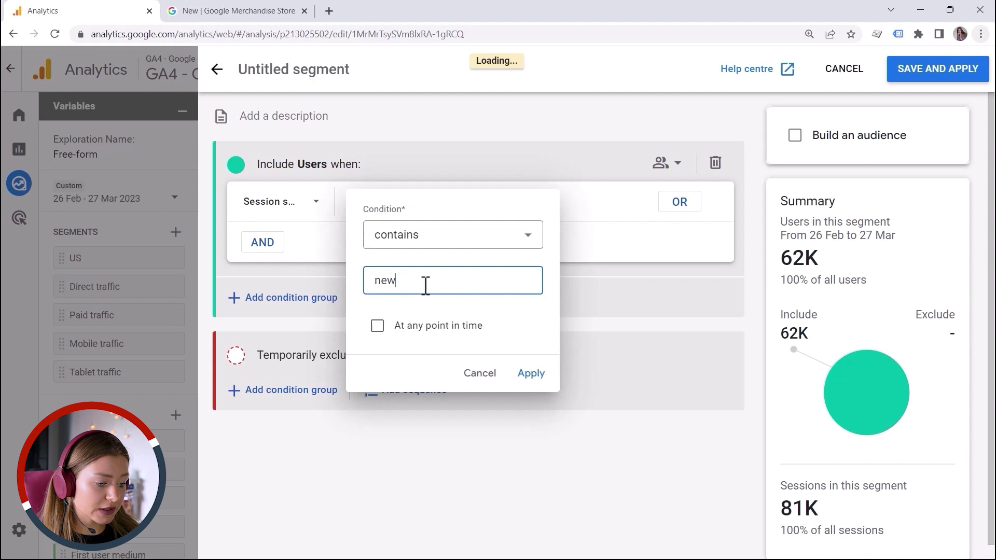
type("s")
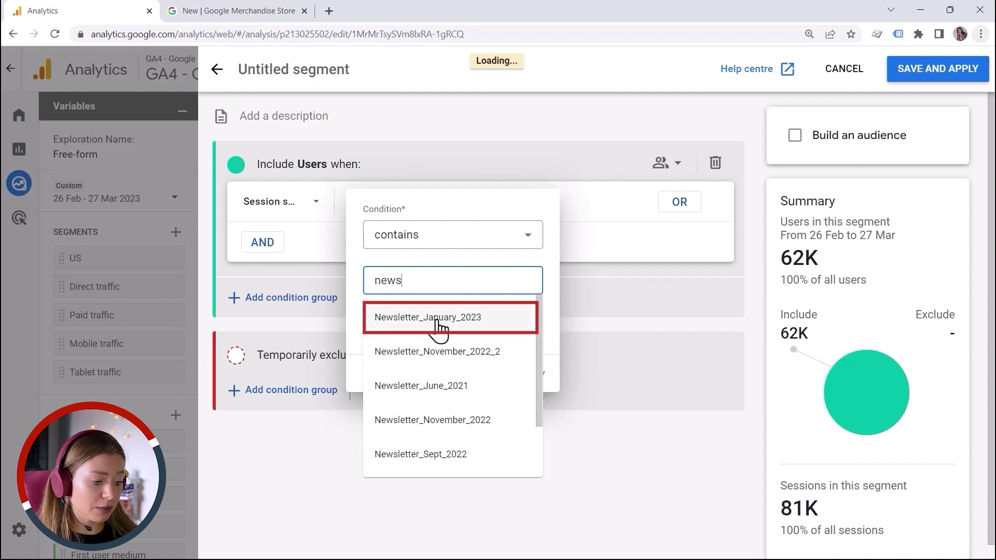
left_click(438, 321)
left_click(532, 374)
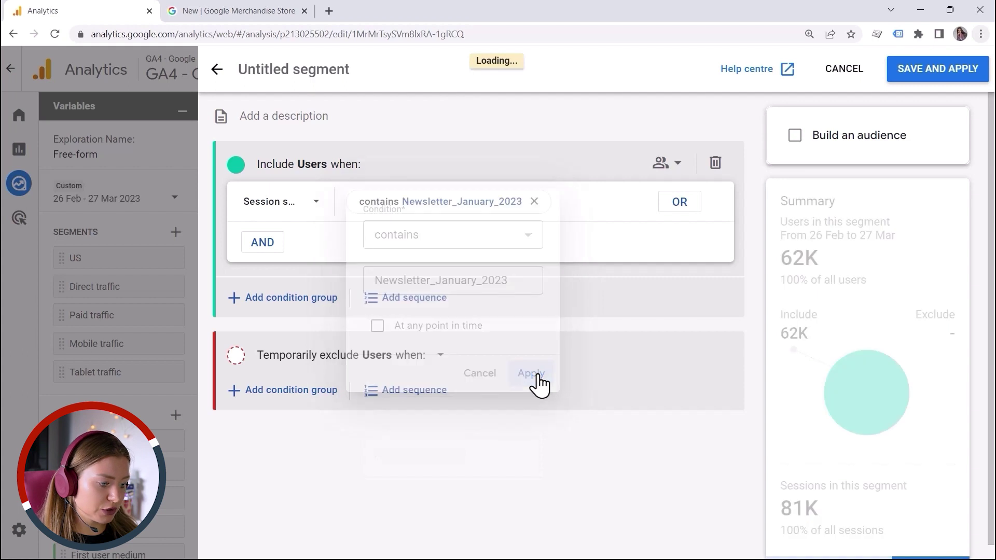
Step: Add an AND condition with the view_item event to the Session source include group
left_click(276, 258)
left_click(311, 248)
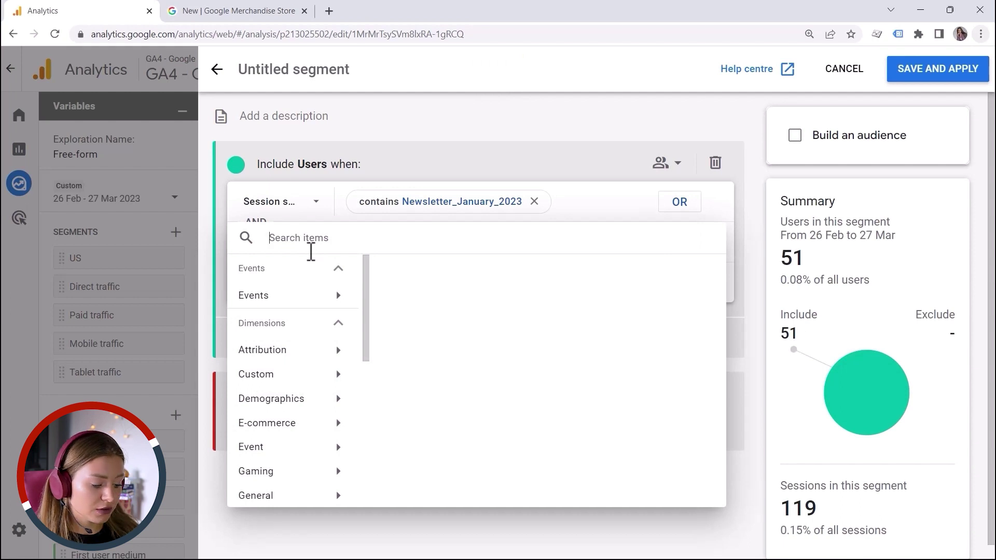
type("view")
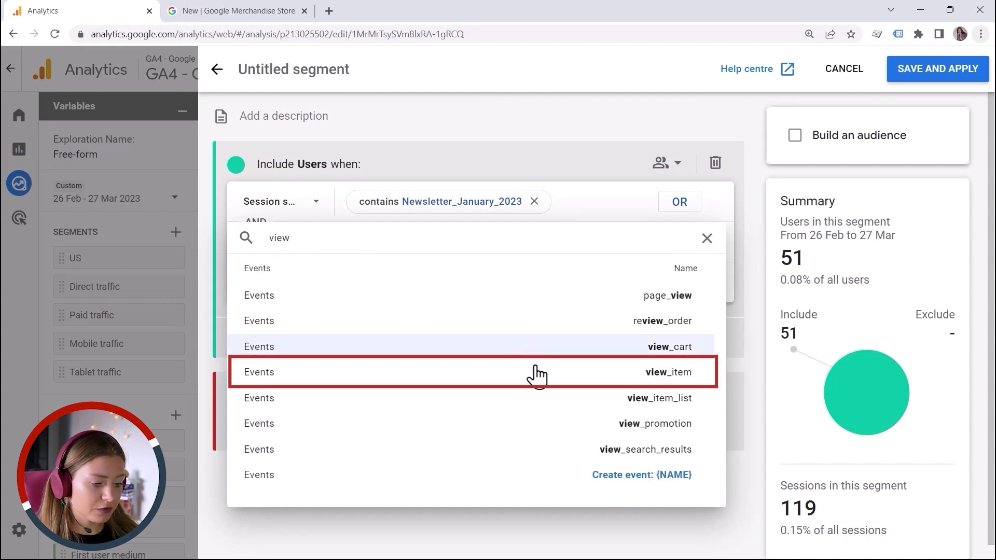
left_click(536, 372)
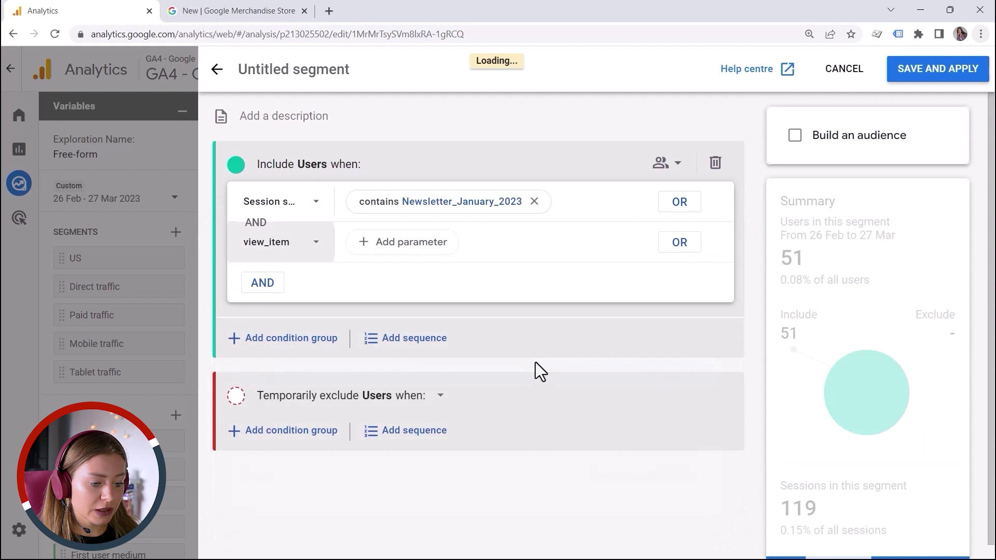